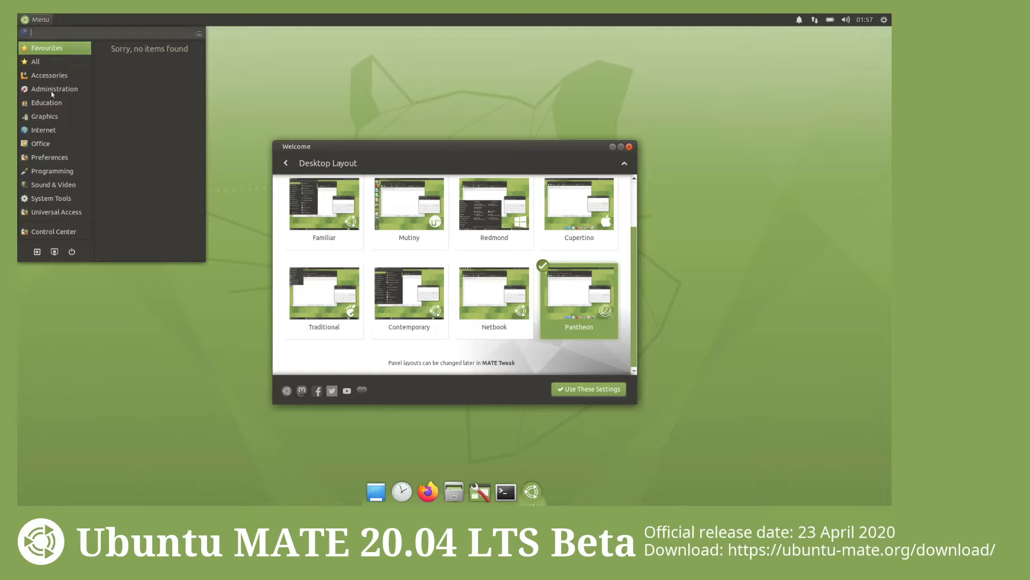
Step: Close the applications menu, then view and dismiss the plank dock's About information
{"action": "left_click", "coordinate": [319, 493]}
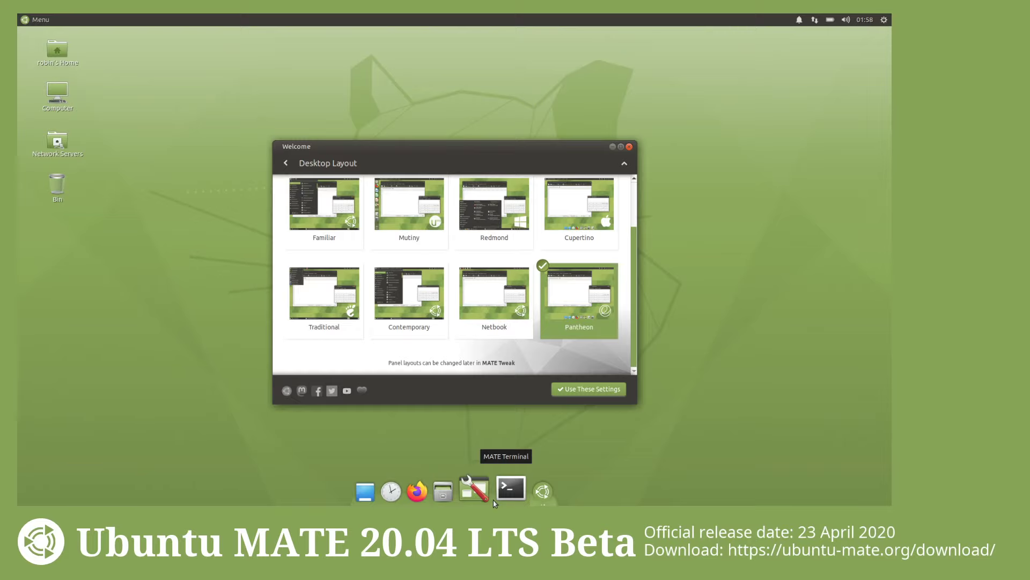
{"action": "right_click", "coordinate": [495, 502]}
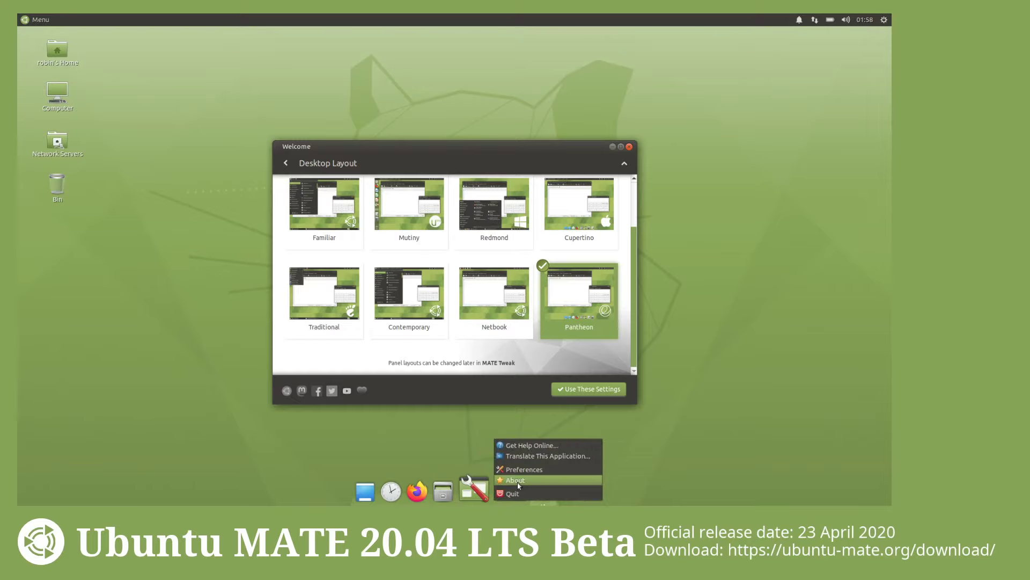
{"action": "left_click", "coordinate": [517, 481]}
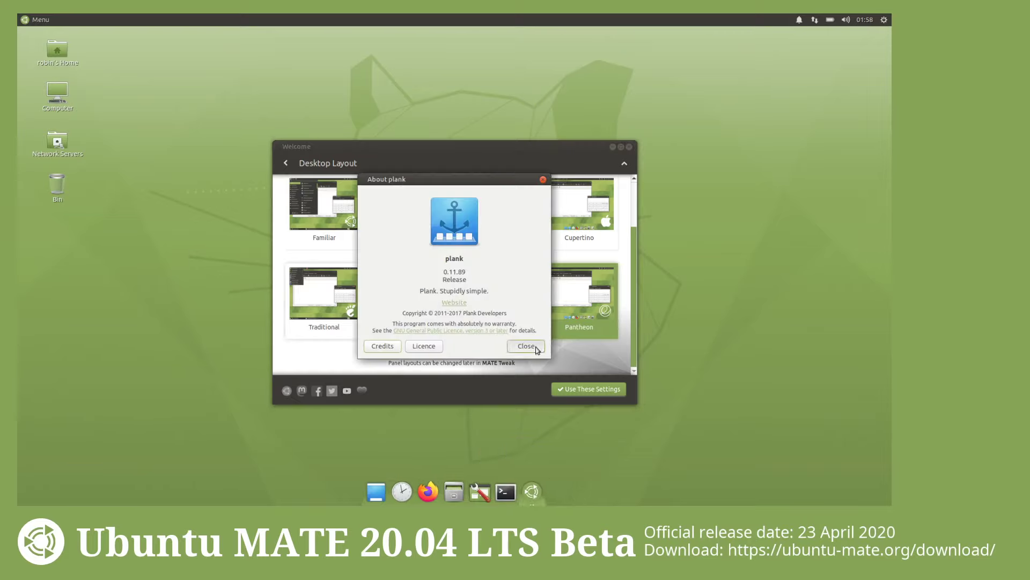
{"action": "left_click", "coordinate": [526, 346]}
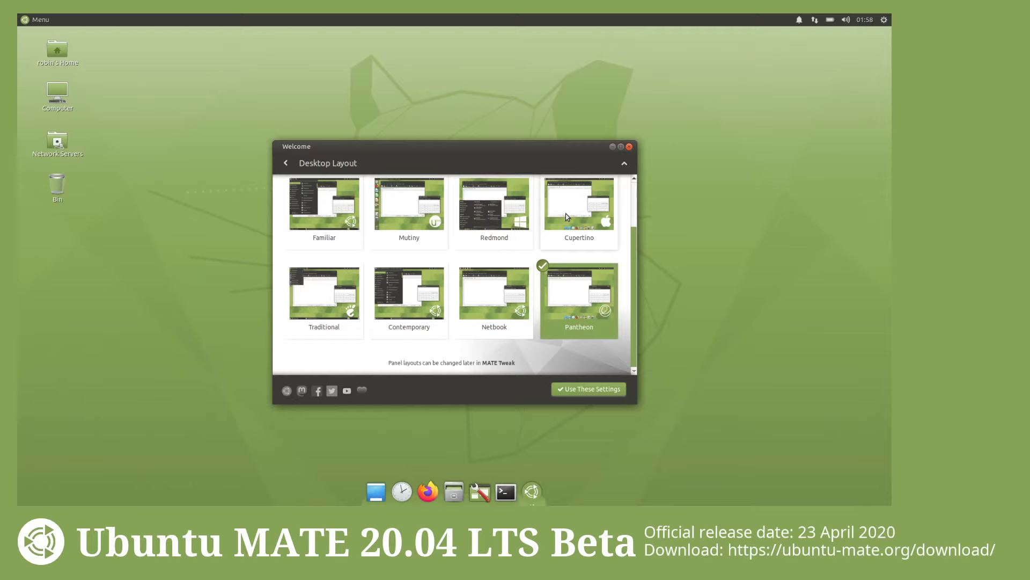
{"action": "mouse_move", "coordinate": [573, 234]}
Step: Select the Cupertino layout and apply it with Use These Settings
{"action": "left_click", "coordinate": [573, 214]}
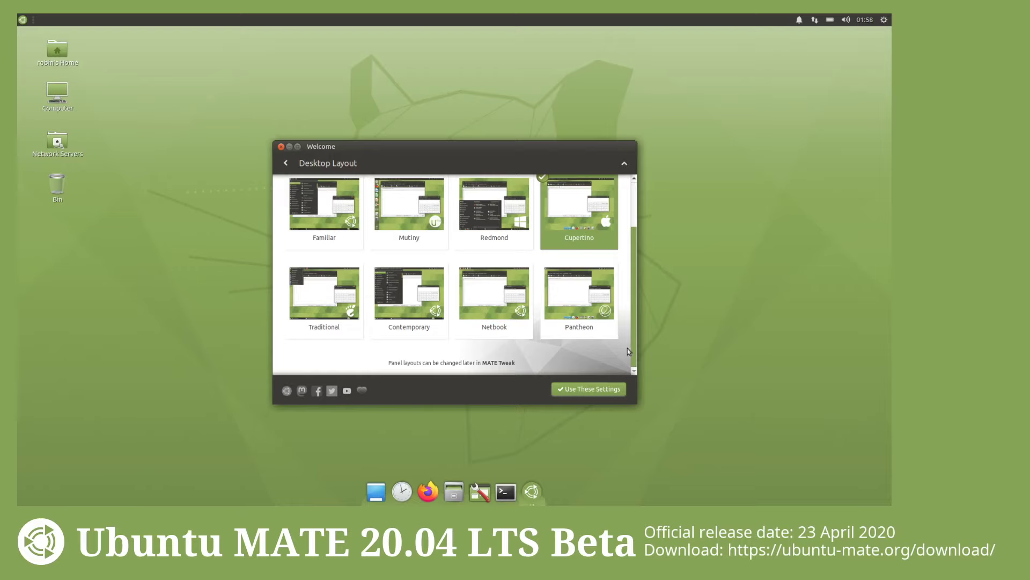
{"action": "scroll", "coordinate": [632, 347], "scroll_direction": "up", "scroll_amount": 3}
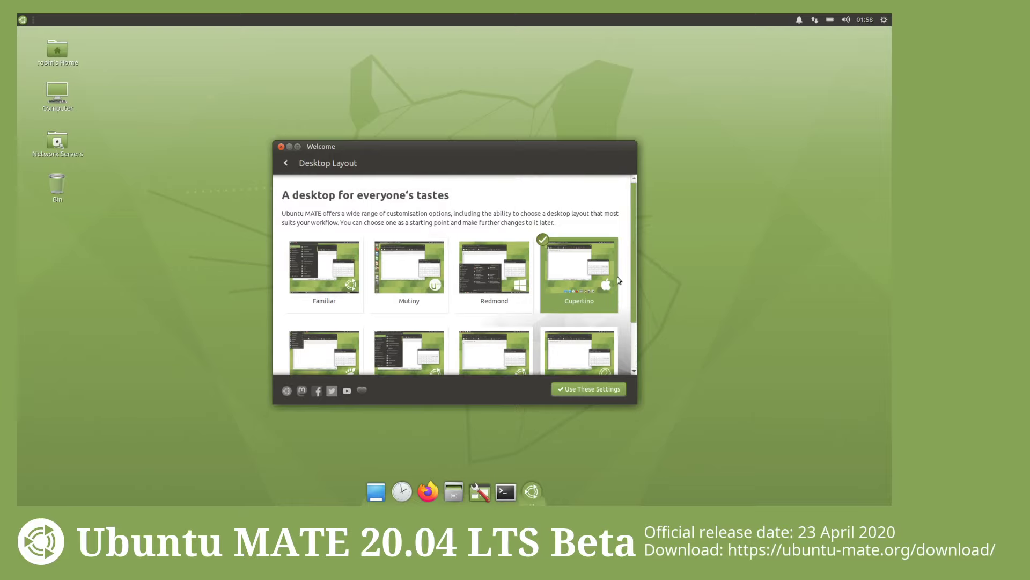
{"action": "left_click", "coordinate": [592, 392]}
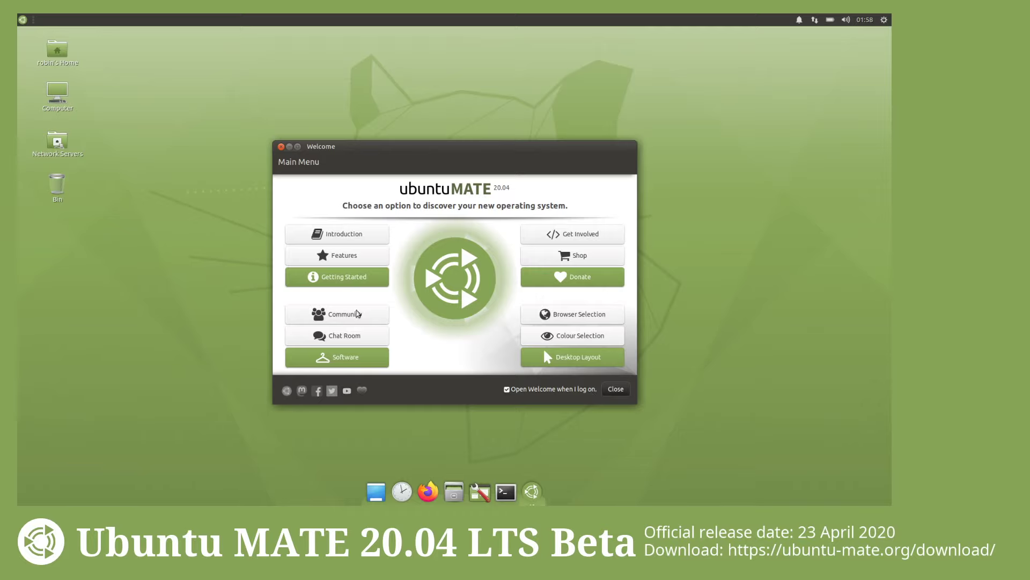
Step: Read the Introduction page down to the passage on companies contributing to Linux
{"action": "left_click", "coordinate": [324, 236]}
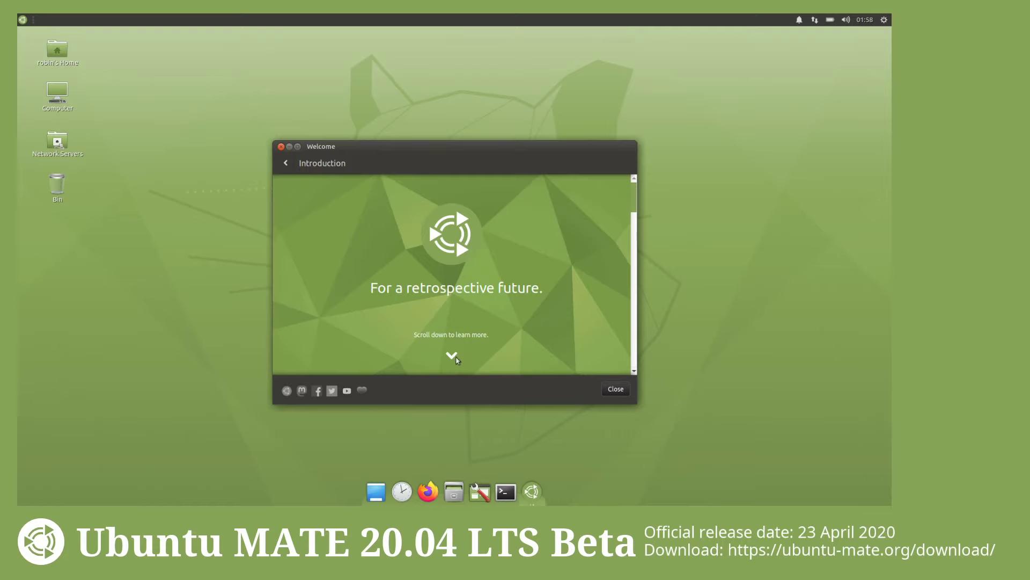
{"action": "scroll", "coordinate": [454, 356], "scroll_direction": "down", "scroll_amount": 2}
{"action": "scroll", "coordinate": [454, 356], "scroll_direction": "down", "scroll_amount": 8}
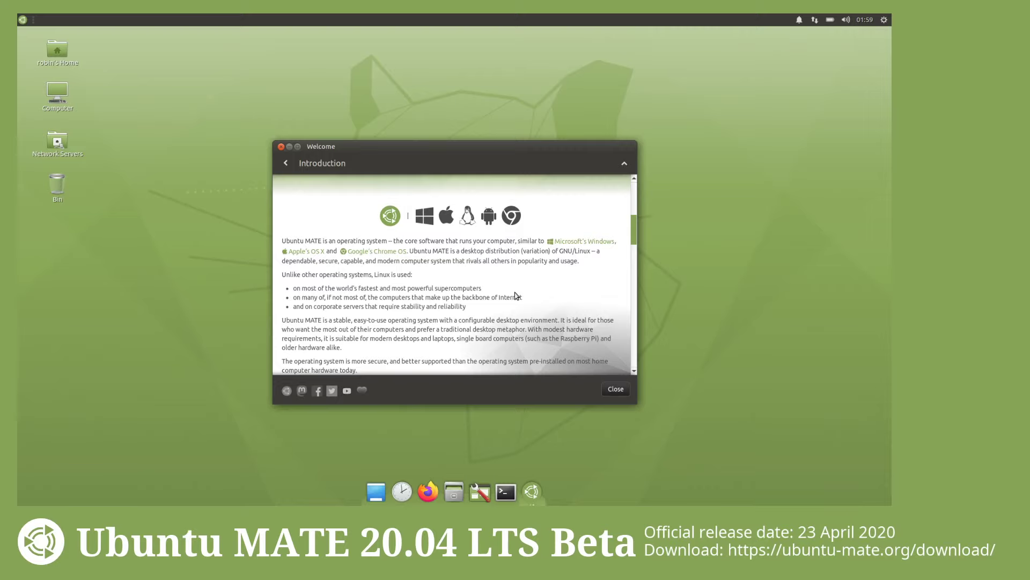
{"action": "scroll", "coordinate": [518, 294], "scroll_direction": "down", "scroll_amount": 3}
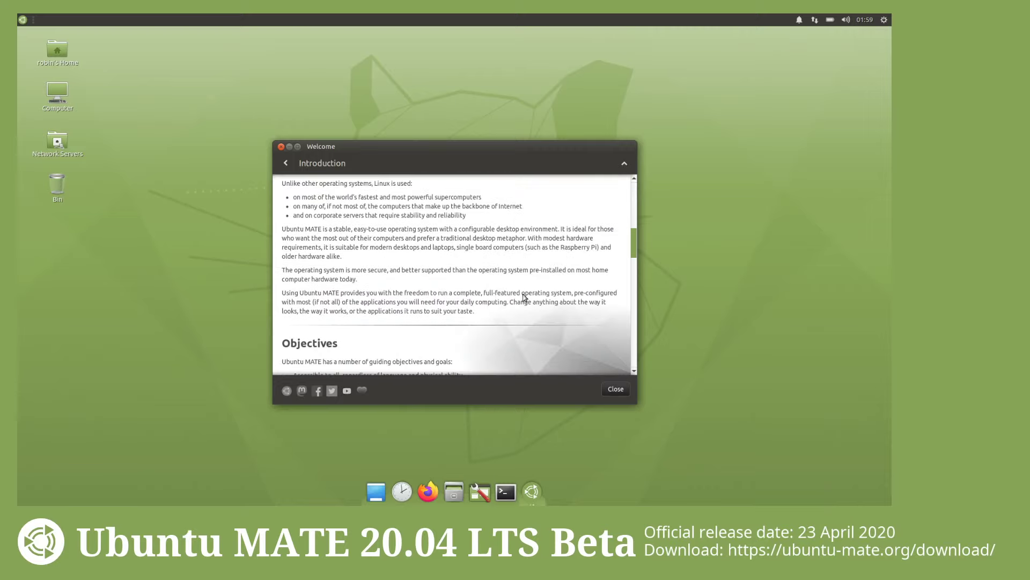
{"action": "scroll", "coordinate": [525, 296], "scroll_direction": "down", "scroll_amount": 9}
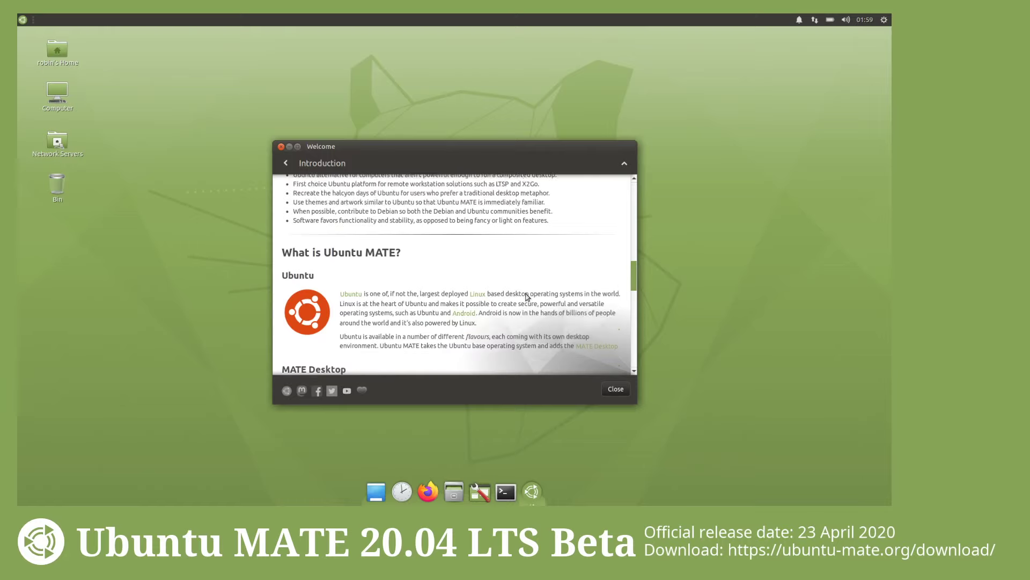
{"action": "scroll", "coordinate": [527, 296], "scroll_direction": "down", "scroll_amount": 2}
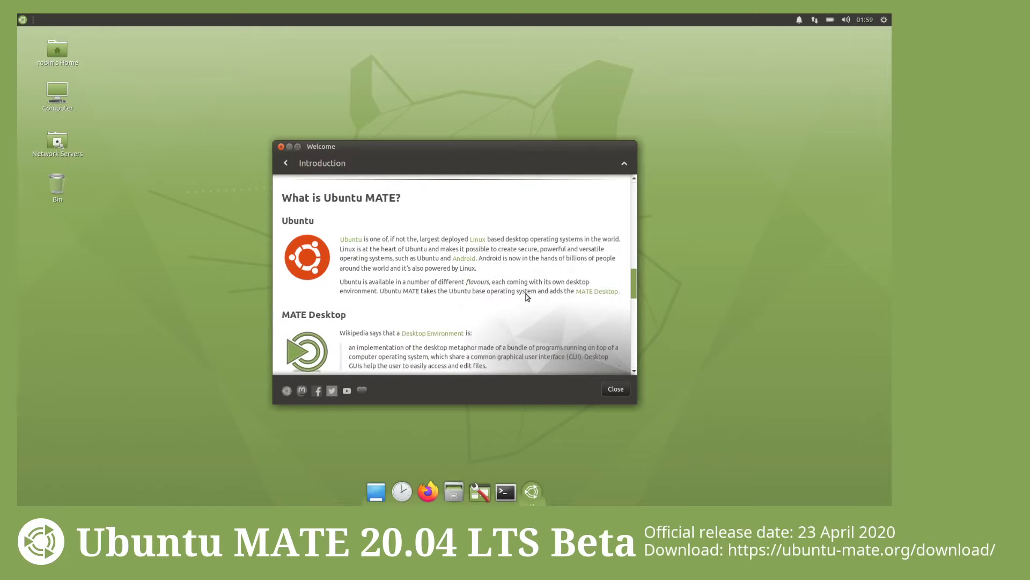
{"action": "scroll", "coordinate": [527, 297], "scroll_direction": "down", "scroll_amount": 1}
{"action": "scroll", "coordinate": [528, 297], "scroll_direction": "down", "scroll_amount": 3}
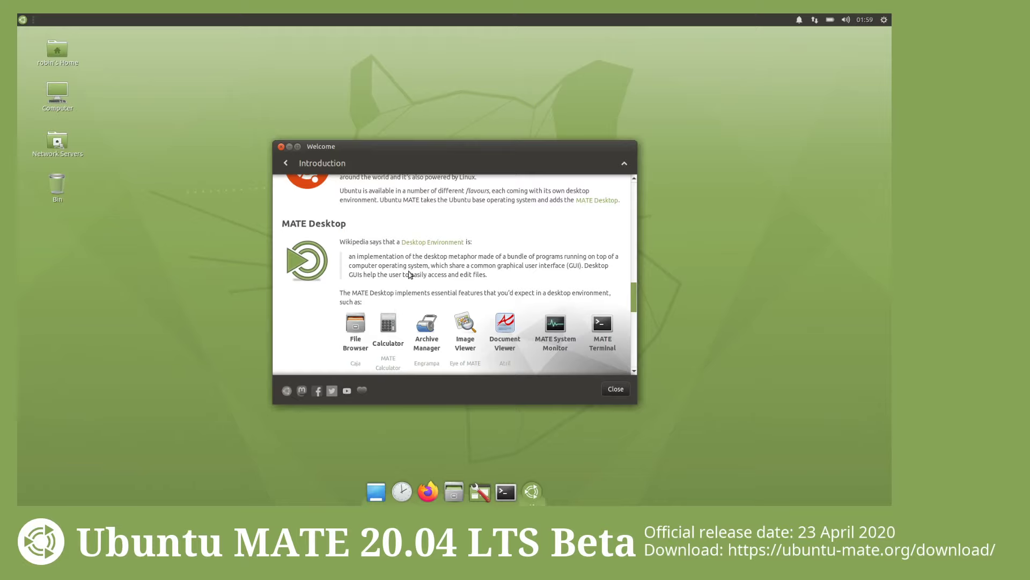
{"action": "scroll", "coordinate": [519, 270], "scroll_direction": "down", "scroll_amount": 8}
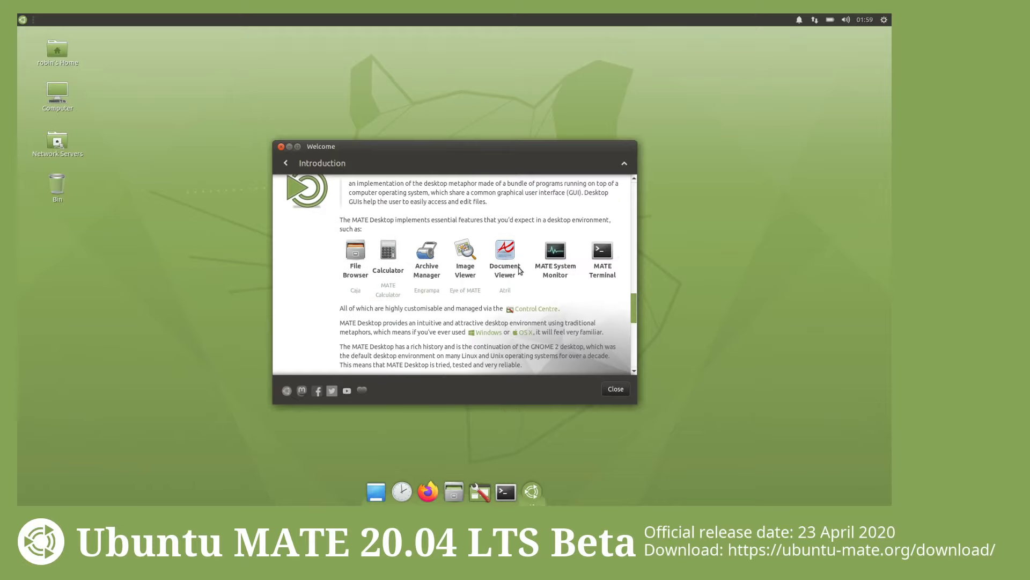
{"action": "scroll", "coordinate": [520, 270], "scroll_direction": "down", "scroll_amount": 5}
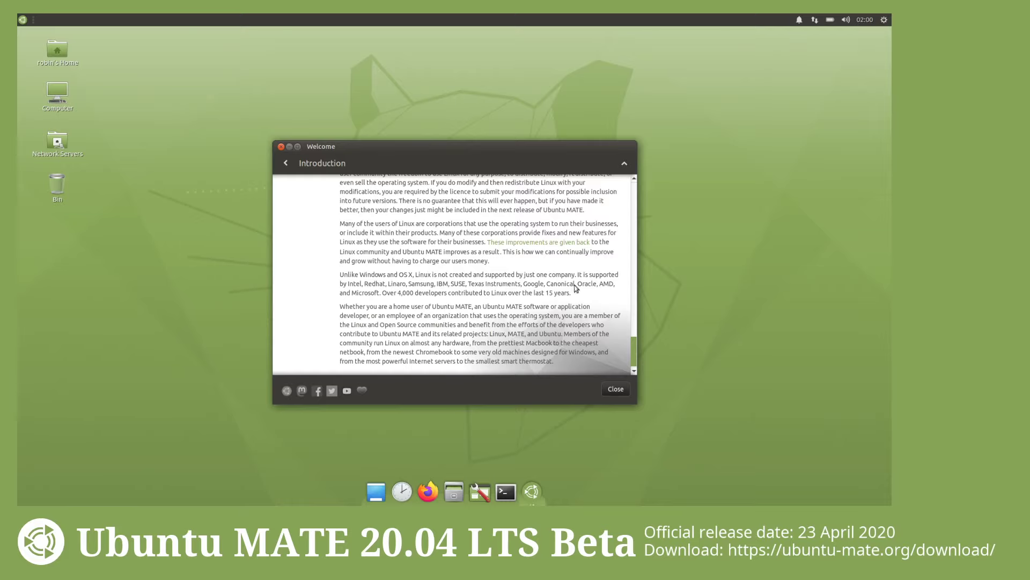
Step: Go back to the Main Menu and read the Features page down to Built-In Security
{"action": "left_click", "coordinate": [286, 164]}
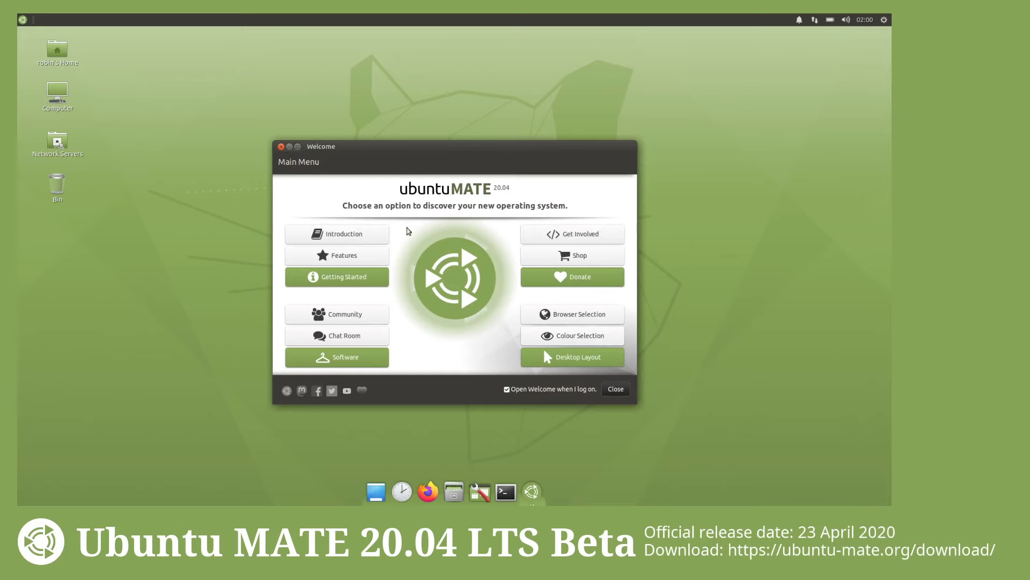
{"action": "left_click", "coordinate": [377, 257]}
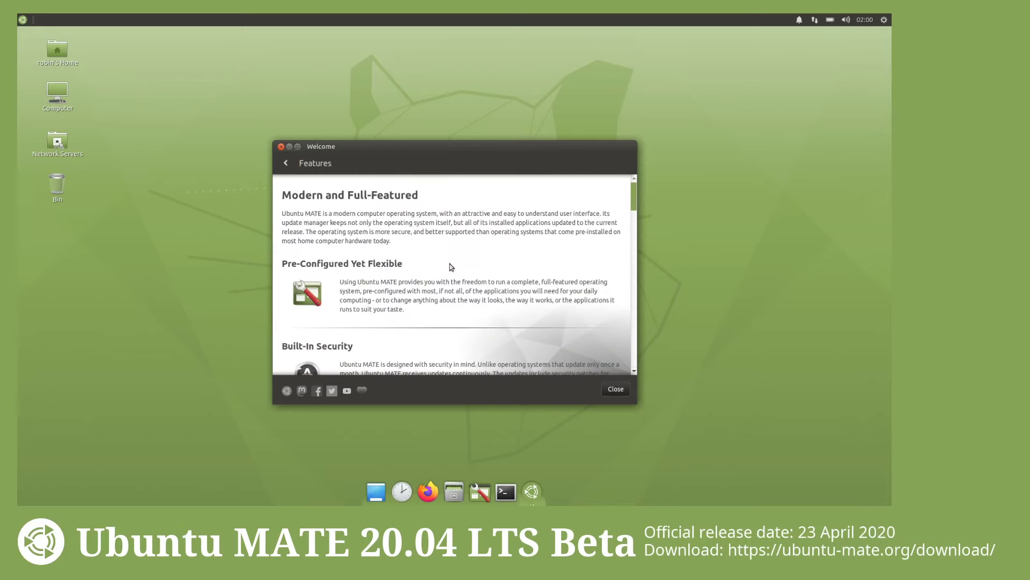
{"action": "scroll", "coordinate": [451, 267], "scroll_direction": "down", "scroll_amount": 1}
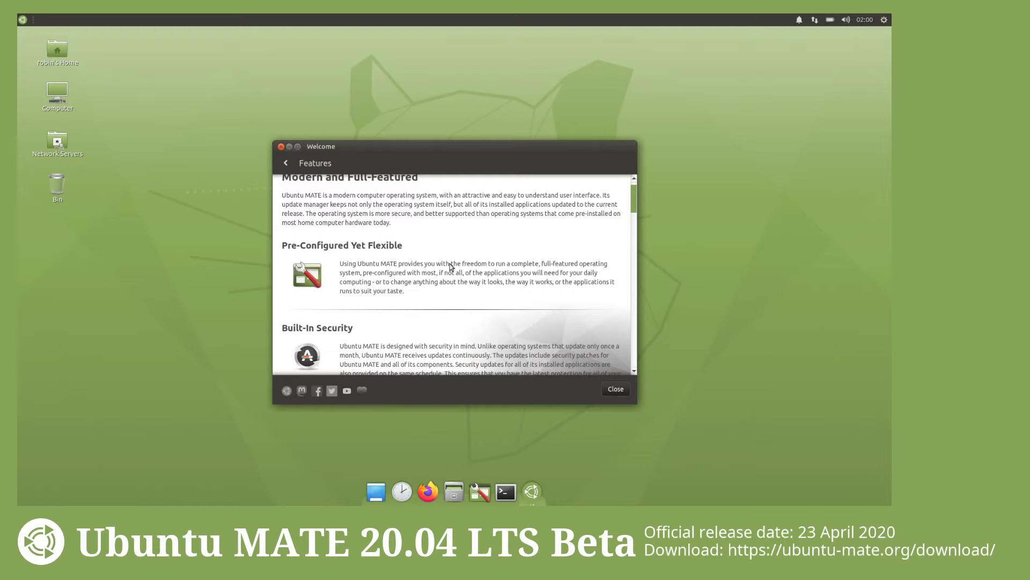
{"action": "scroll", "coordinate": [451, 267], "scroll_direction": "down", "scroll_amount": 1}
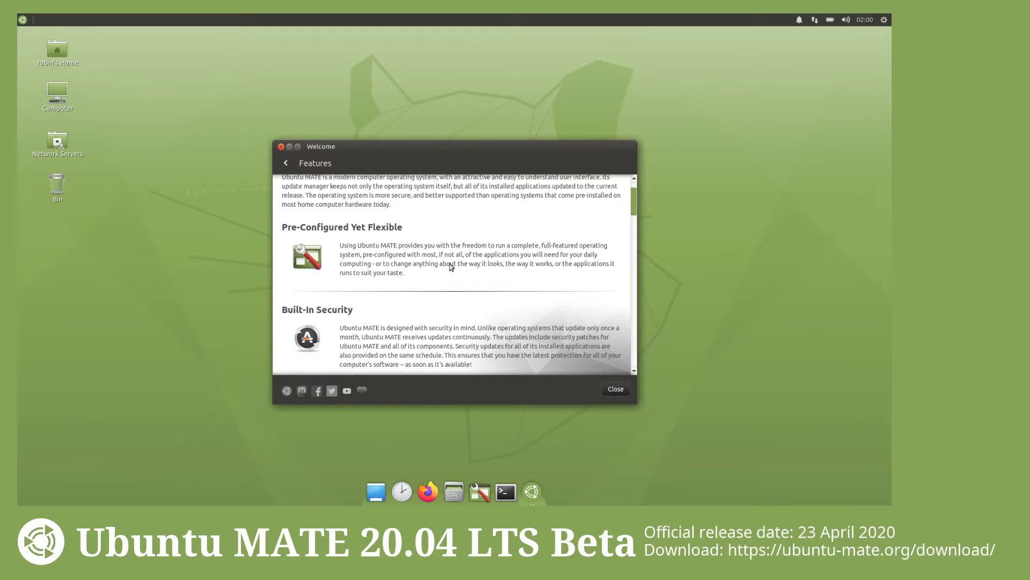
{"action": "scroll", "coordinate": [452, 268], "scroll_direction": "down", "scroll_amount": 1}
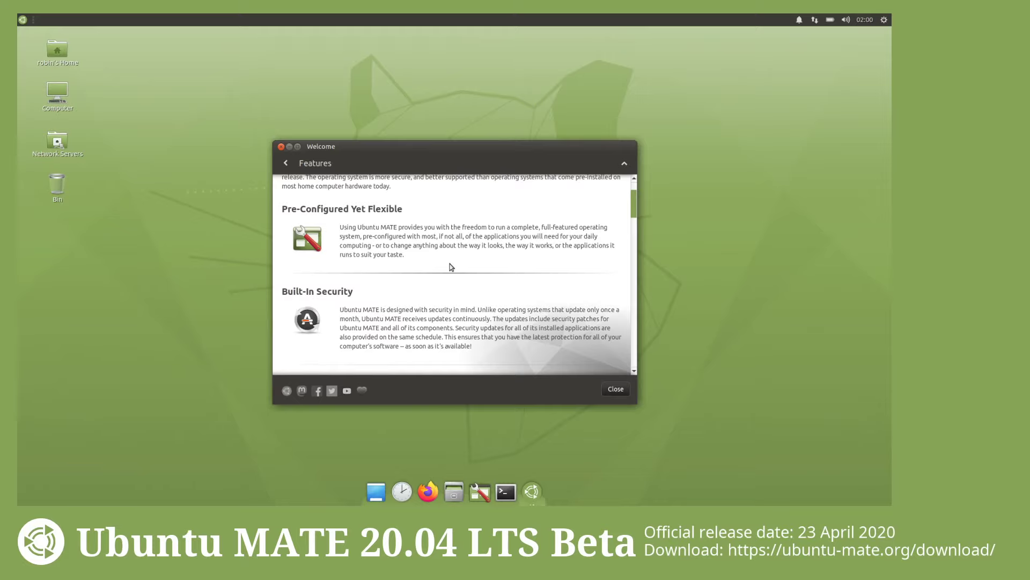
{"action": "scroll", "coordinate": [452, 267], "scroll_direction": "down", "scroll_amount": 4}
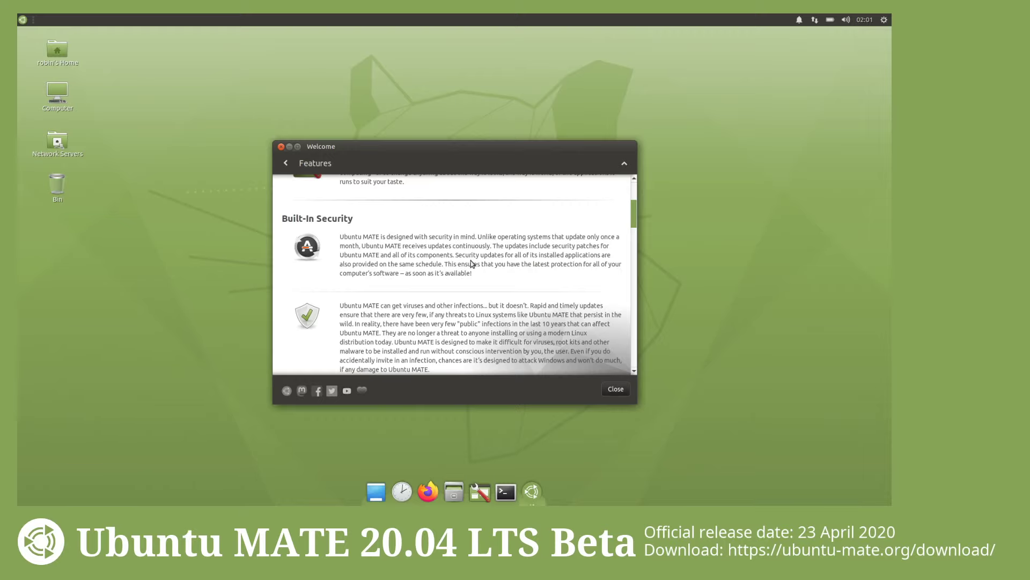
{"action": "scroll", "coordinate": [471, 261], "scroll_direction": "down", "scroll_amount": 1}
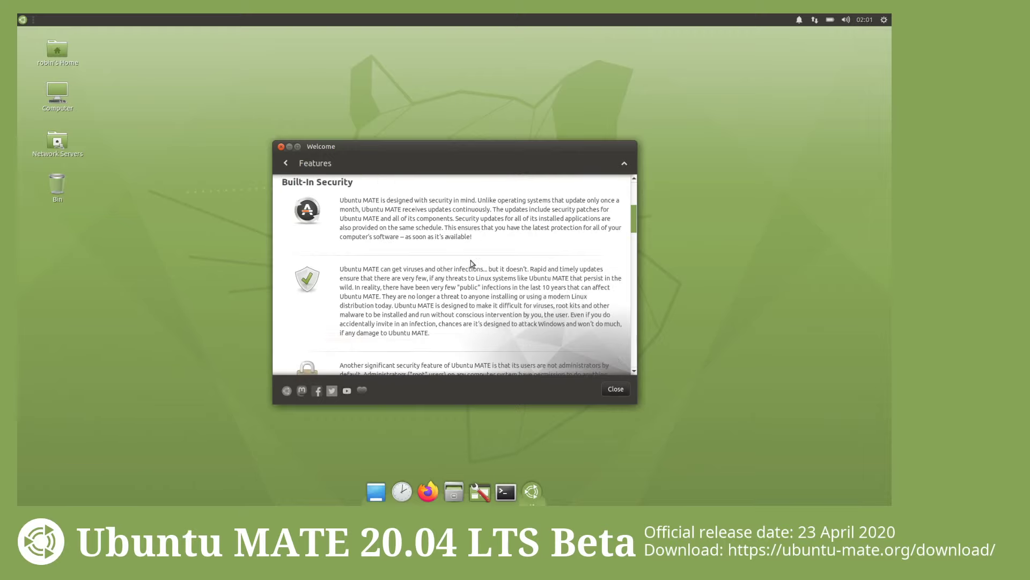
{"action": "scroll", "coordinate": [471, 263], "scroll_direction": "down", "scroll_amount": 1}
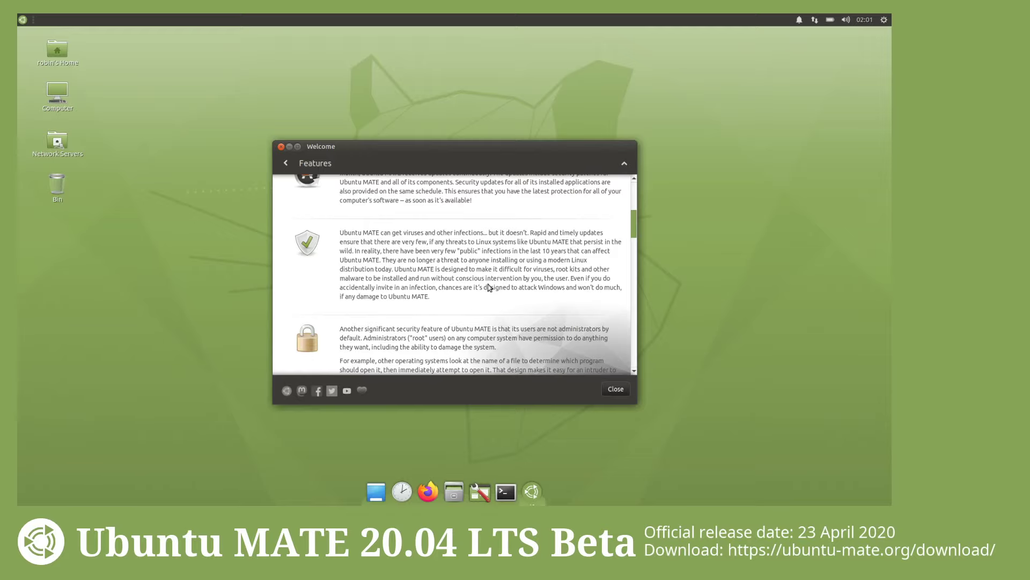
{"action": "scroll", "coordinate": [490, 287], "scroll_direction": "down", "scroll_amount": 2}
{"action": "scroll", "coordinate": [489, 287], "scroll_direction": "down", "scroll_amount": 2}
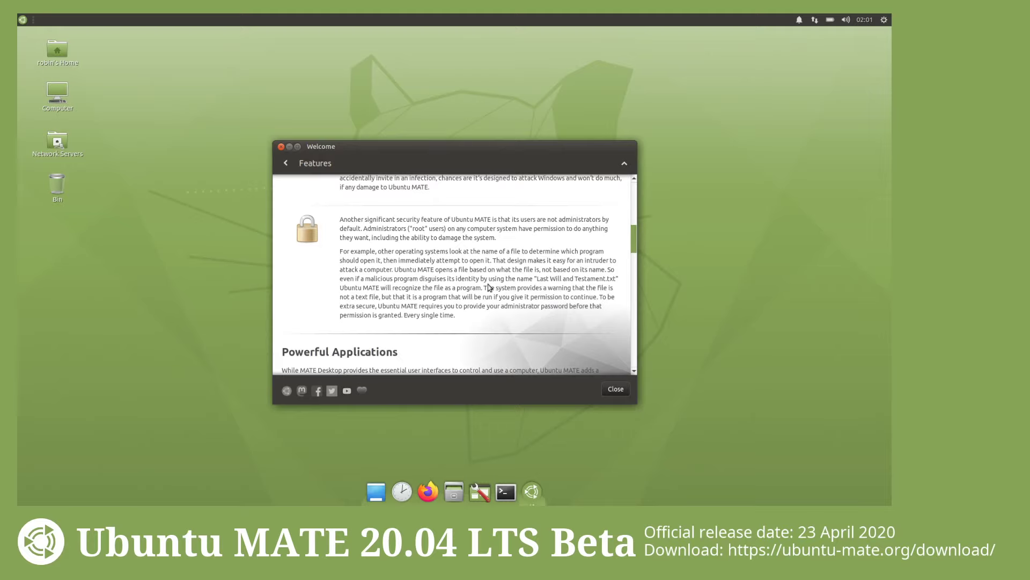
{"action": "scroll", "coordinate": [489, 287], "scroll_direction": "down", "scroll_amount": 1}
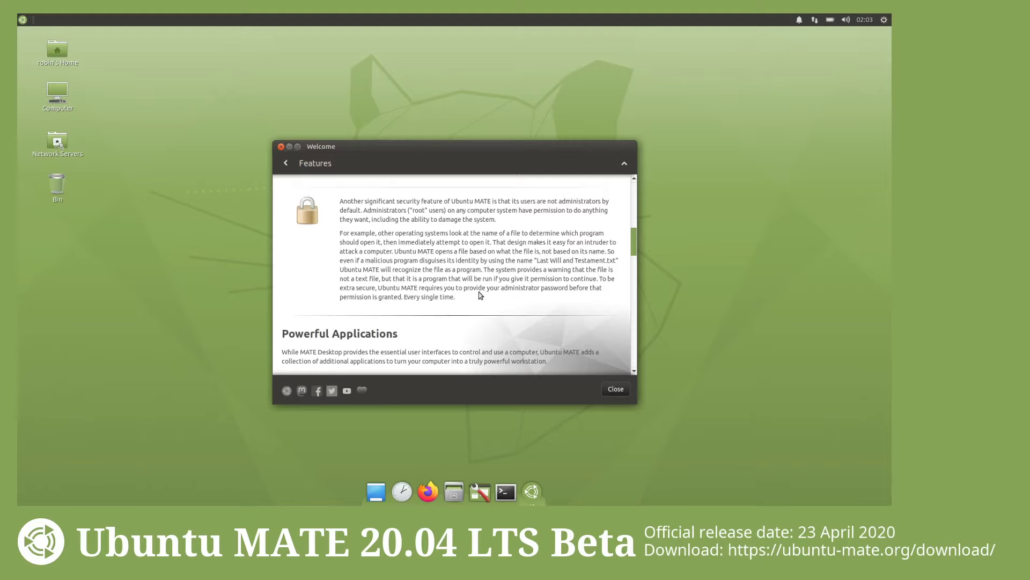
{"action": "scroll", "coordinate": [481, 295], "scroll_direction": "down", "scroll_amount": 3}
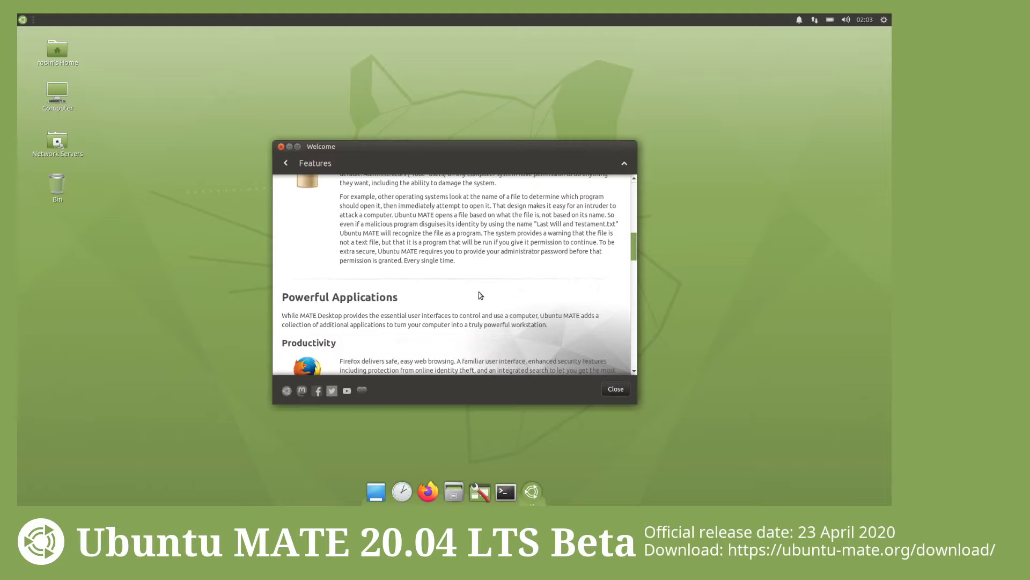
{"action": "scroll", "coordinate": [480, 294], "scroll_direction": "down", "scroll_amount": 1}
{"action": "scroll", "coordinate": [480, 293], "scroll_direction": "down", "scroll_amount": 3}
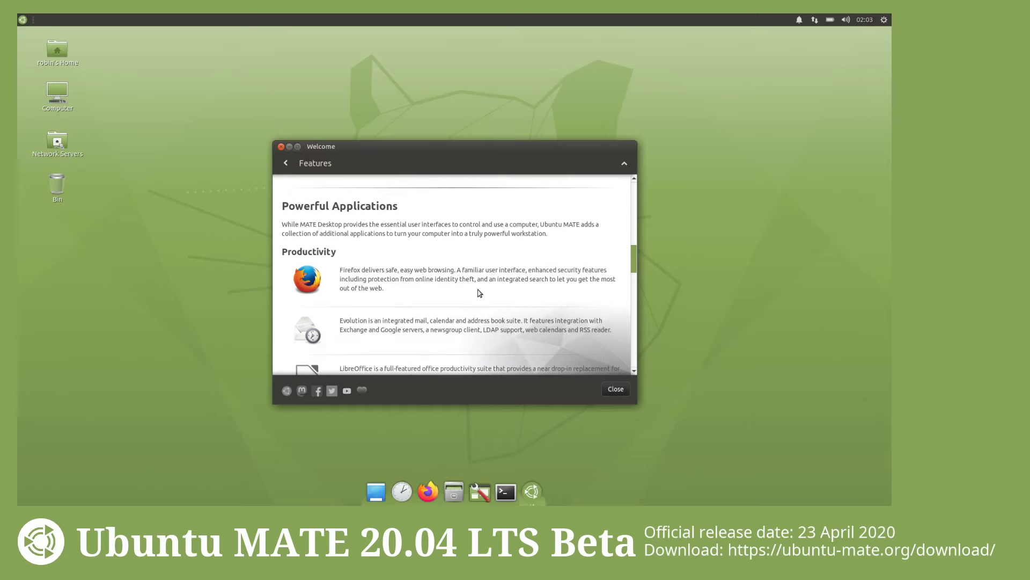
{"action": "scroll", "coordinate": [480, 293], "scroll_direction": "down", "scroll_amount": 2}
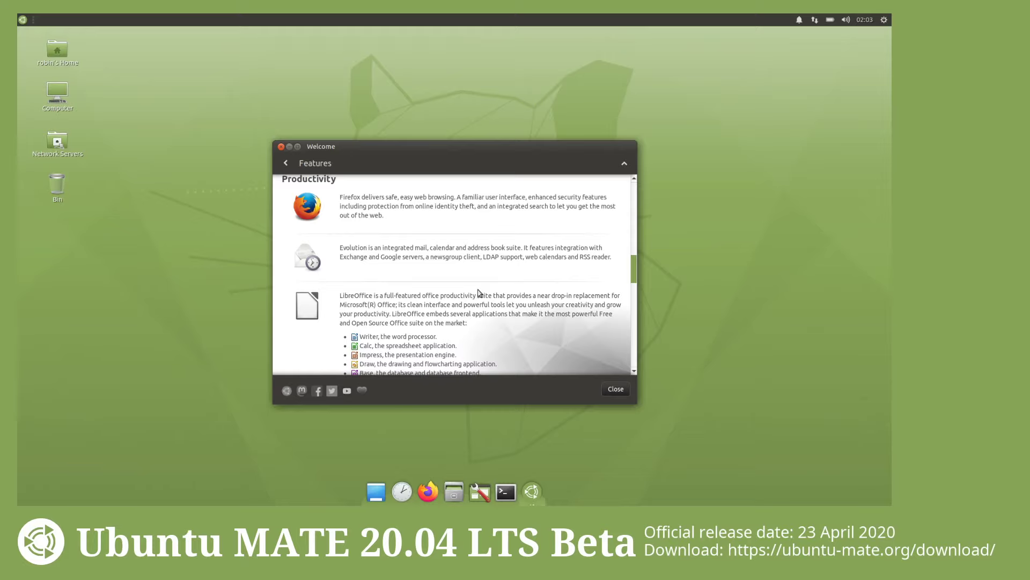
{"action": "scroll", "coordinate": [483, 289], "scroll_direction": "down", "scroll_amount": 1}
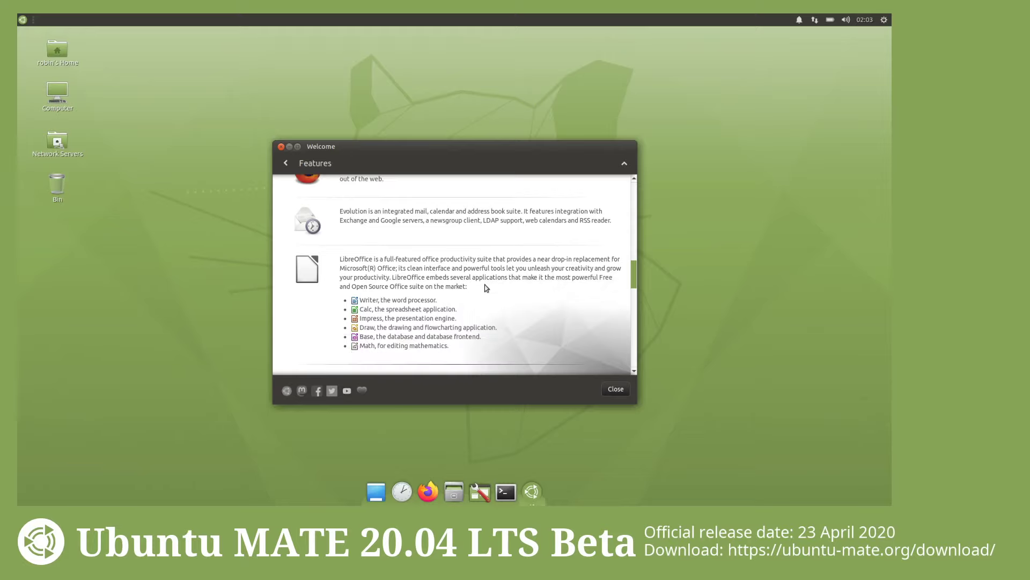
{"action": "scroll", "coordinate": [486, 289], "scroll_direction": "down", "scroll_amount": 1}
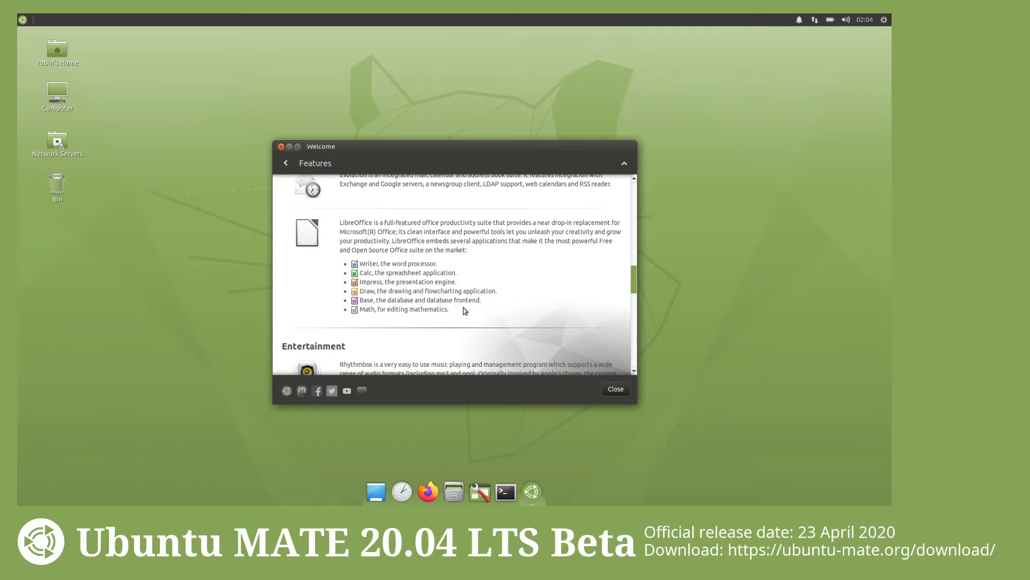
{"action": "scroll", "coordinate": [465, 310], "scroll_direction": "down", "scroll_amount": 3}
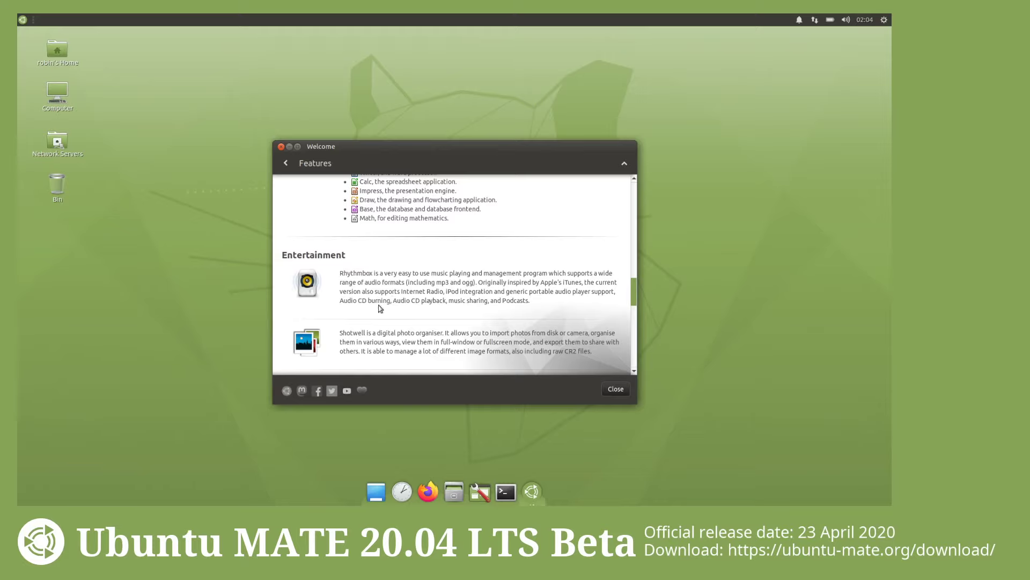
{"action": "scroll", "coordinate": [352, 320], "scroll_direction": "down", "scroll_amount": 2}
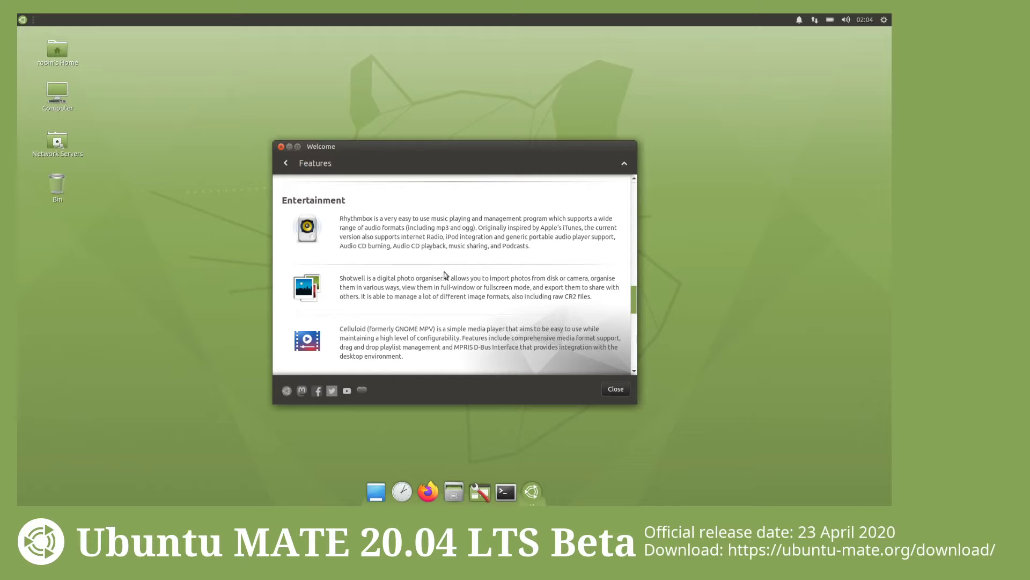
{"action": "scroll", "coordinate": [431, 290], "scroll_direction": "down", "scroll_amount": 1}
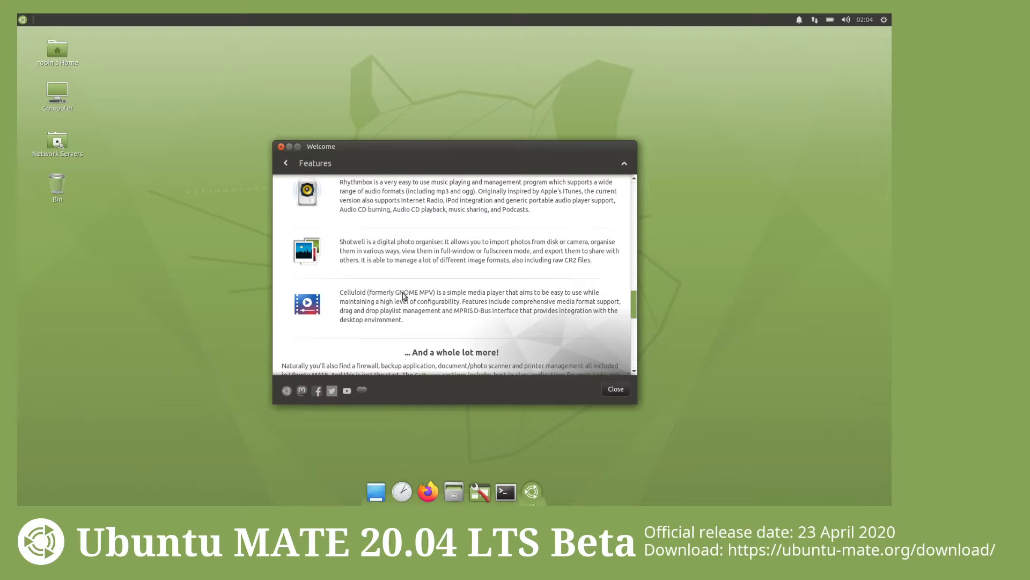
{"action": "scroll", "coordinate": [403, 294], "scroll_direction": "down", "scroll_amount": 1}
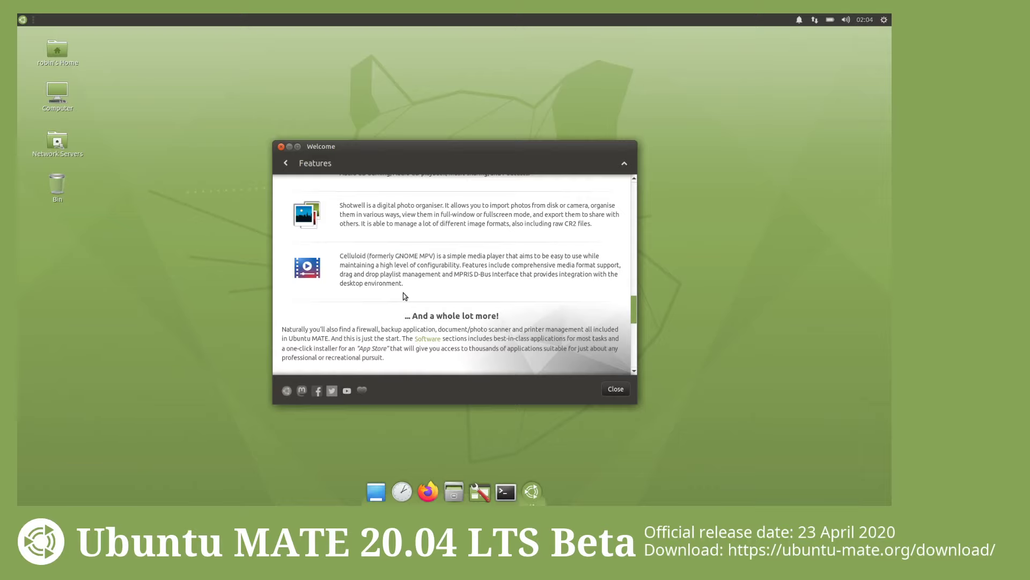
{"action": "scroll", "coordinate": [405, 296], "scroll_direction": "down", "scroll_amount": 1}
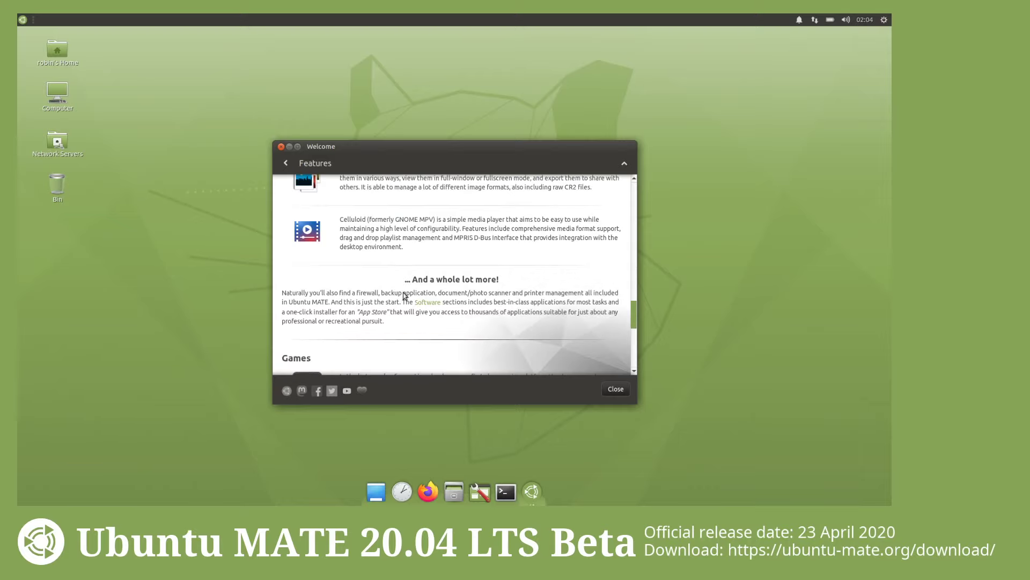
{"action": "scroll", "coordinate": [404, 296], "scroll_direction": "down", "scroll_amount": 1}
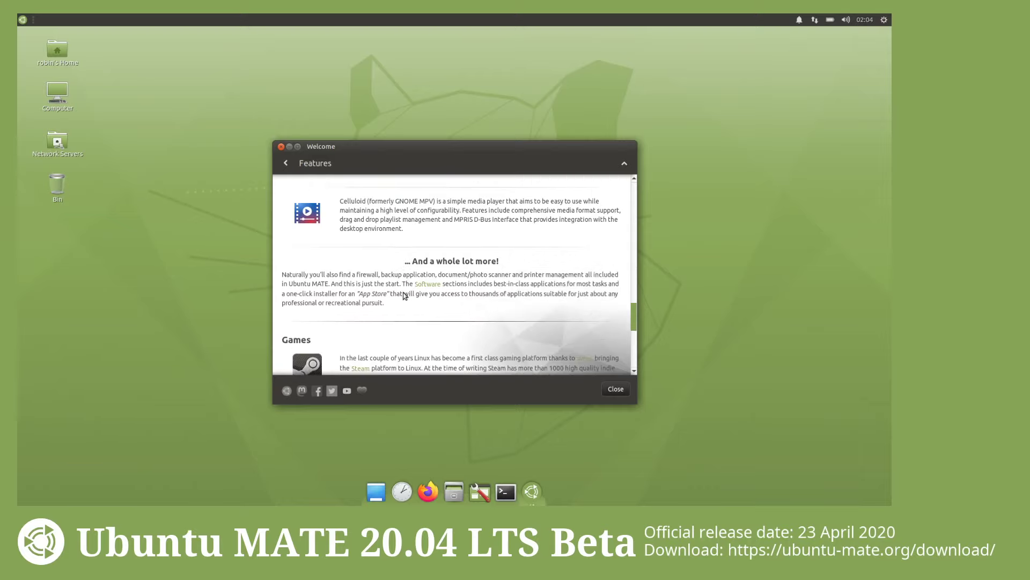
{"action": "scroll", "coordinate": [405, 296], "scroll_direction": "down", "scroll_amount": 3}
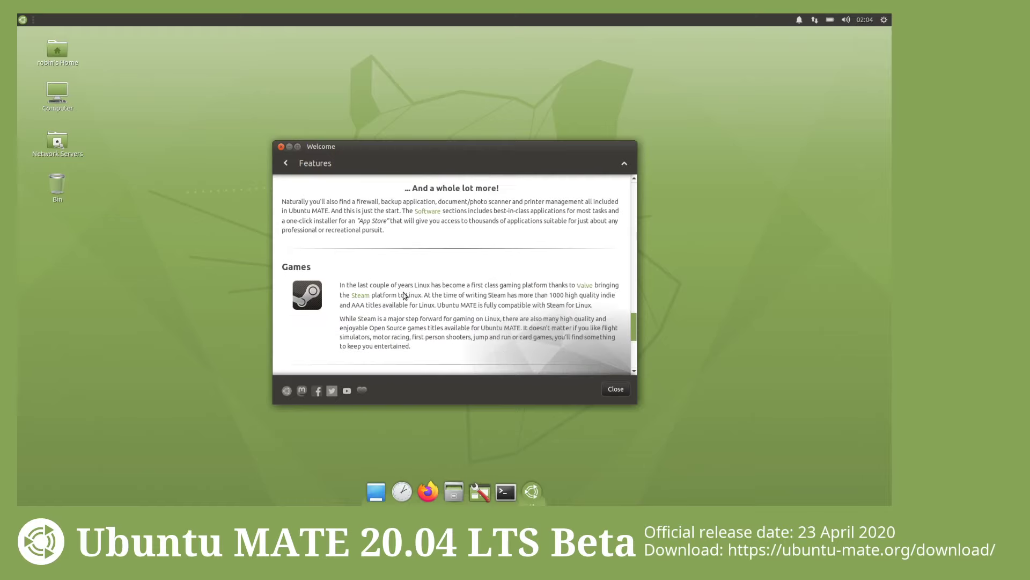
{"action": "scroll", "coordinate": [404, 296], "scroll_direction": "down", "scroll_amount": 3}
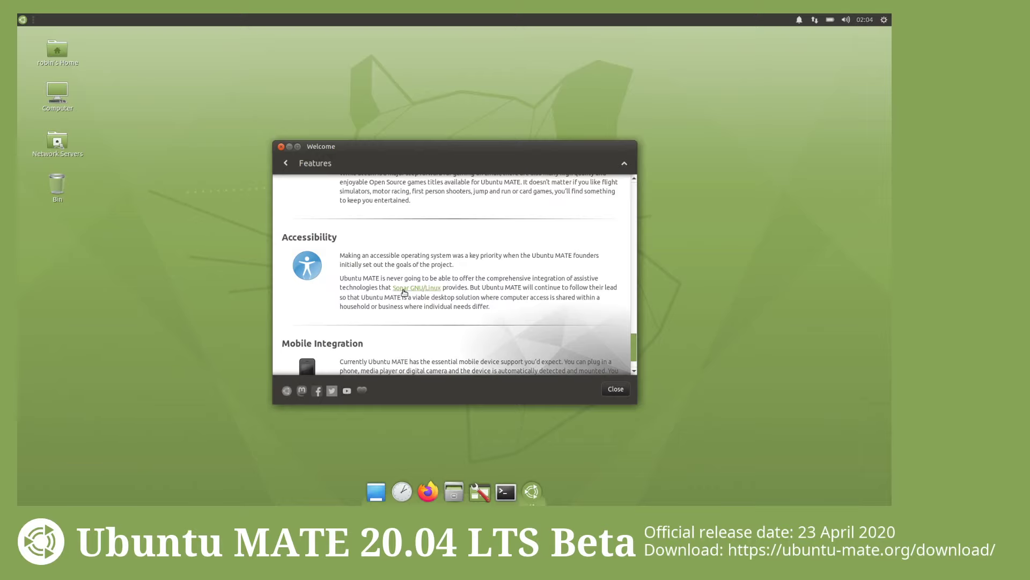
{"action": "scroll", "coordinate": [404, 295], "scroll_direction": "down", "scroll_amount": 1}
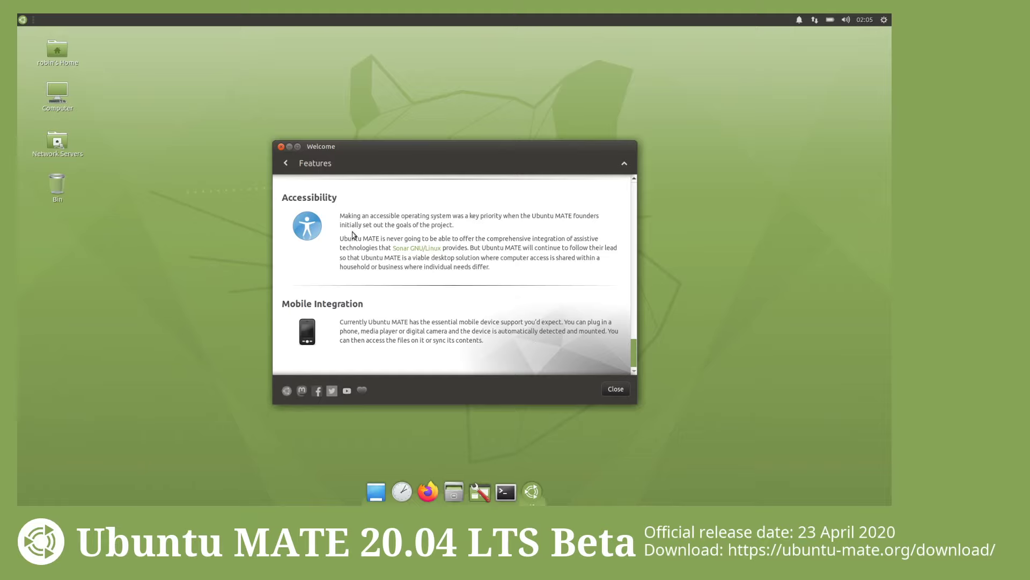
Step: Go back to the Main Menu and open the Colour Selection page
{"action": "left_click", "coordinate": [285, 168]}
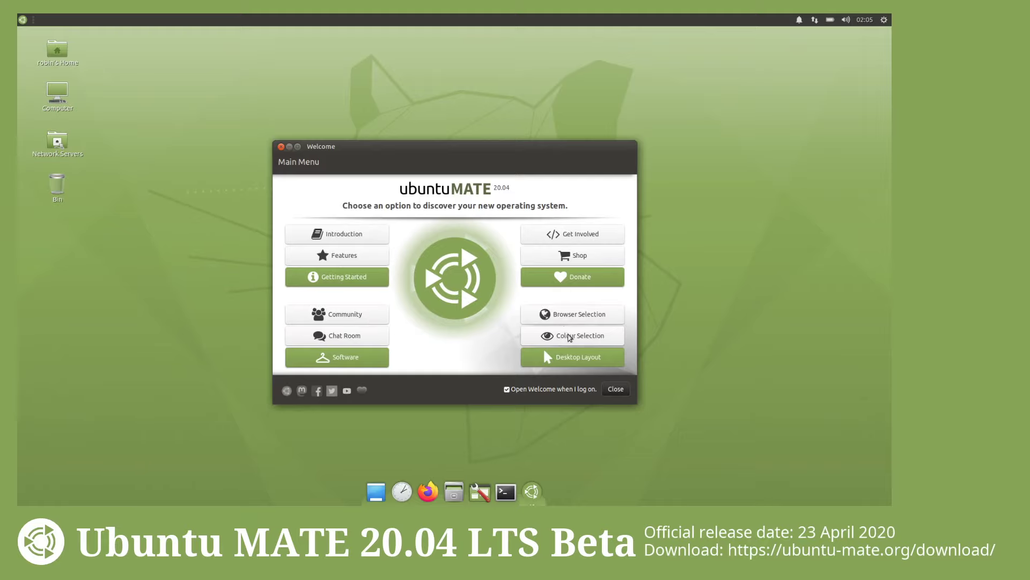
{"action": "left_click", "coordinate": [559, 336]}
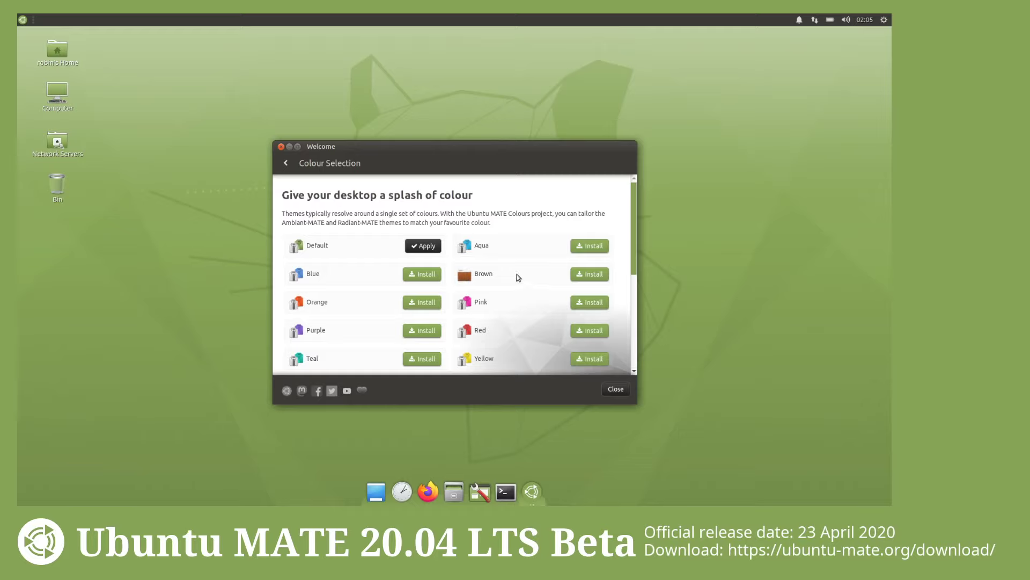
Step: Install the Red colour theme, authorising with the administrator password
{"action": "left_click", "coordinate": [587, 330]}
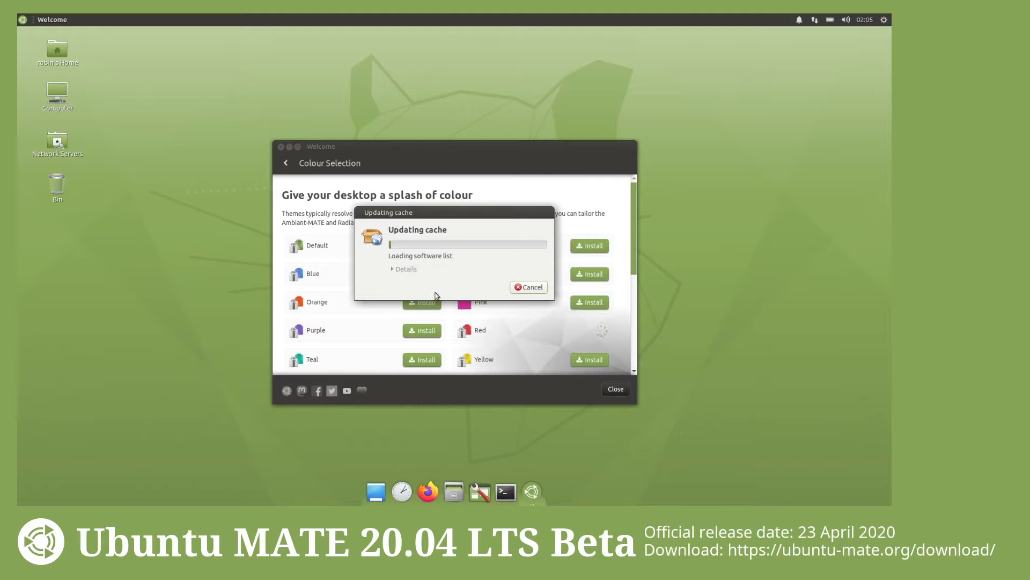
{"action": "left_click", "coordinate": [392, 270]}
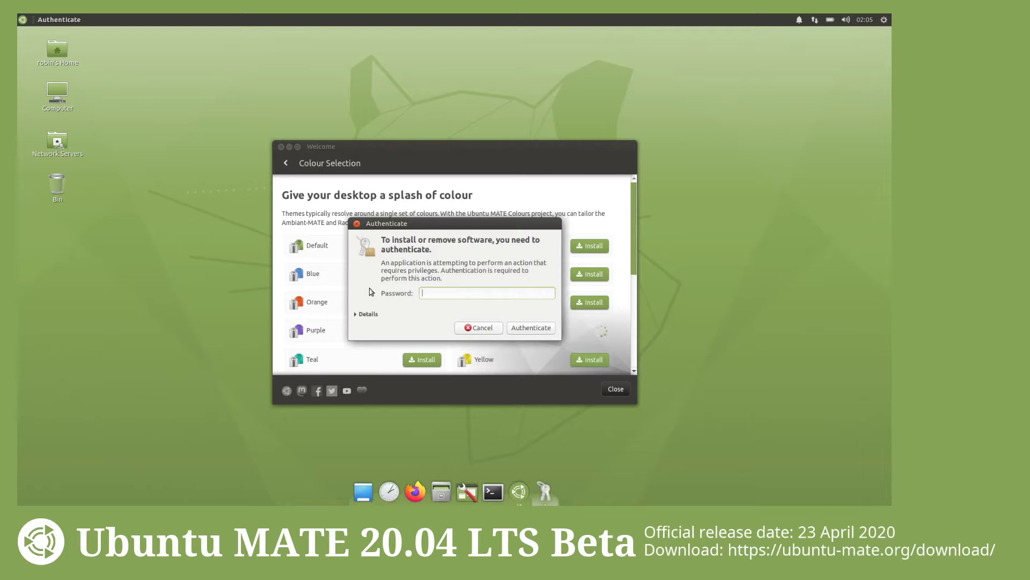
{"action": "type", "text": "****"}
{"action": "key", "text": "Return"}
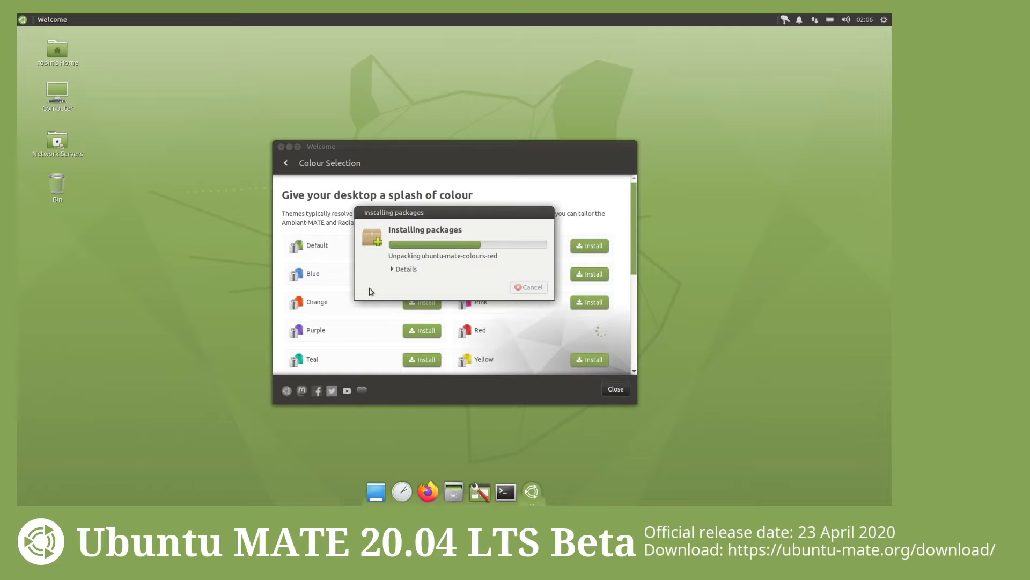
{"action": "left_click", "coordinate": [393, 270]}
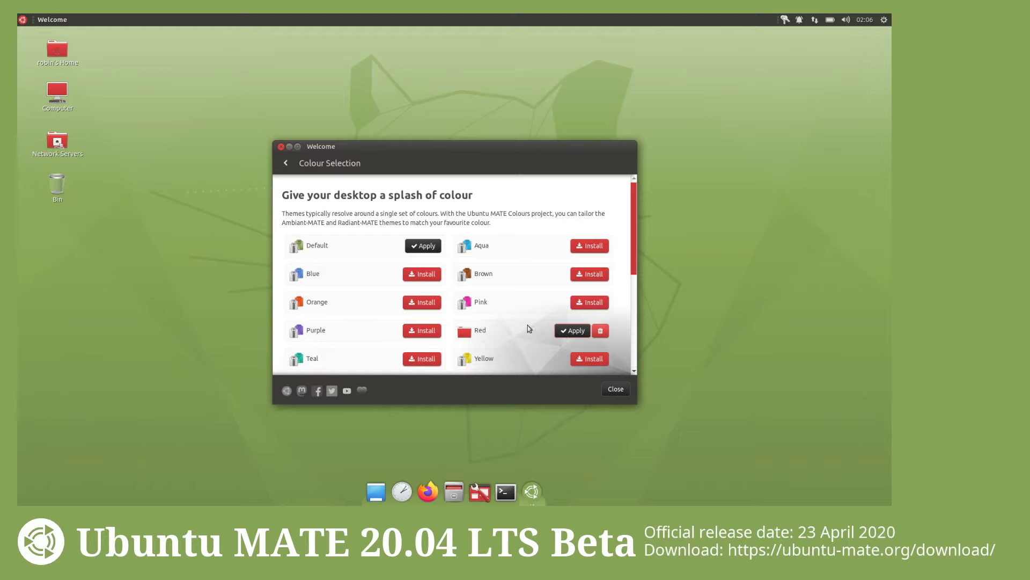
Step: Install the Orange colour theme, then apply it to the desktop
{"action": "left_click", "coordinate": [427, 303]}
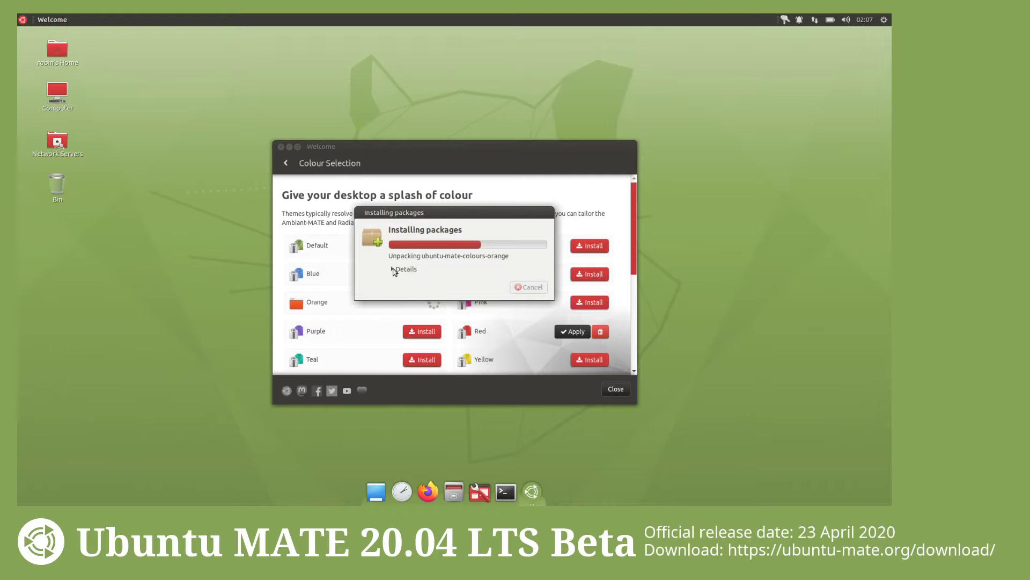
{"action": "left_click", "coordinate": [394, 270]}
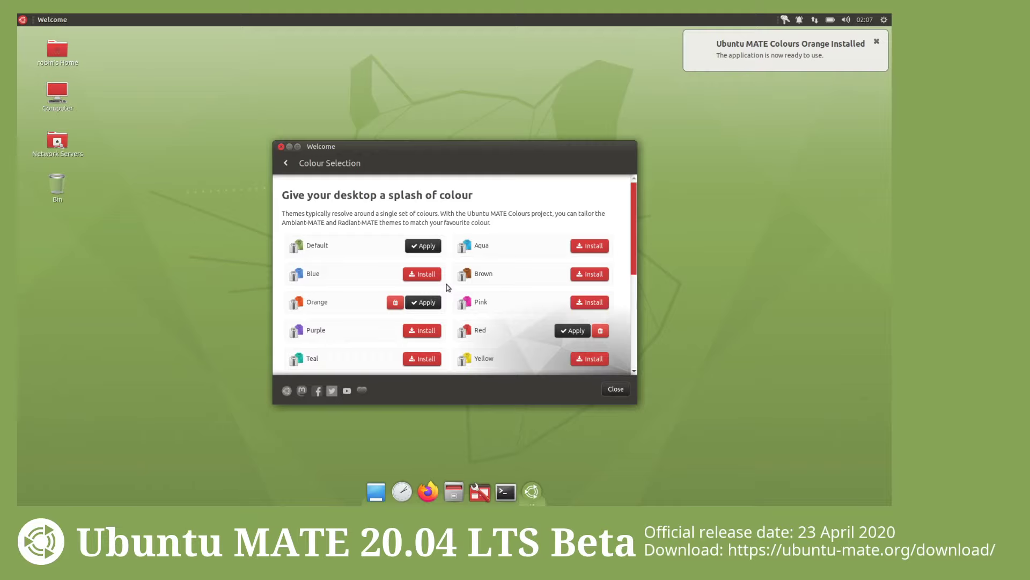
{"action": "left_click", "coordinate": [422, 302]}
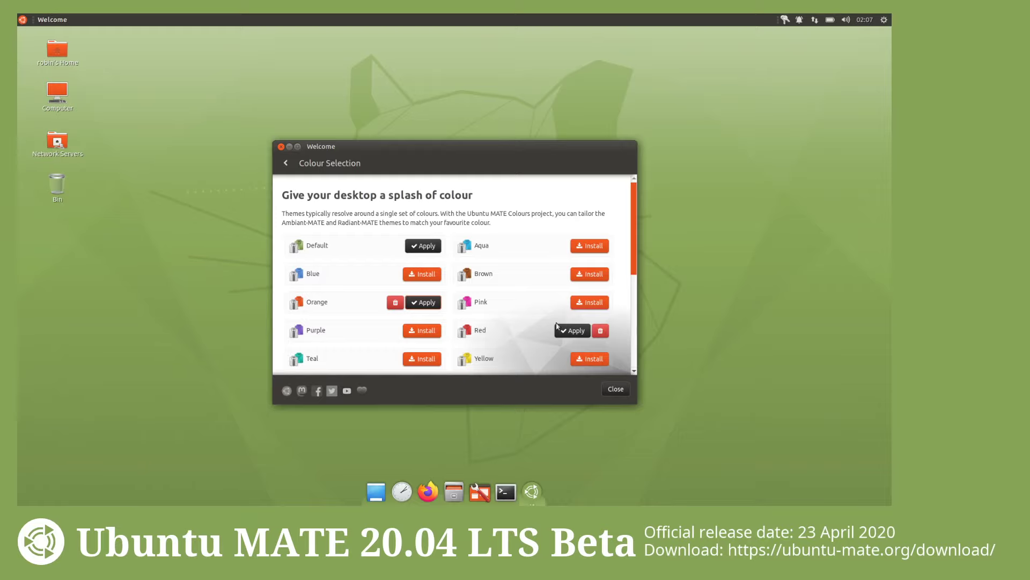
Step: Apply the Ambiant-Dark variant under 'Light or dark?' for Ambiant-MATE-Orange
{"action": "scroll", "coordinate": [561, 324], "scroll_direction": "down", "scroll_amount": 5}
{"action": "scroll", "coordinate": [552, 321], "scroll_direction": "down", "scroll_amount": 1}
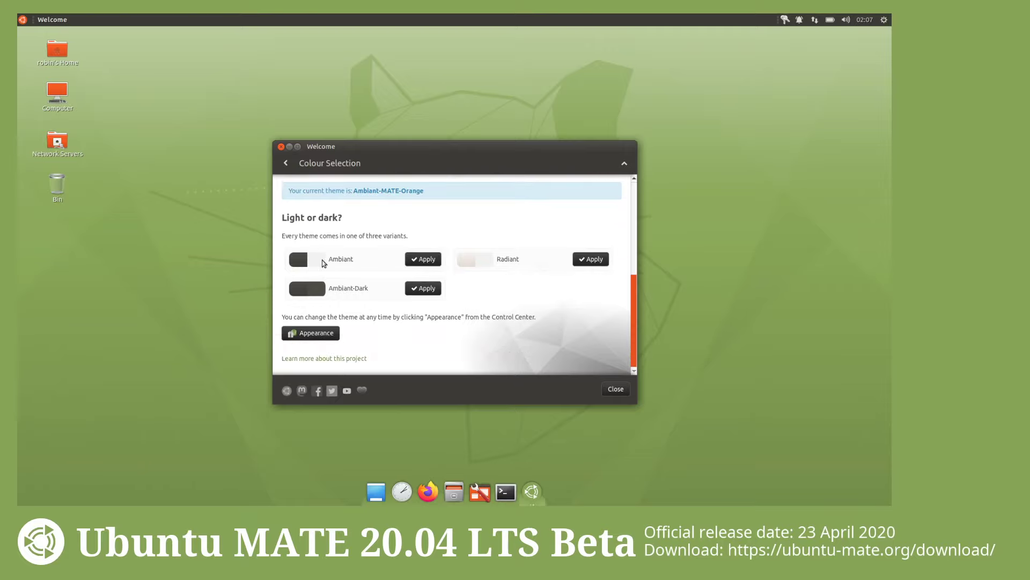
{"action": "left_click", "coordinate": [423, 289]}
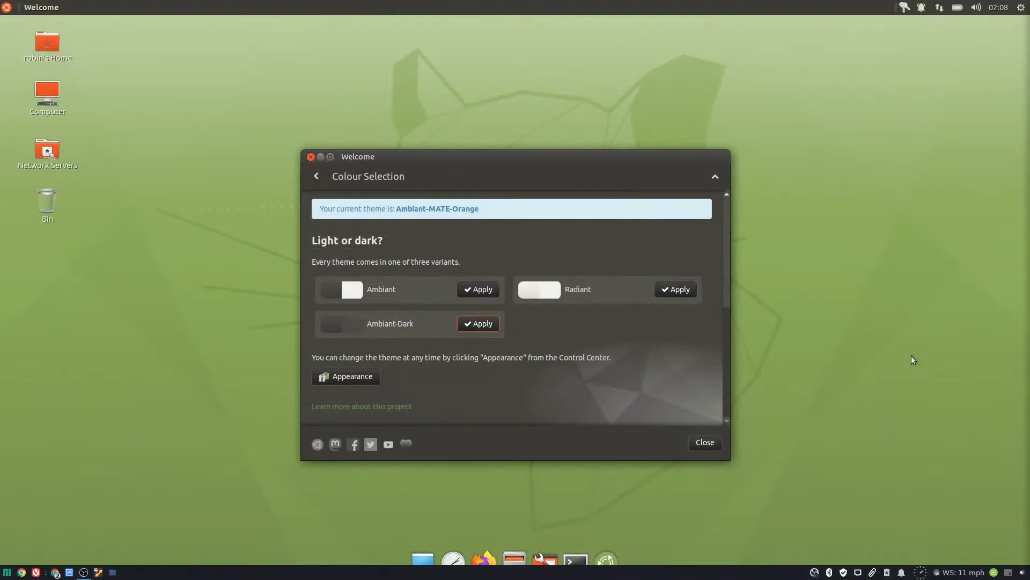
{"action": "left_click", "coordinate": [848, 345]}
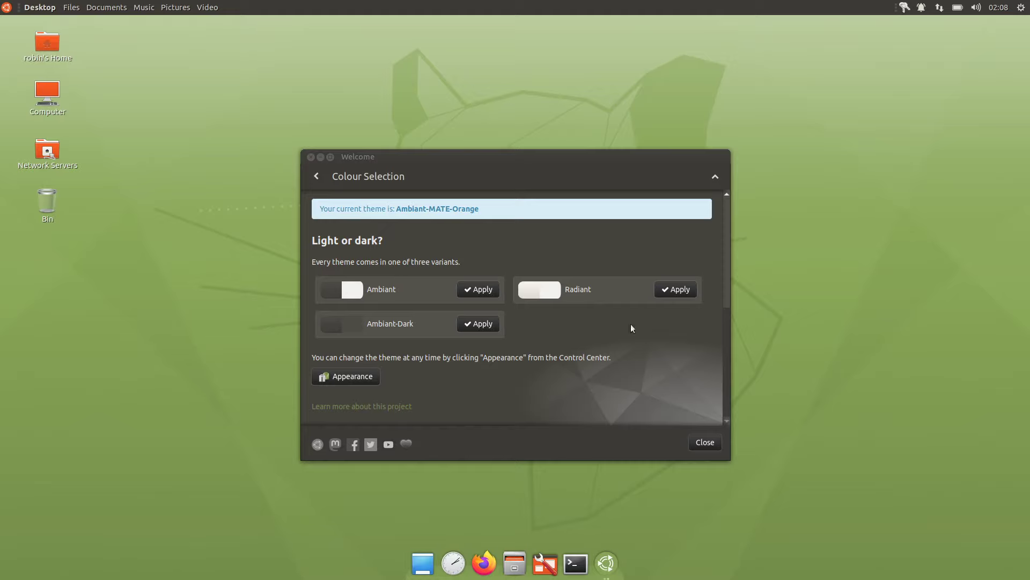
Step: Close Welcome and browse the Brisk Menu from System Tools to the Administration category
{"action": "left_click", "coordinate": [703, 443]}
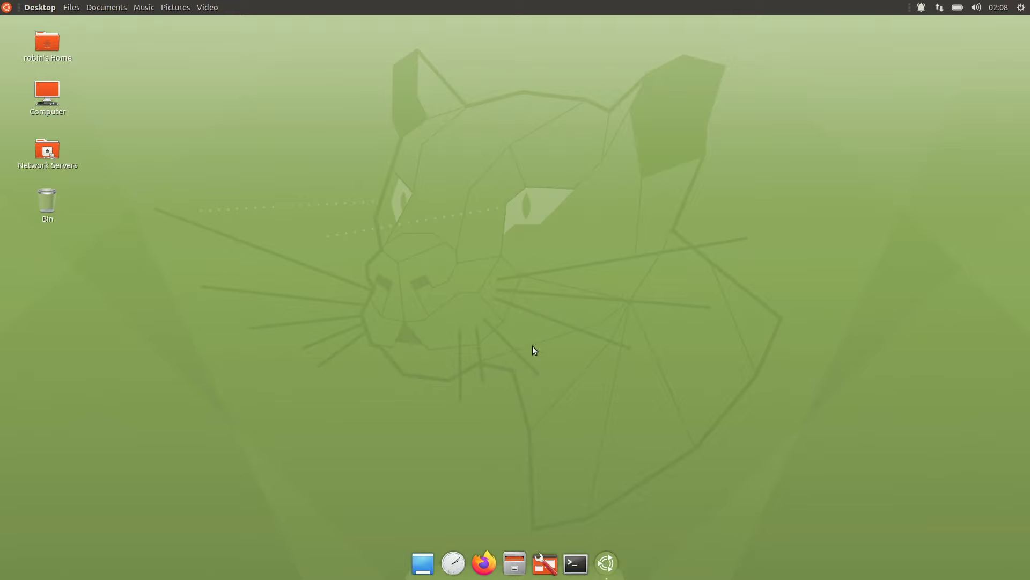
{"action": "key", "text": "super"}
{"action": "key", "text": "s"}
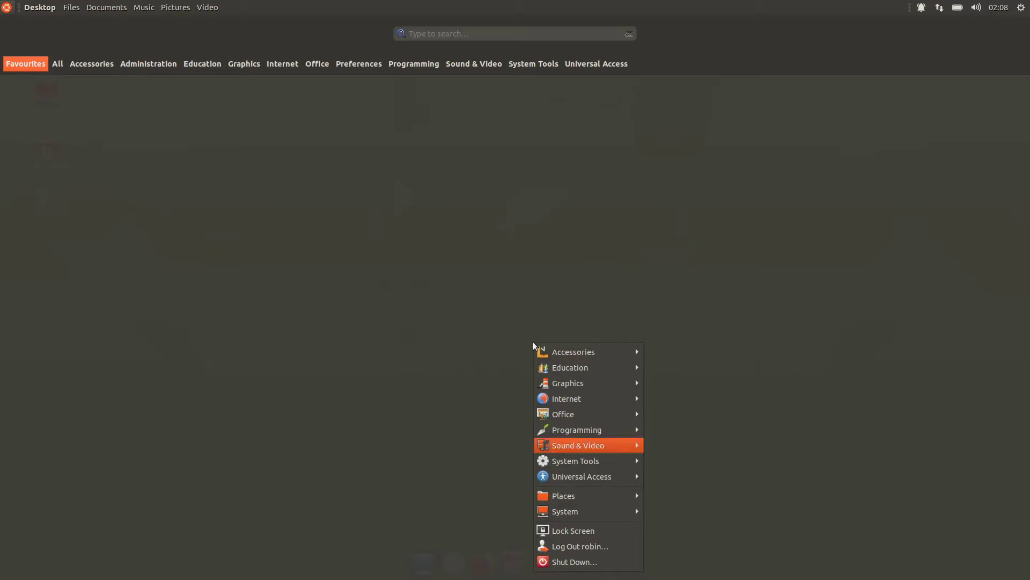
{"action": "key", "text": "e"}
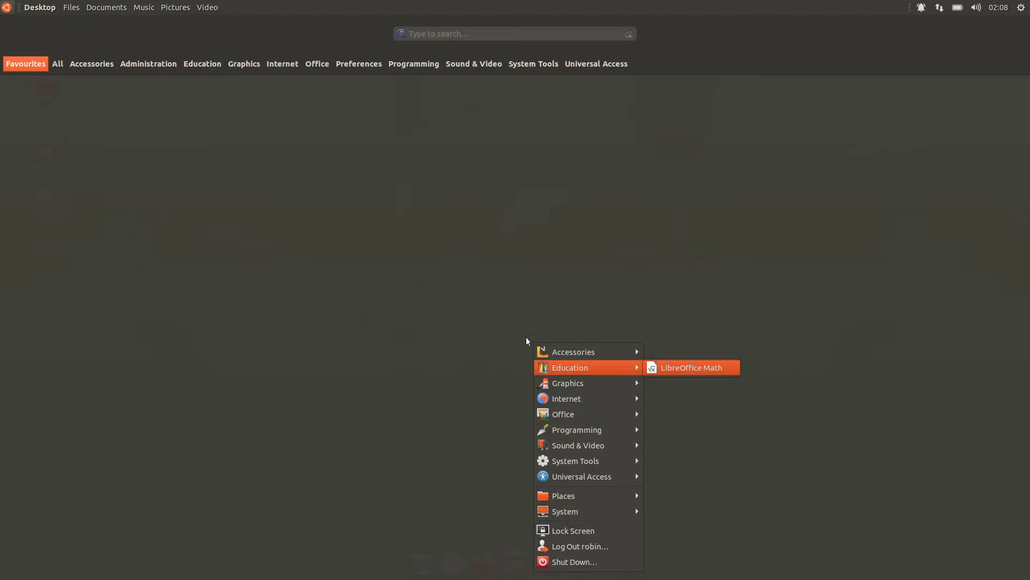
{"action": "left_click", "coordinate": [404, 143]}
{"action": "left_click", "coordinate": [533, 67]}
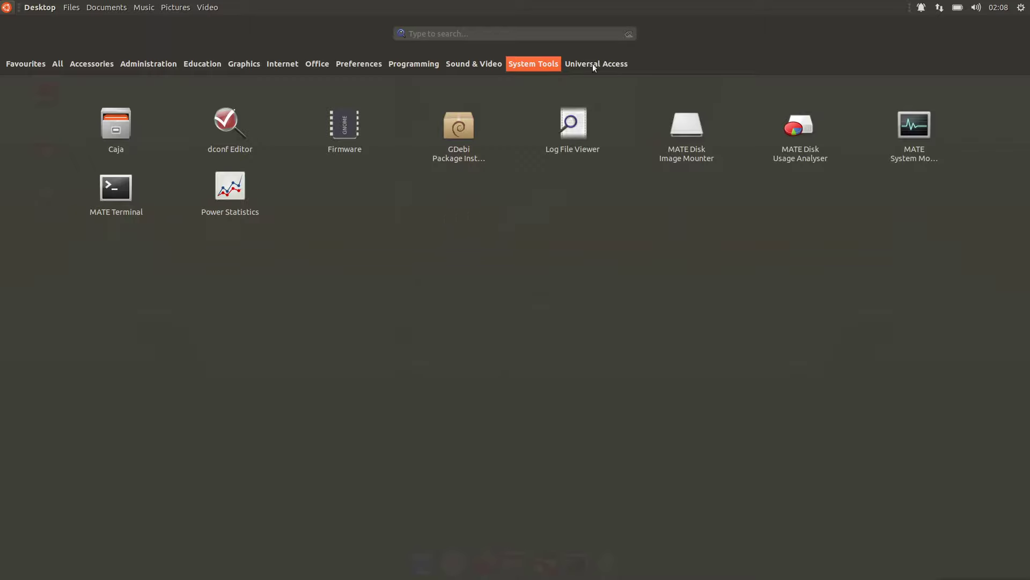
{"action": "mouse_move", "coordinate": [91, 66]}
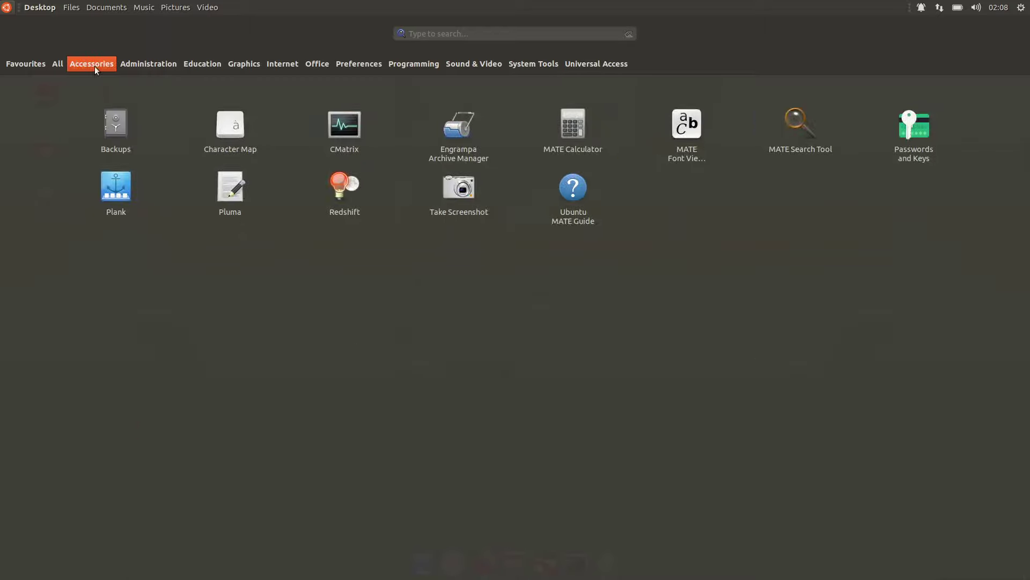
{"action": "mouse_move", "coordinate": [143, 63]}
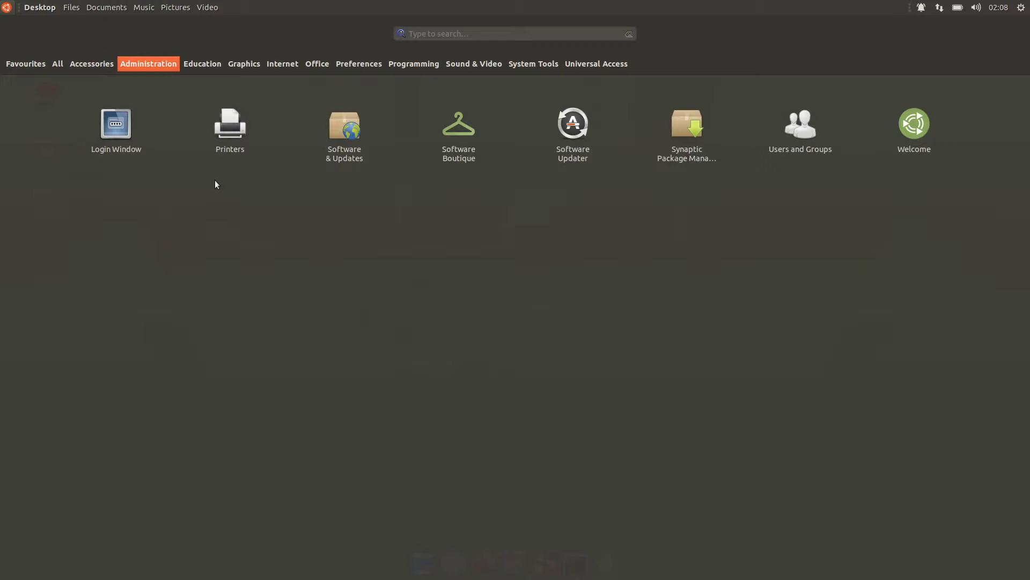
Step: Launch Users and Groups, select the second account, and start adding a new user
{"action": "left_click", "coordinate": [802, 126]}
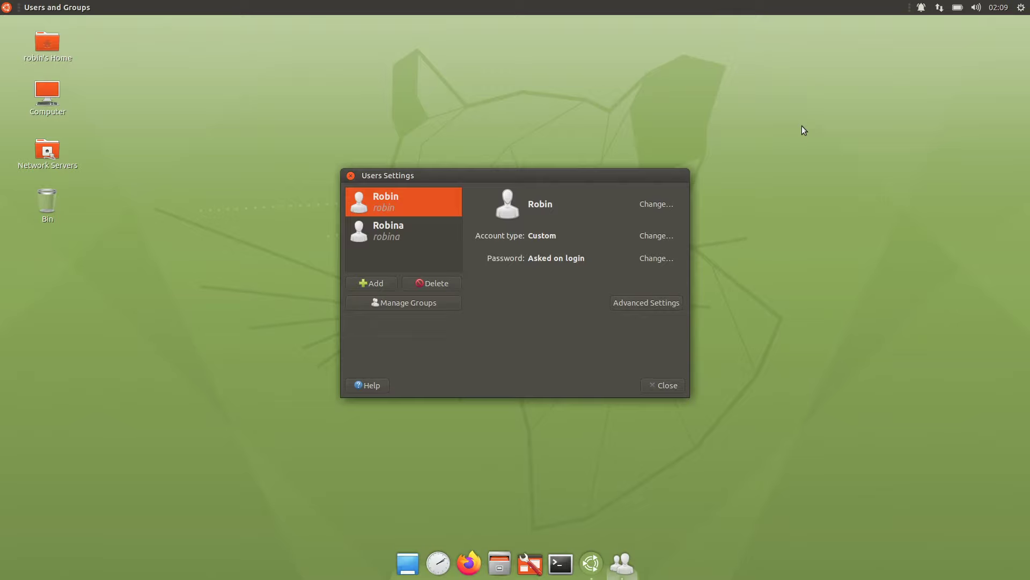
{"action": "left_click", "coordinate": [406, 237]}
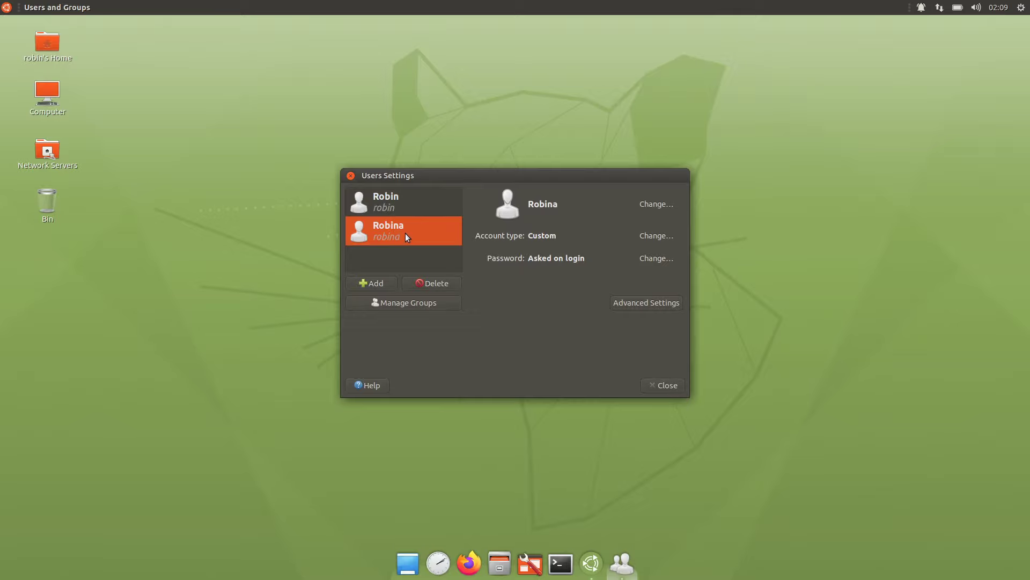
{"action": "left_click", "coordinate": [376, 284]}
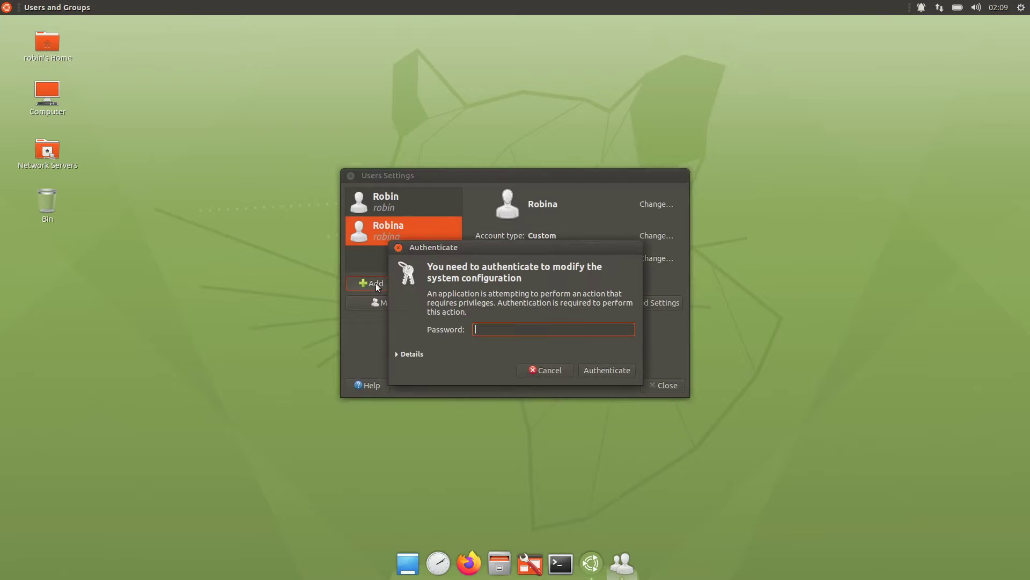
Step: Authenticate and create a new user with name Robinb and username robinb
{"action": "type", "text": "*******"}
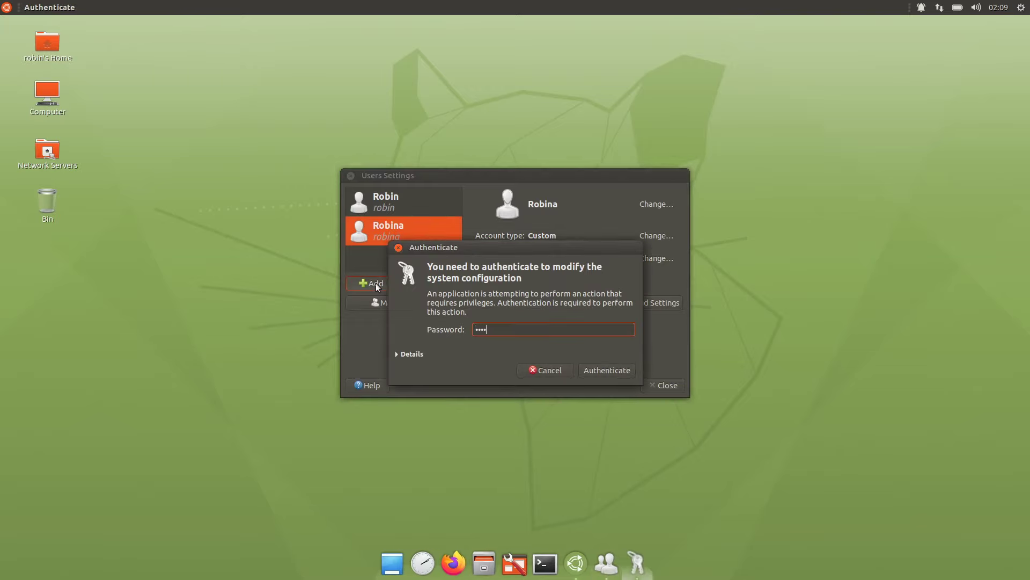
{"action": "key", "text": "Return"}
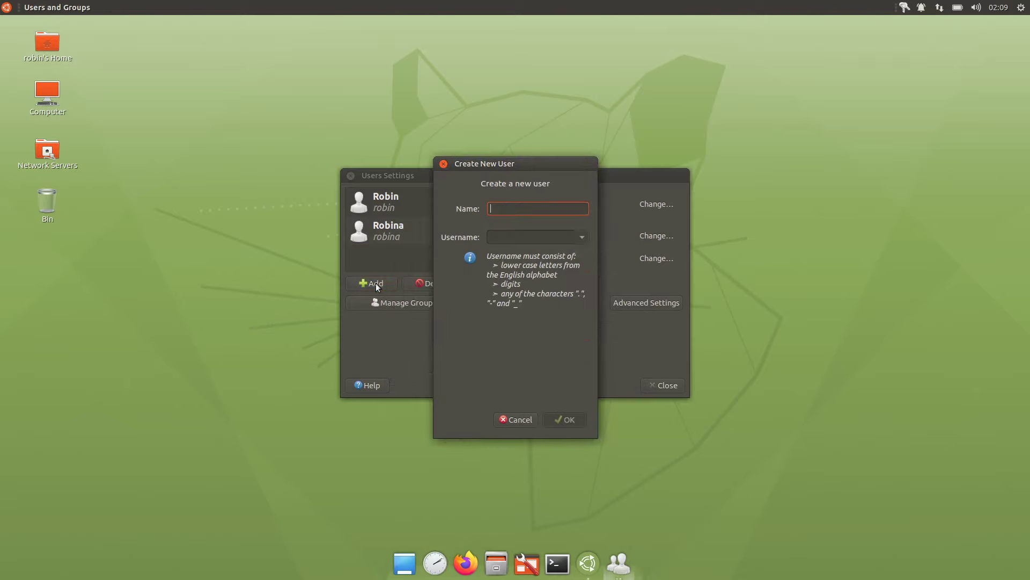
{"action": "type", "text": "Robinb"}
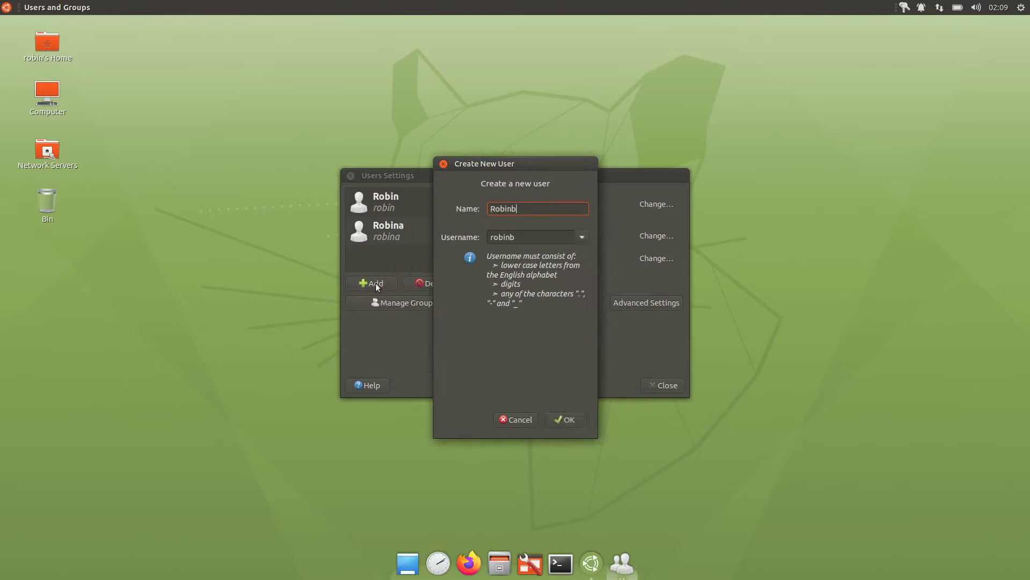
{"action": "key", "text": "Tab"}
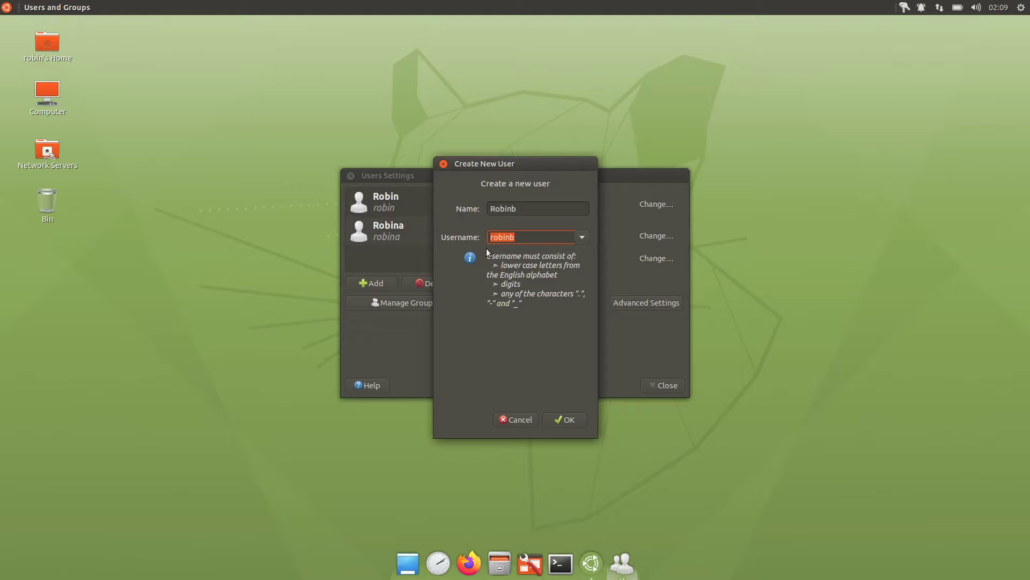
{"action": "left_click", "coordinate": [566, 417]}
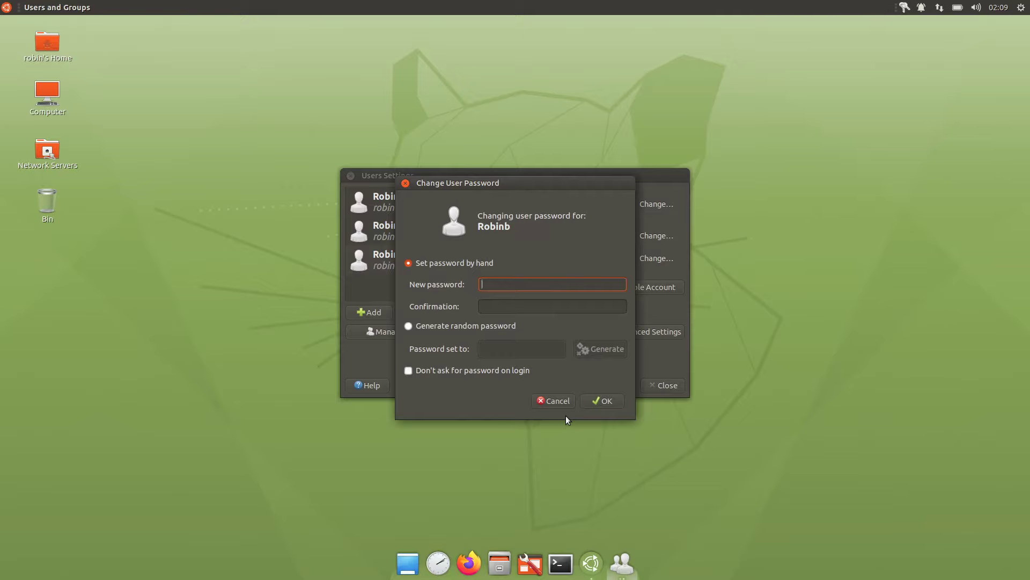
Step: Set and confirm a password for the new Robinb account by hand
{"action": "type", "text": "******"}
{"action": "key", "text": "Tab"}
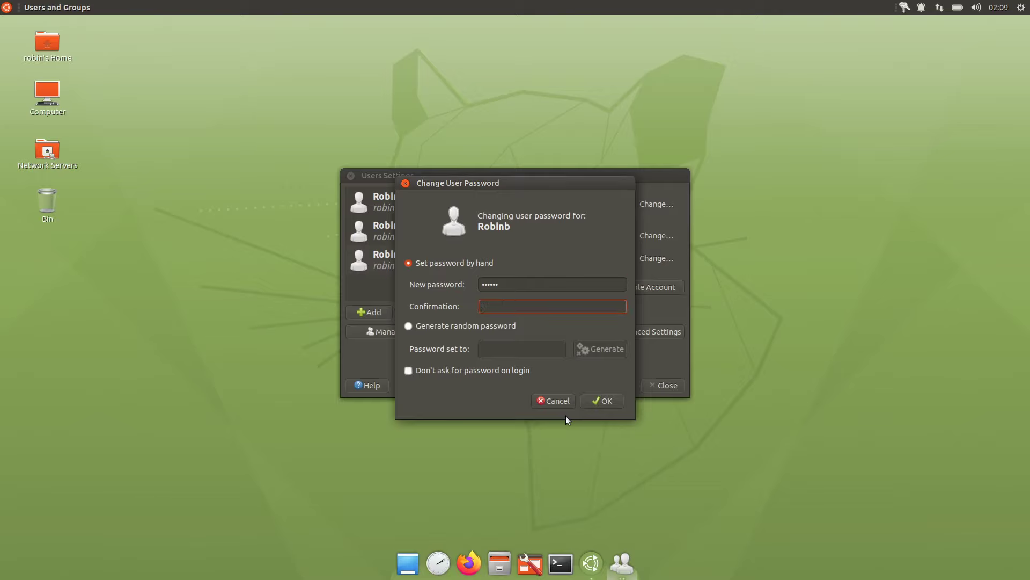
{"action": "type", "text": "******"}
{"action": "left_click", "coordinate": [606, 401]}
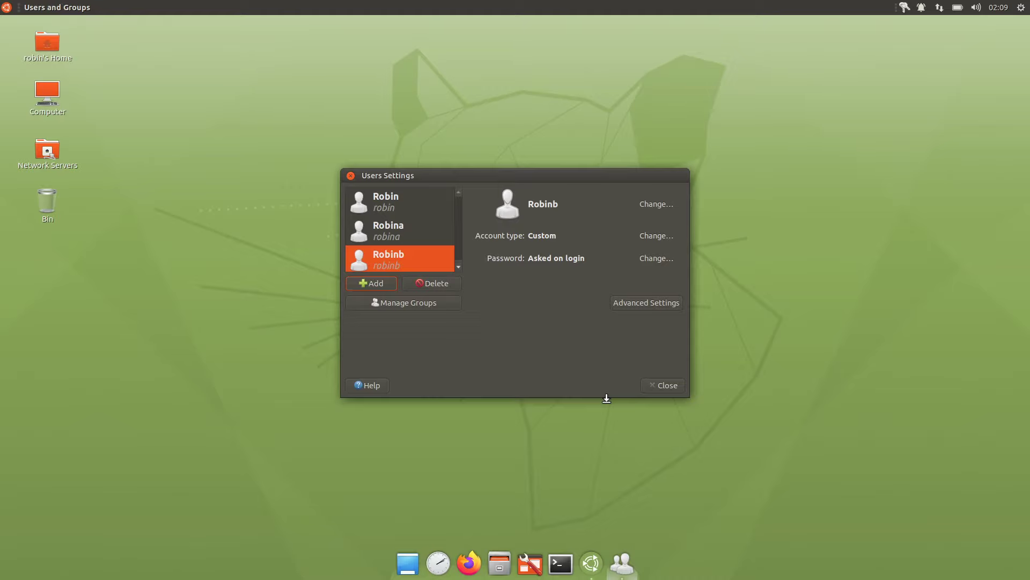
Step: Grant Robinb external storage access, printer configuration, local network file sharing, audio devices and CD-ROM drives
{"action": "left_click", "coordinate": [661, 304]}
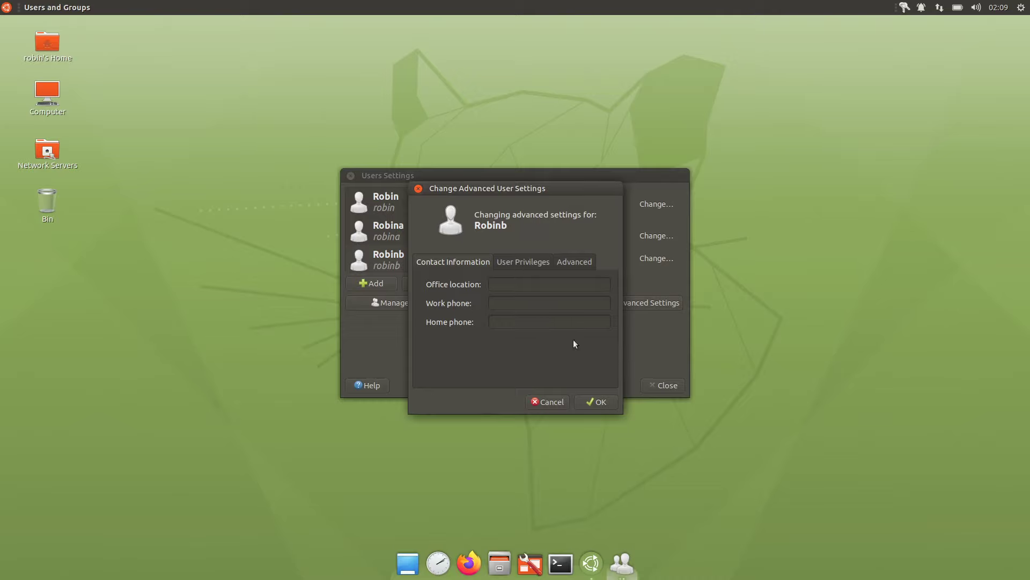
{"action": "left_click", "coordinate": [516, 261]}
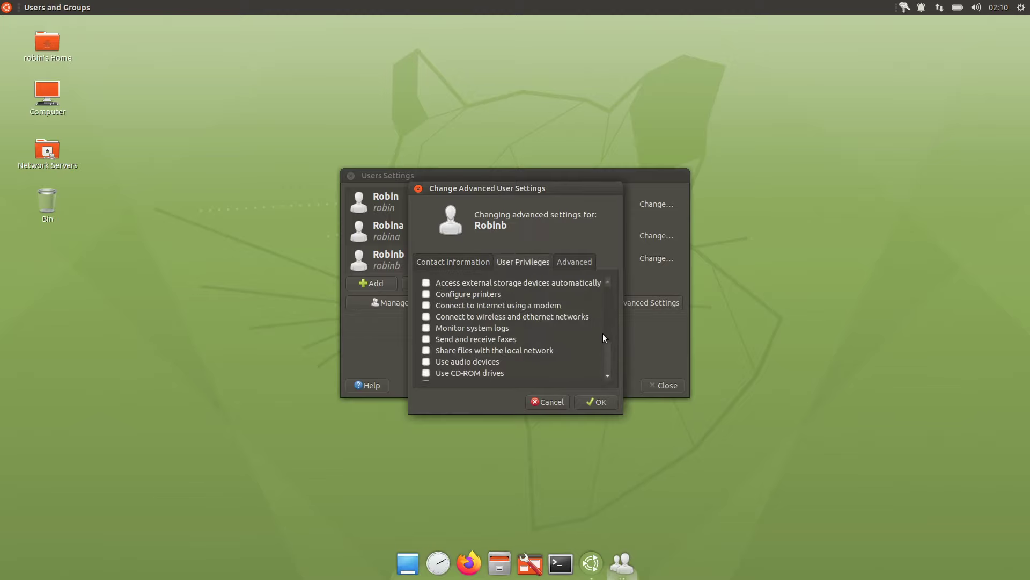
{"action": "mouse_move", "coordinate": [608, 318]}
{"action": "left_mouse_down"}
{"action": "mouse_move", "coordinate": [608, 355]}
{"action": "mouse_move", "coordinate": [605, 300]}
{"action": "left_mouse_up"}
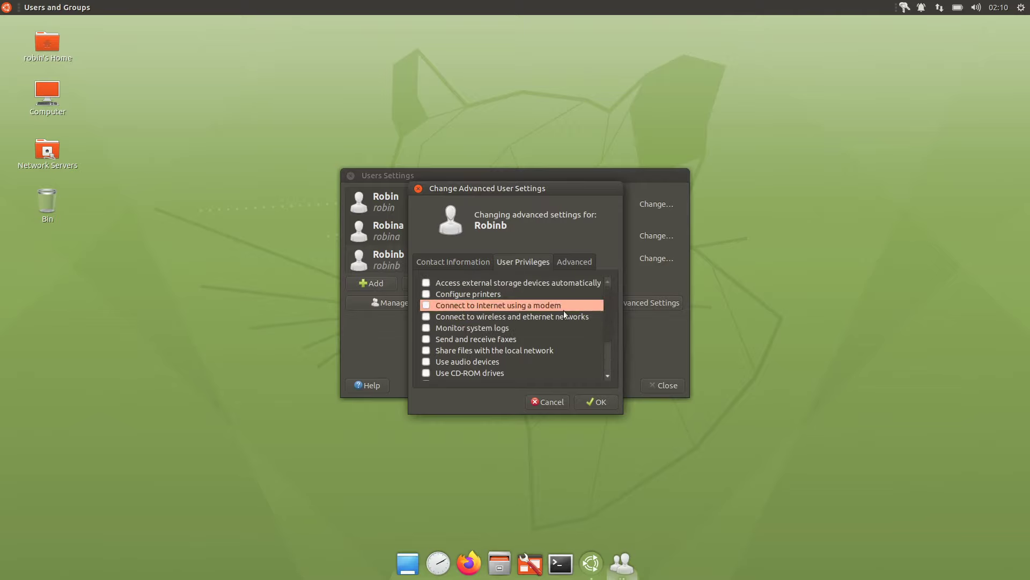
{"action": "left_click", "coordinate": [426, 283]}
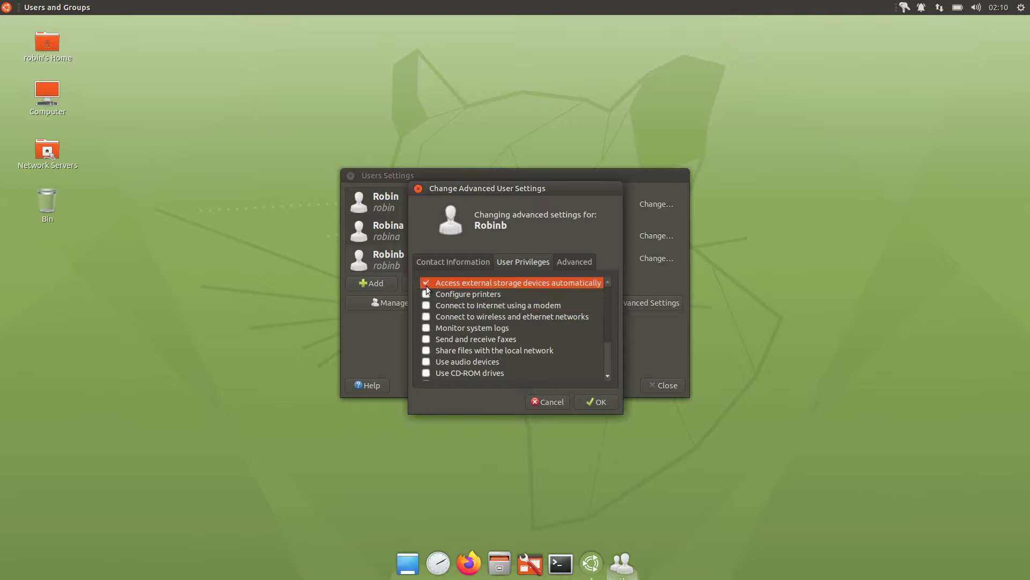
{"action": "left_click", "coordinate": [426, 293]}
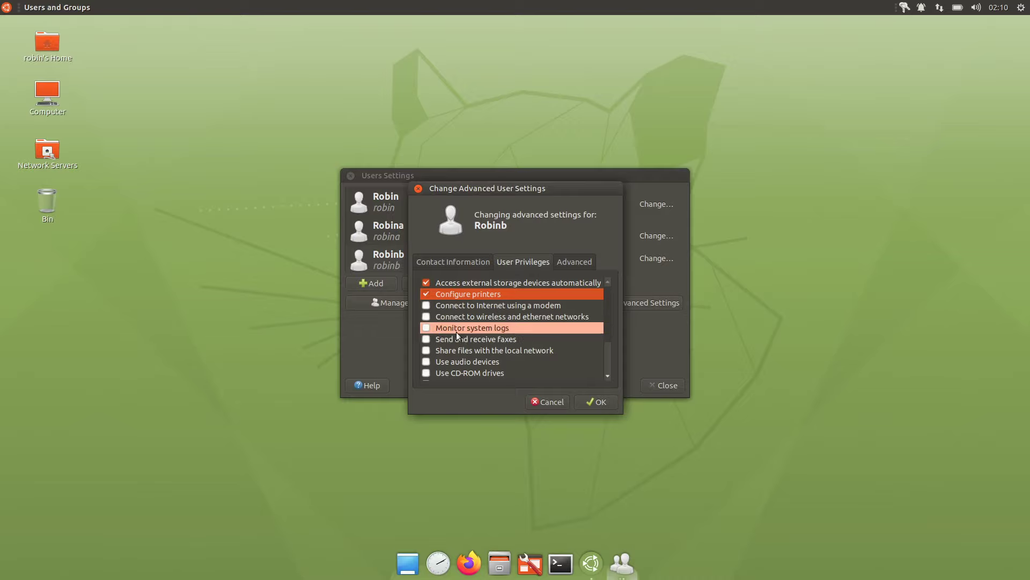
{"action": "left_click", "coordinate": [425, 350]}
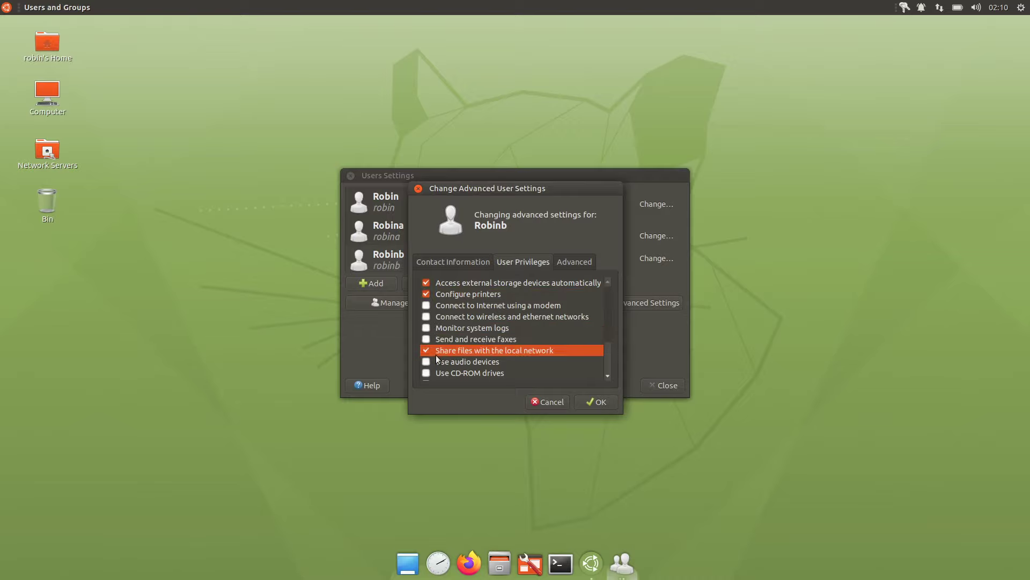
{"action": "scroll", "coordinate": [480, 357], "scroll_direction": "down", "scroll_amount": 3}
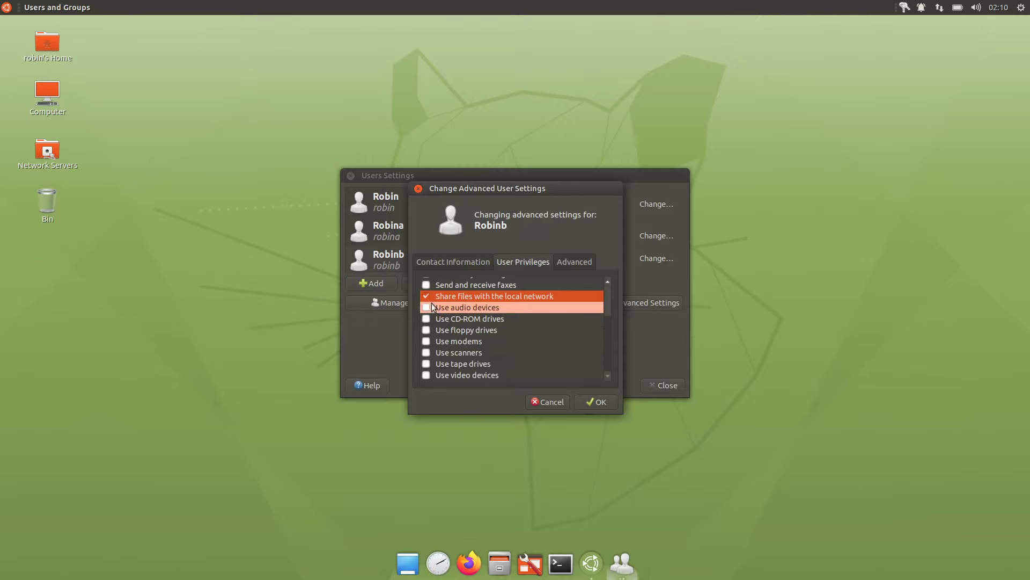
{"action": "left_click", "coordinate": [426, 308]}
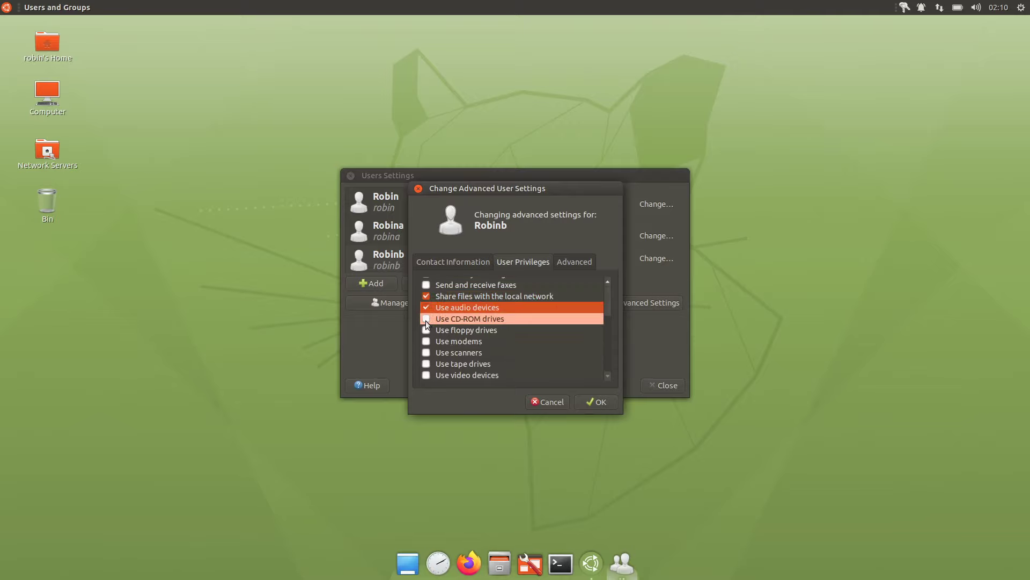
{"action": "left_click", "coordinate": [427, 320]}
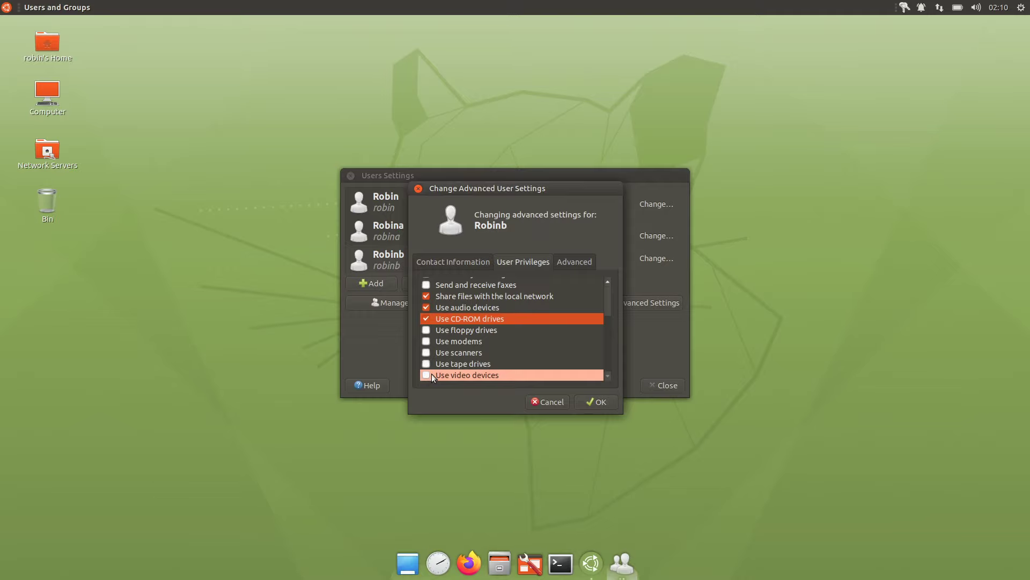
{"action": "scroll", "coordinate": [431, 374], "scroll_direction": "up", "scroll_amount": 3}
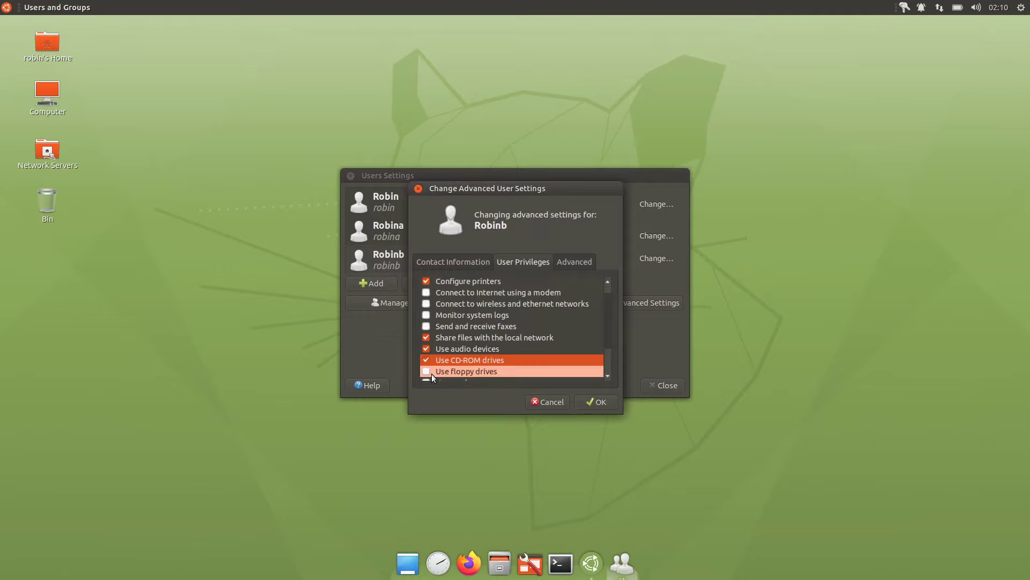
{"action": "left_click", "coordinate": [597, 403]}
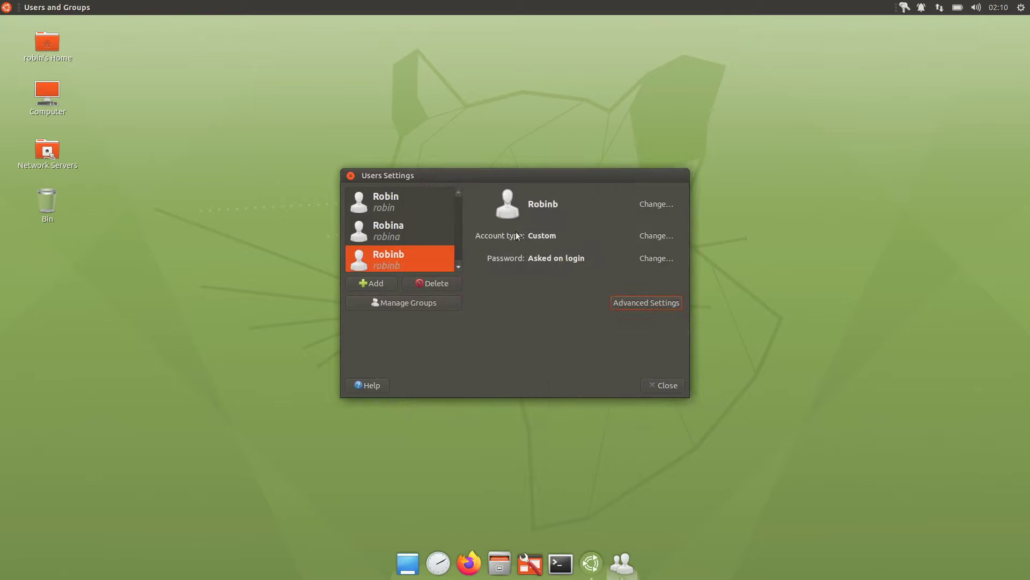
{"action": "left_click", "coordinate": [649, 235]}
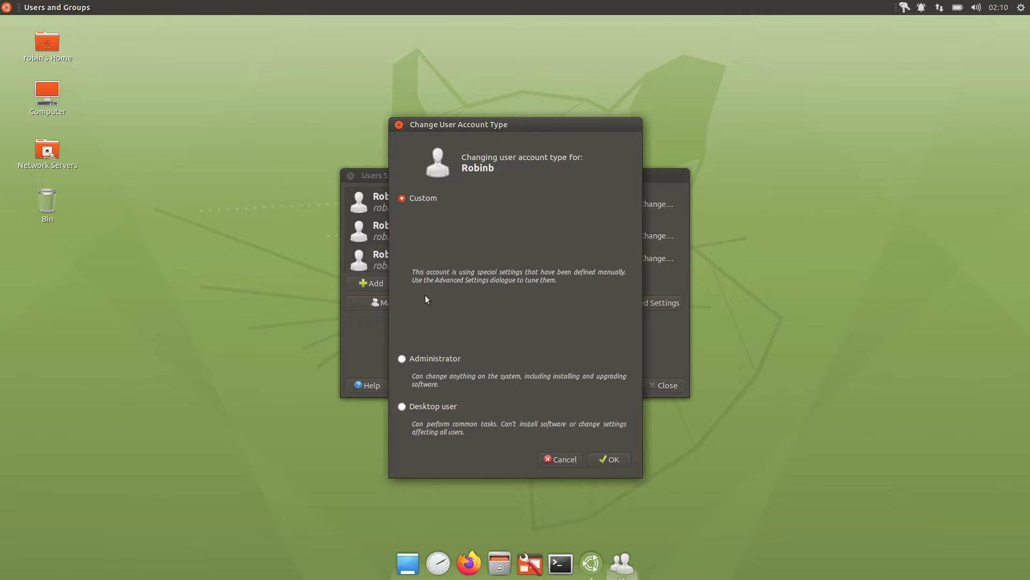
{"action": "left_click", "coordinate": [436, 405]}
{"action": "left_click", "coordinate": [612, 461]}
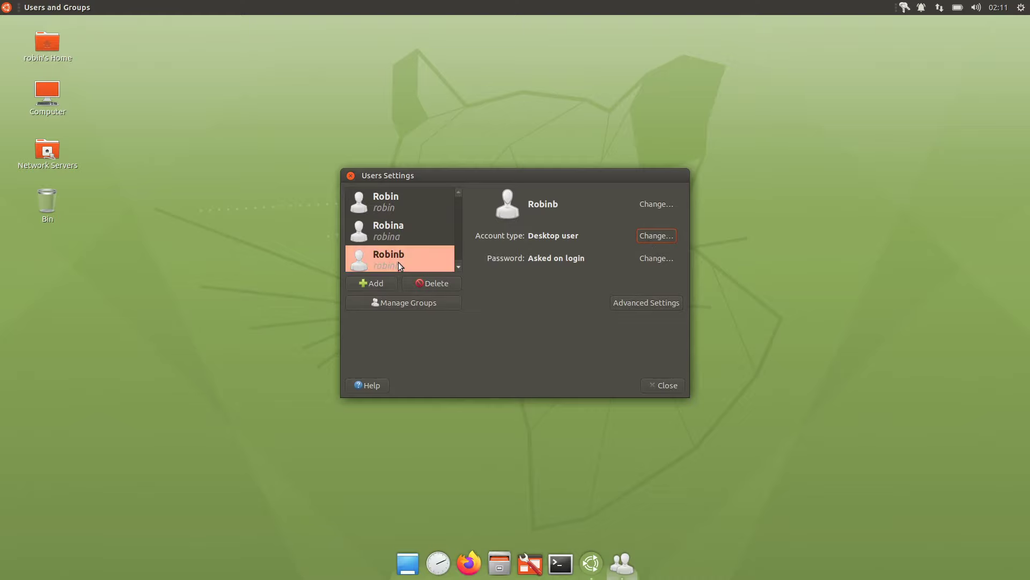
Step: Revoke Robinb's modem, floppy and tape drive access, allow local file sharing, then view Advanced settings
{"action": "left_click", "coordinate": [645, 302]}
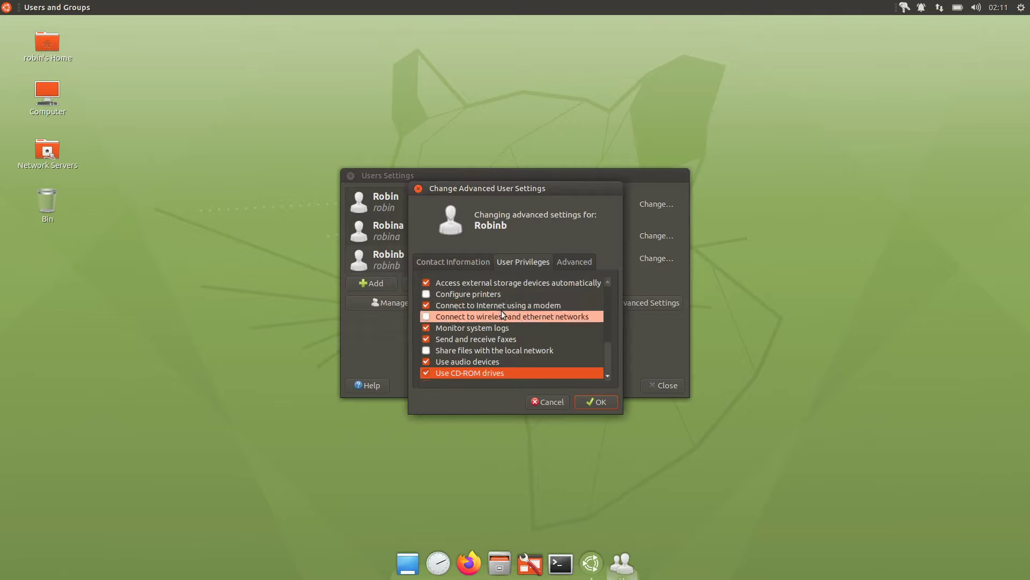
{"action": "left_click", "coordinate": [427, 307]}
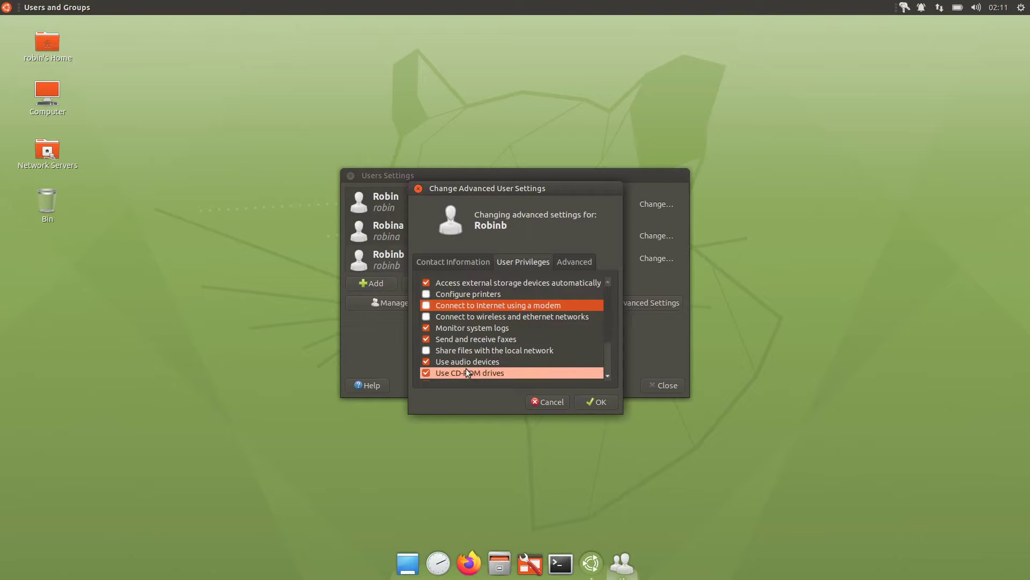
{"action": "left_click", "coordinate": [427, 350]}
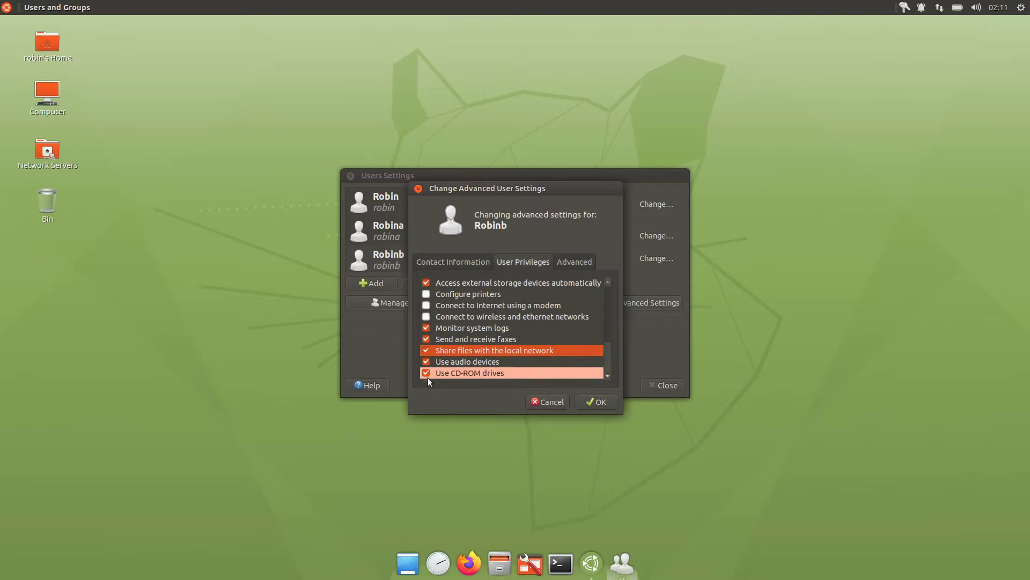
{"action": "scroll", "coordinate": [427, 378], "scroll_direction": "down", "scroll_amount": 5}
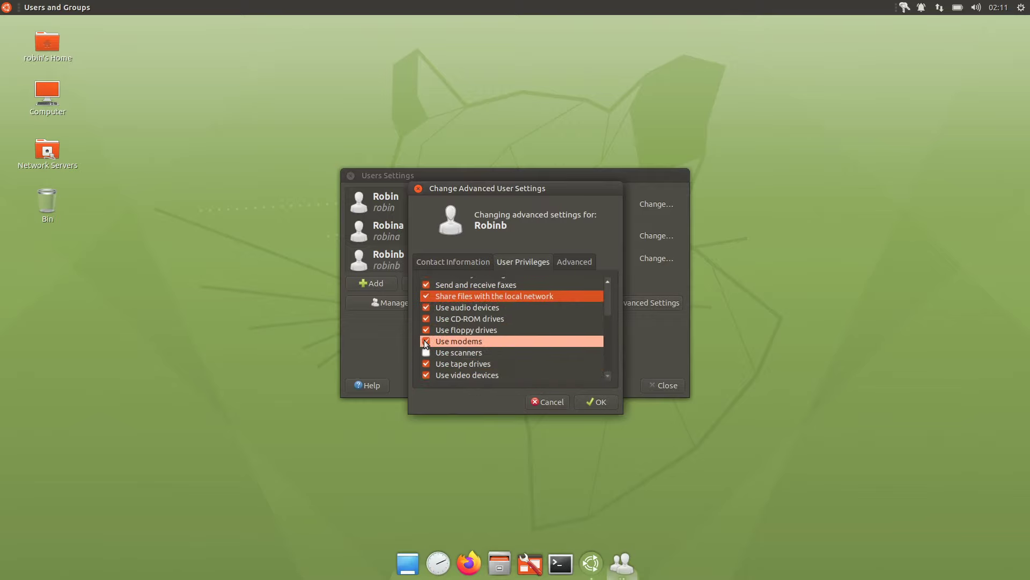
{"action": "left_click", "coordinate": [425, 341]}
{"action": "left_click", "coordinate": [424, 330]}
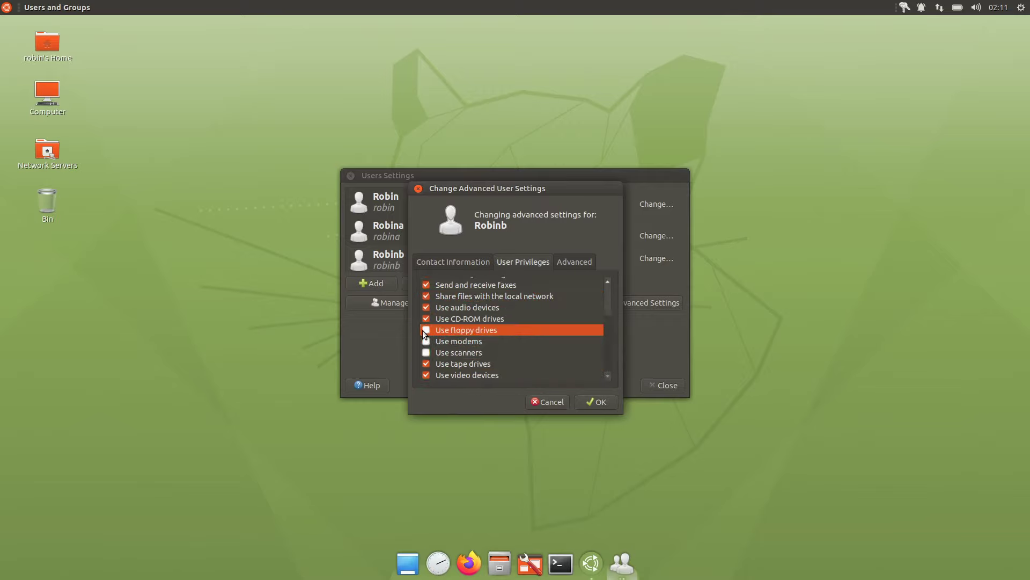
{"action": "left_click", "coordinate": [426, 364]}
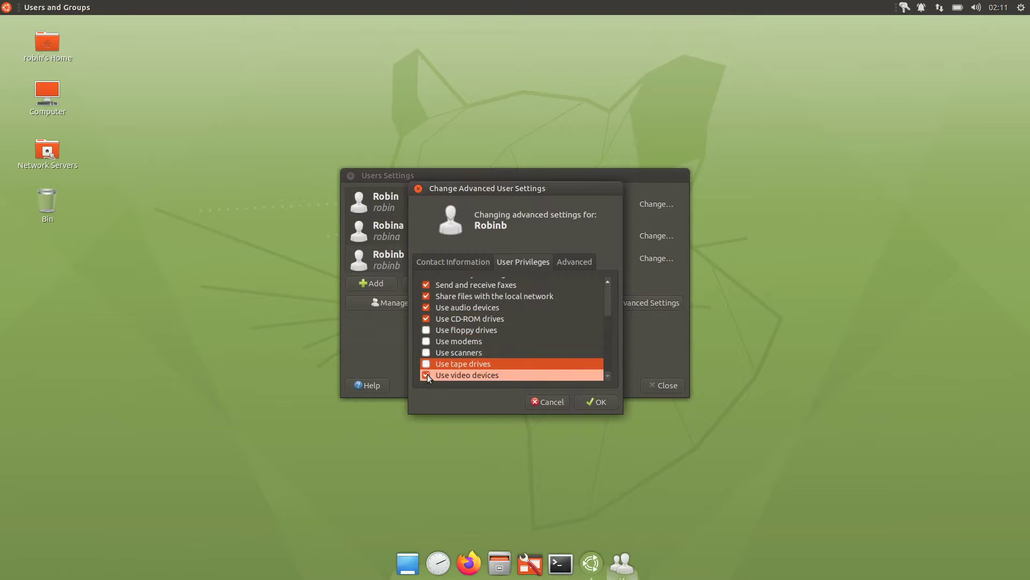
{"action": "scroll", "coordinate": [498, 353], "scroll_direction": "up", "scroll_amount": 3}
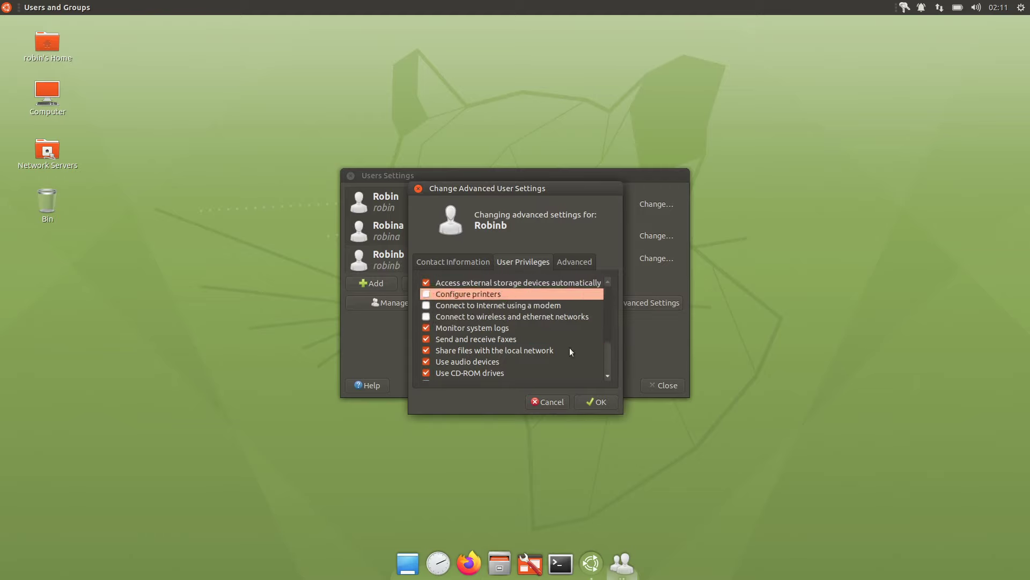
{"action": "left_click", "coordinate": [578, 264]}
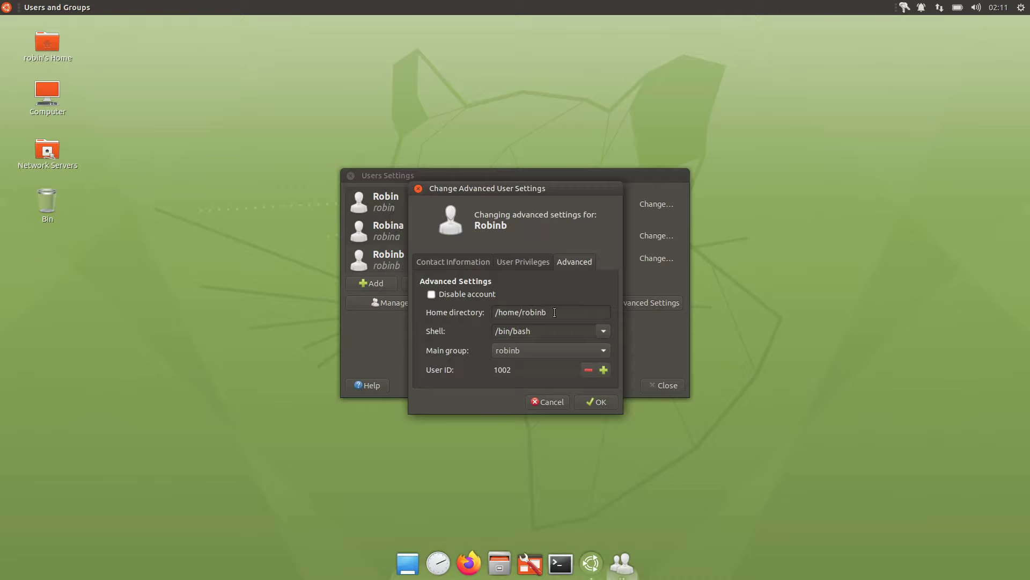
Step: Select the /home/robinb home directory, move to Shell, and list the available main groups
{"action": "left_click_drag", "start_coordinate": [554, 312], "coordinate": [482, 313]}
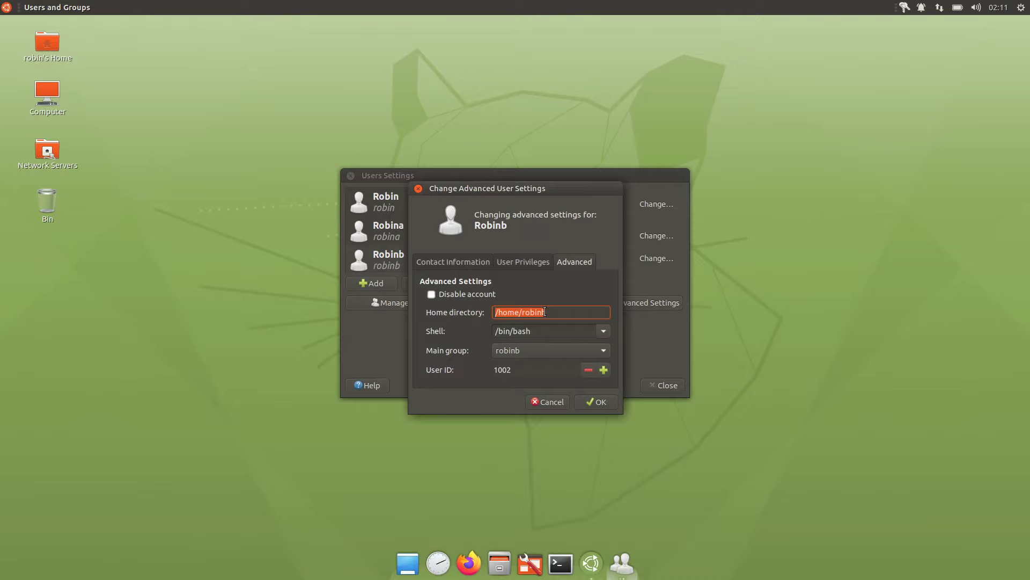
{"action": "key", "text": "Tab"}
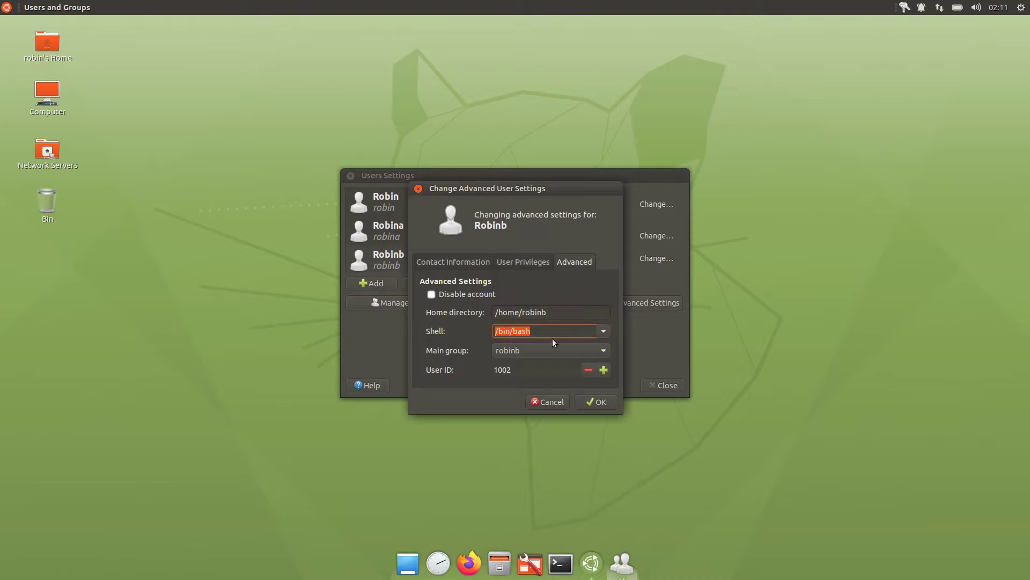
{"action": "left_click", "coordinate": [546, 351]}
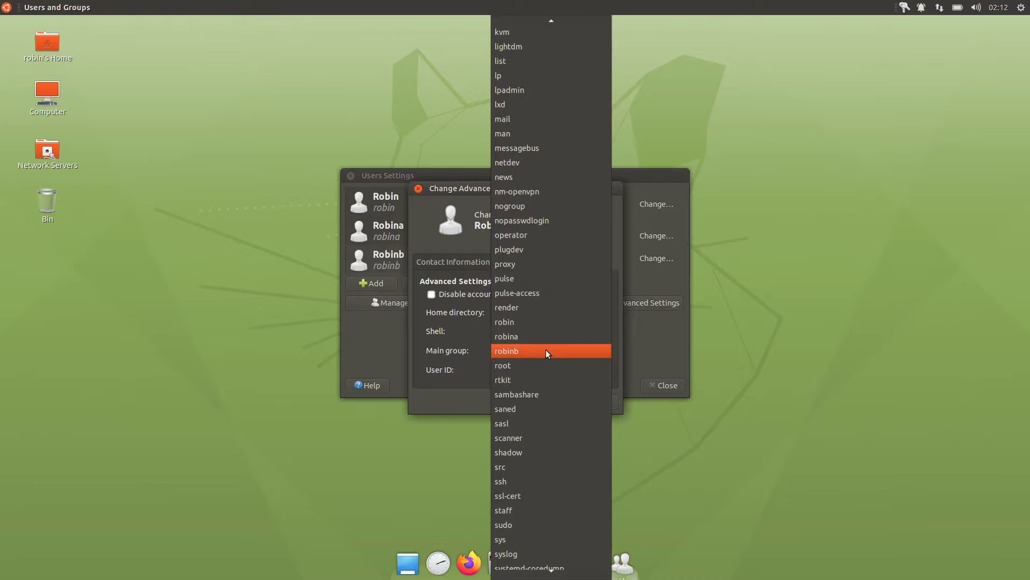
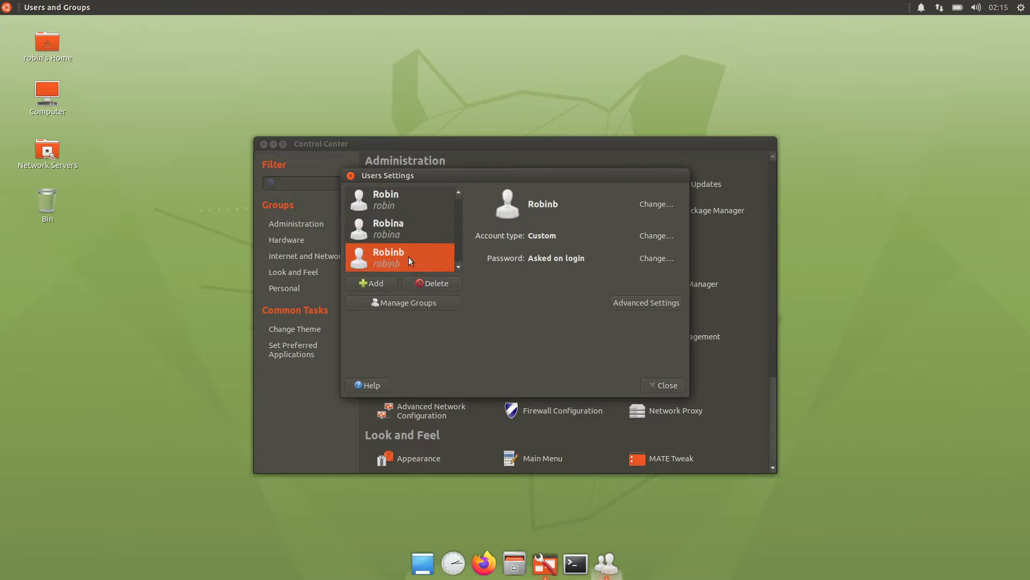
{"action": "left_click", "coordinate": [646, 235]}
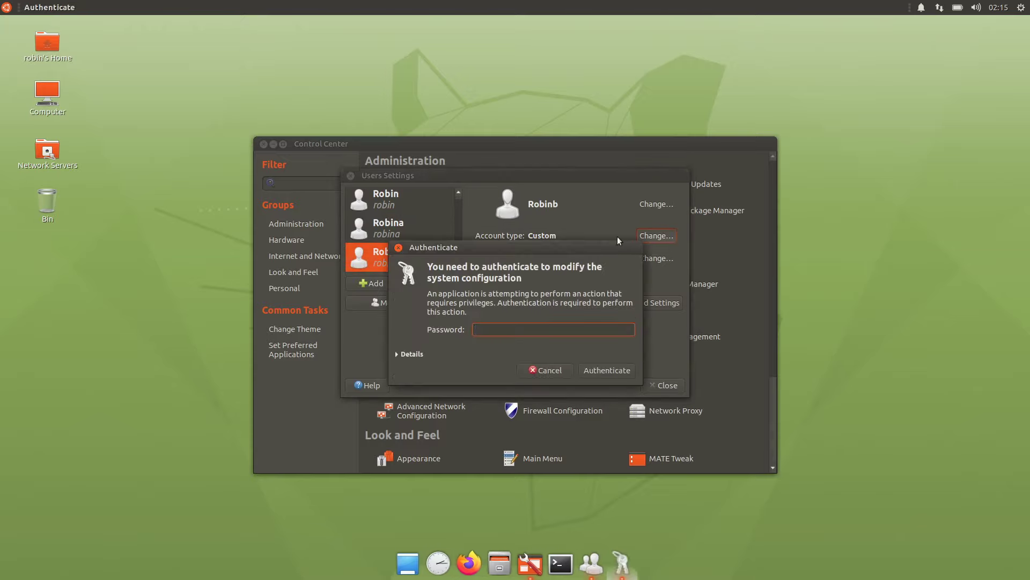
{"action": "type", "text": "****"}
{"action": "key", "text": "Return"}
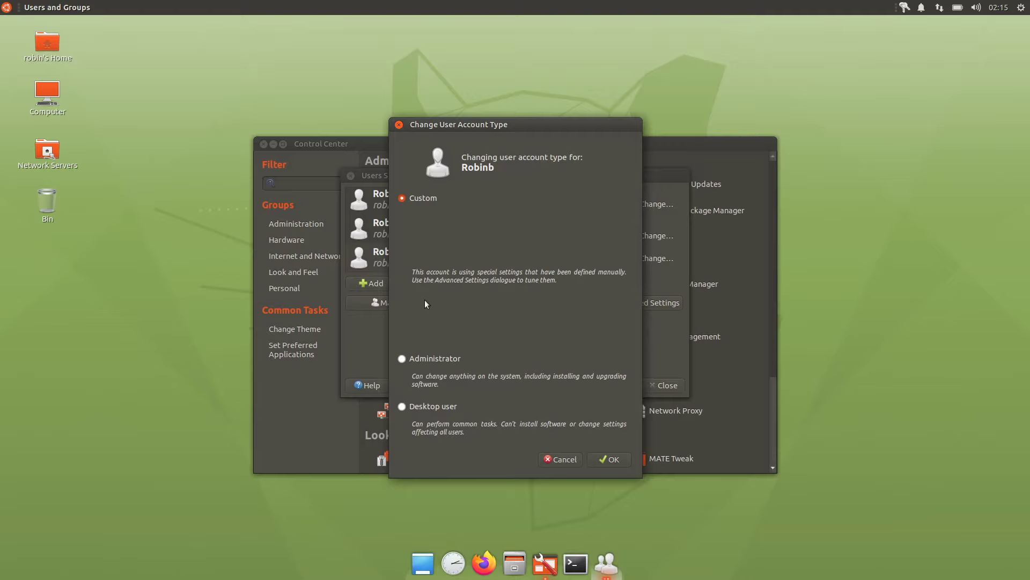
{"action": "left_click", "coordinate": [613, 460]}
{"action": "left_click", "coordinate": [645, 303]}
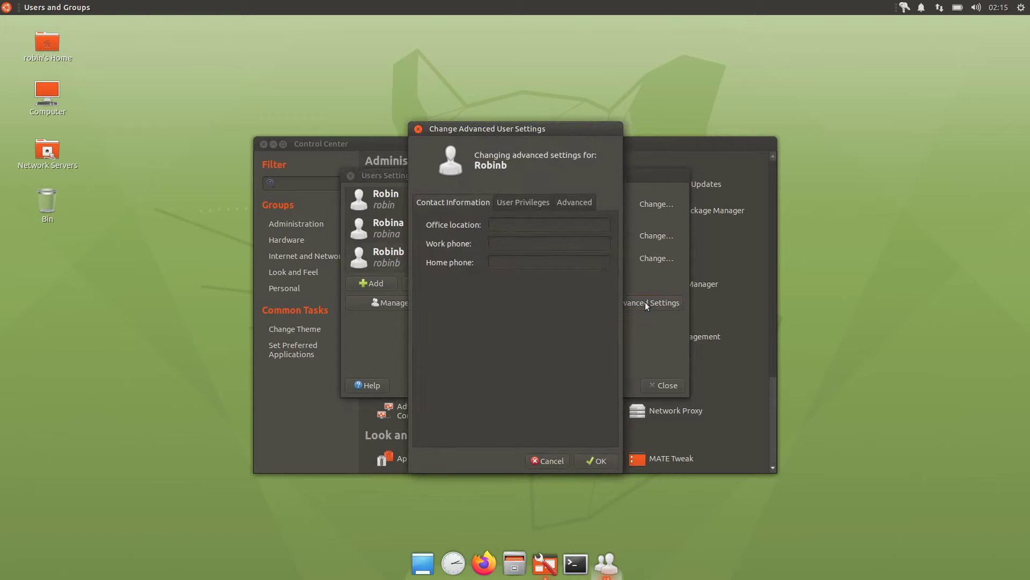
{"action": "left_click", "coordinate": [516, 203]}
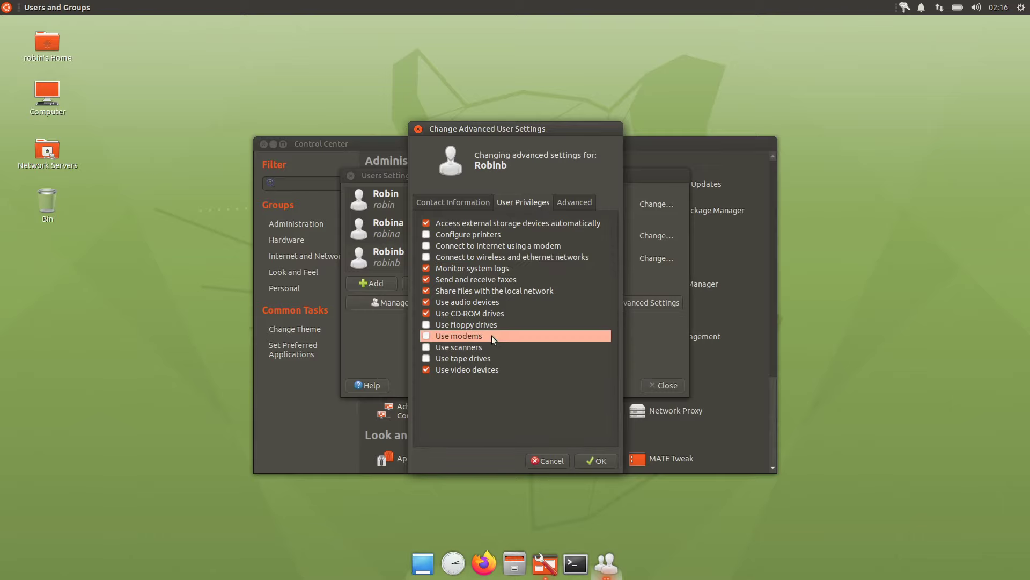
{"action": "left_click", "coordinate": [599, 460]}
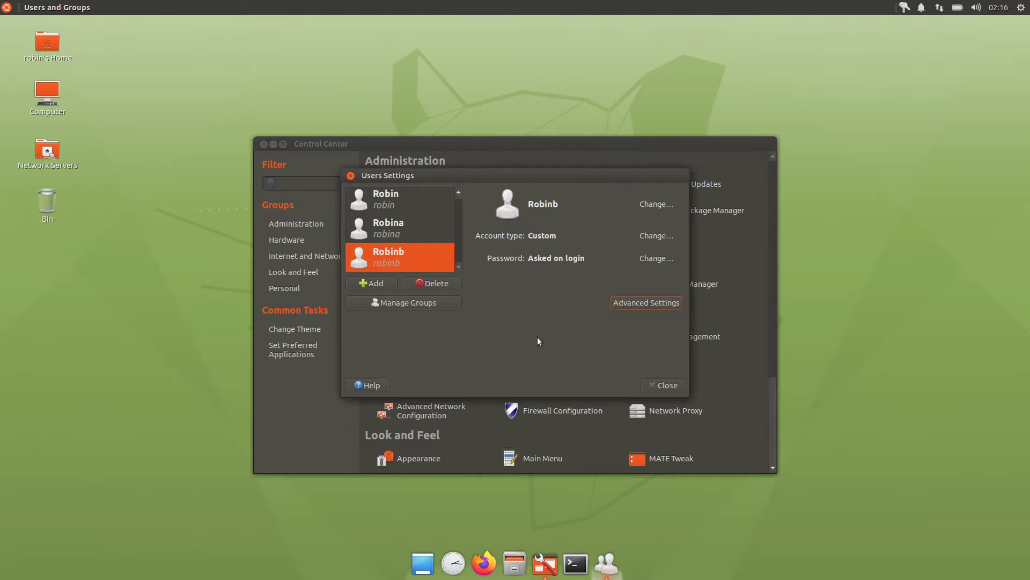
{"action": "left_click", "coordinate": [639, 235]}
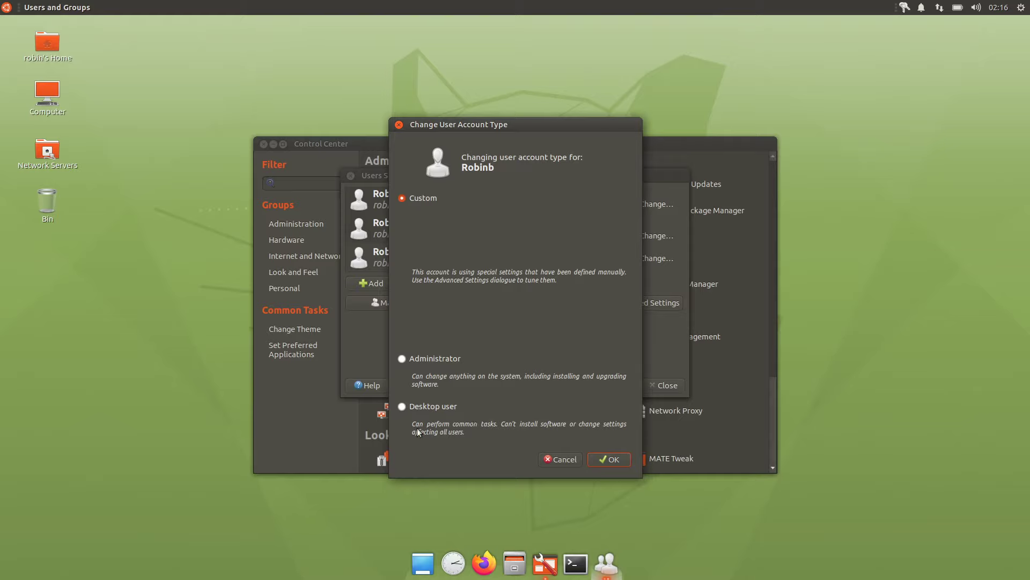
{"action": "left_click", "coordinate": [444, 407]}
{"action": "left_click", "coordinate": [610, 460]}
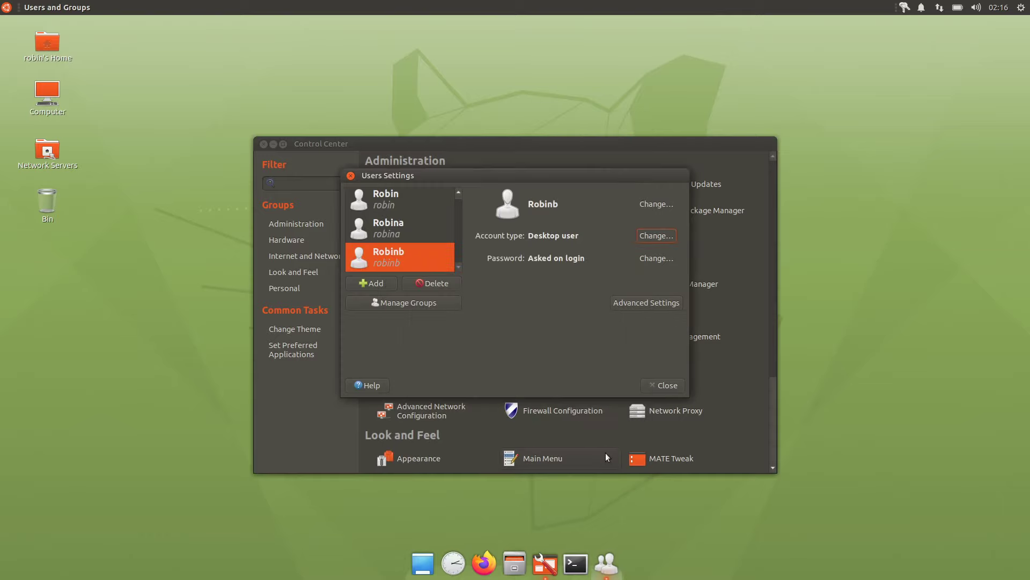
Step: Revoke Robinb's modem Internet access and close the Users Settings window
{"action": "left_click", "coordinate": [646, 302]}
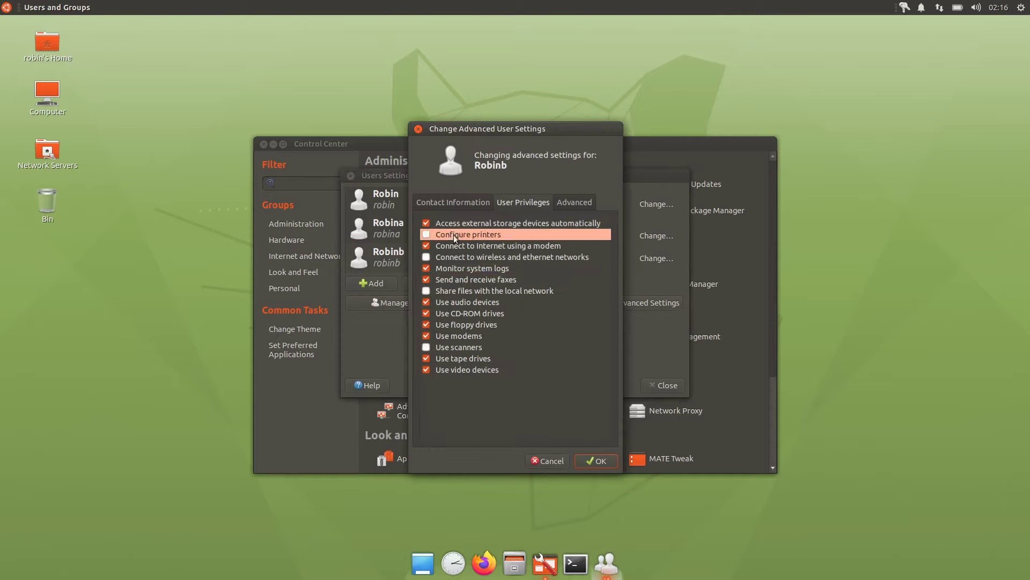
{"action": "left_click", "coordinate": [424, 246]}
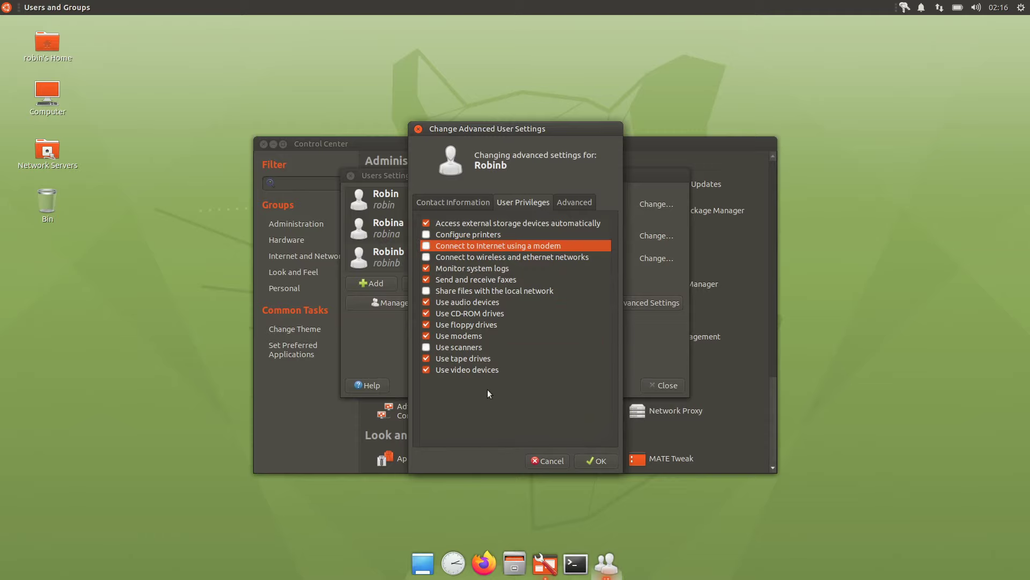
{"action": "left_click", "coordinate": [596, 460]}
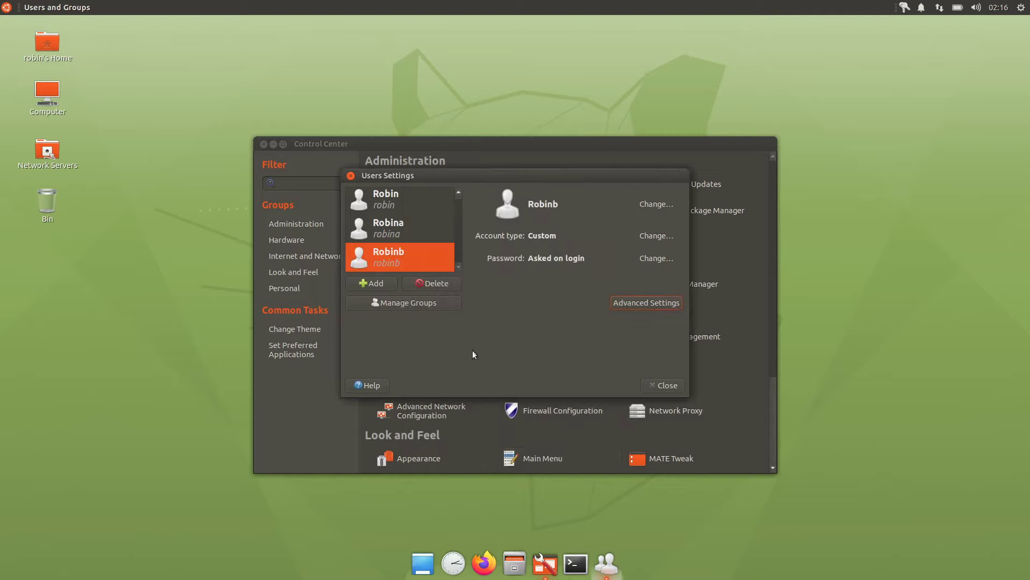
{"action": "left_click", "coordinate": [663, 382]}
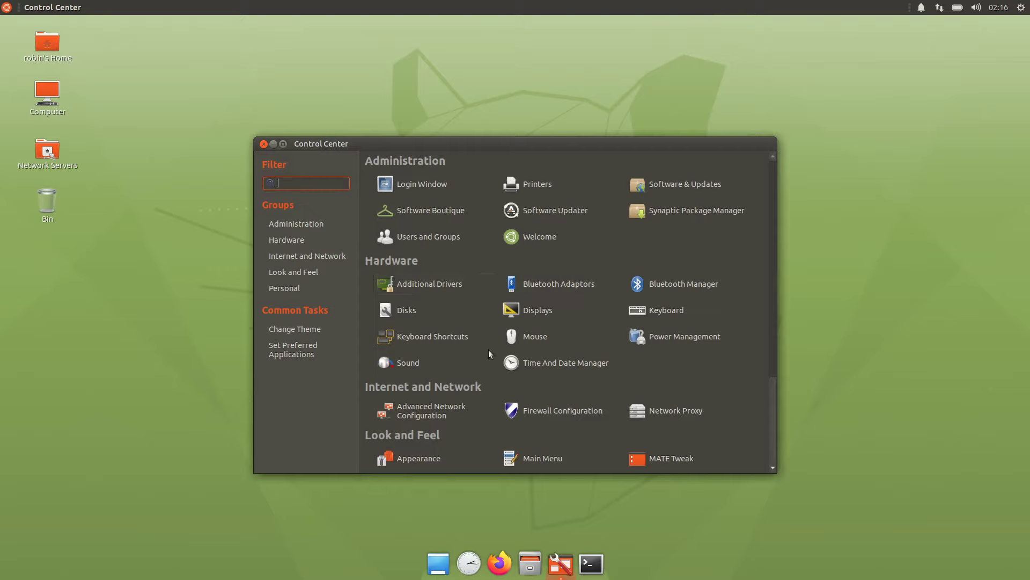
Step: Switch the session to Robinb's login from the top-panel menu
{"action": "left_click", "coordinate": [1021, 9]}
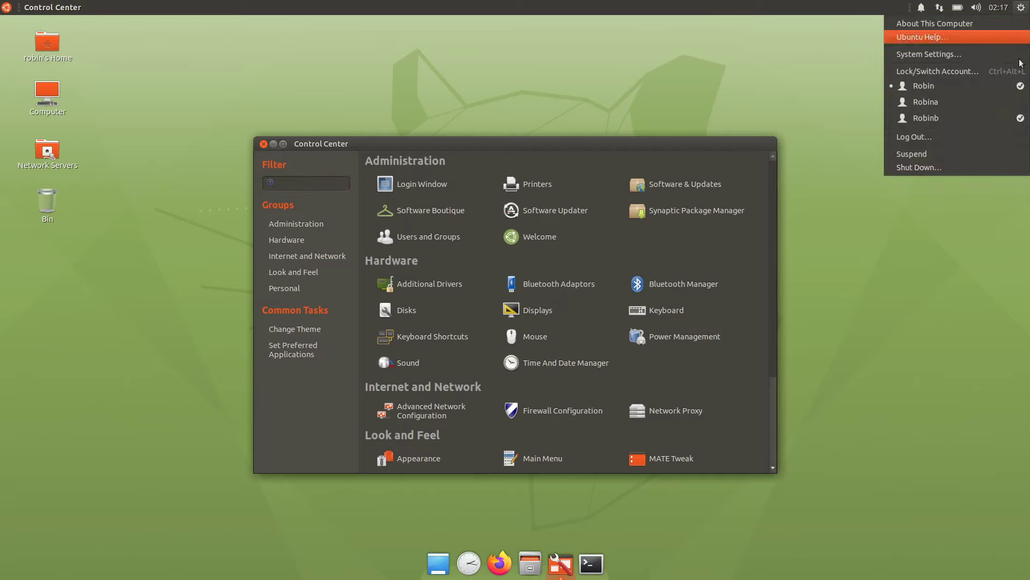
{"action": "left_click", "coordinate": [972, 117]}
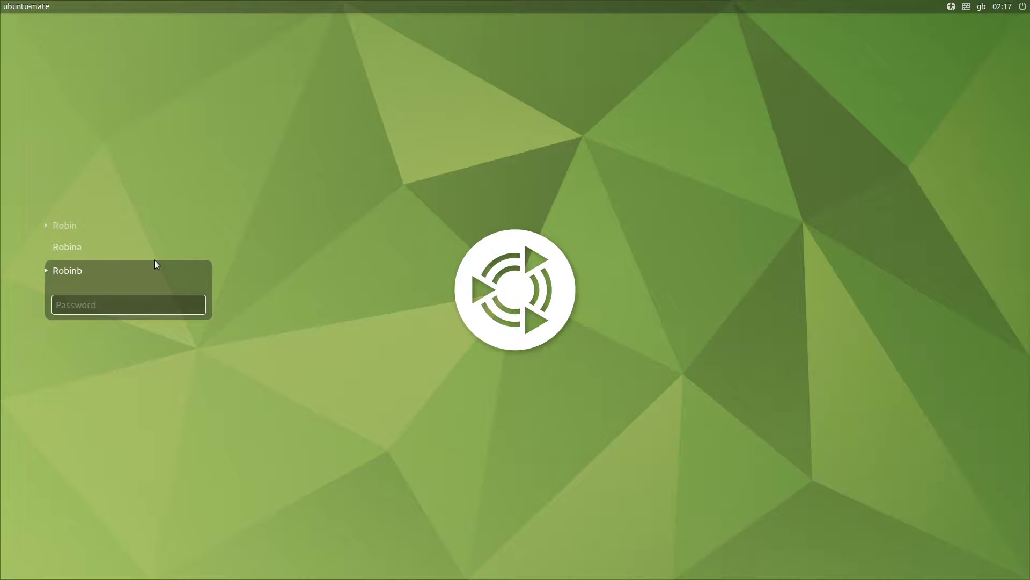
Step: Log in as Robinb with its password and switch to Firefox's Privacy Notice tab
{"action": "type", "text": "••••••"}
{"action": "key", "text": "Return"}
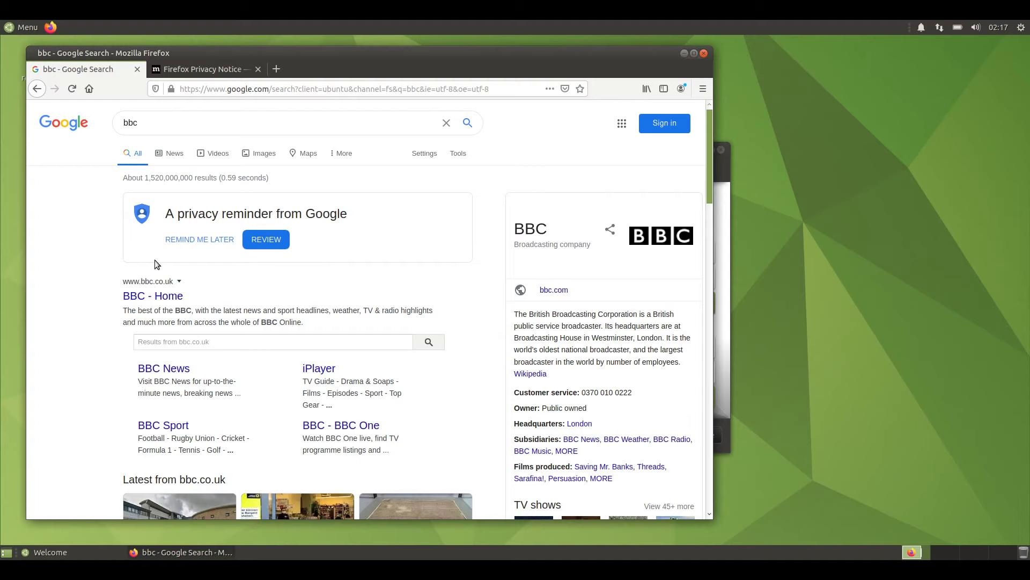
{"action": "left_click", "coordinate": [173, 71]}
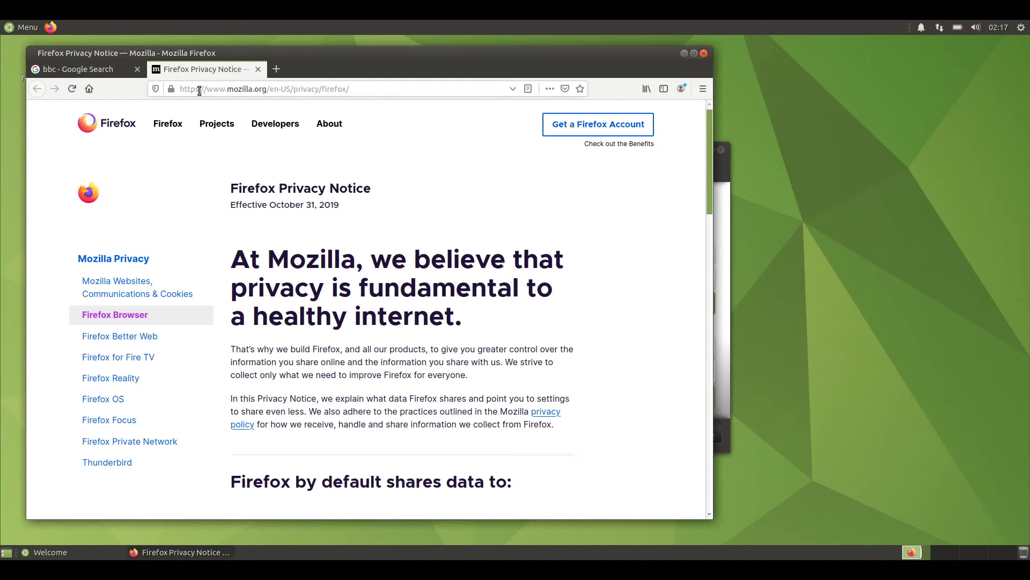
Step: Load google.com in that tab, then quit Firefox
{"action": "left_click", "coordinate": [232, 87]}
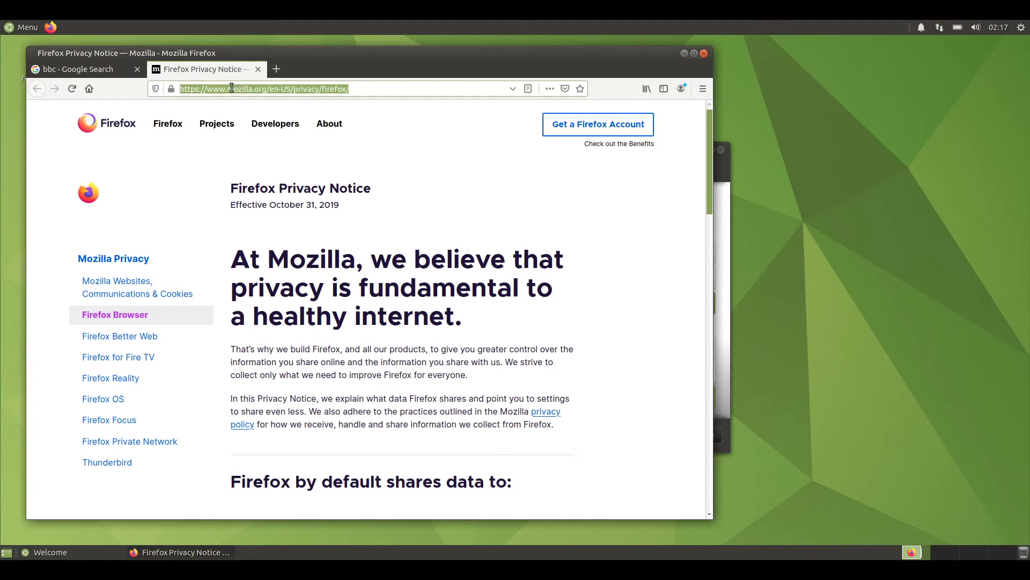
{"action": "type", "text": "google.com/"}
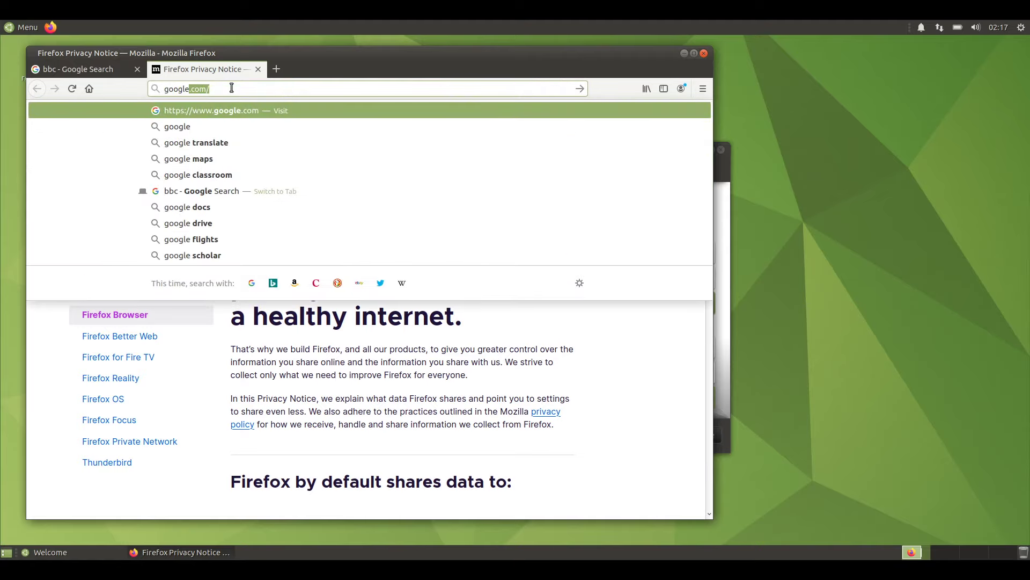
{"action": "key", "text": "Return"}
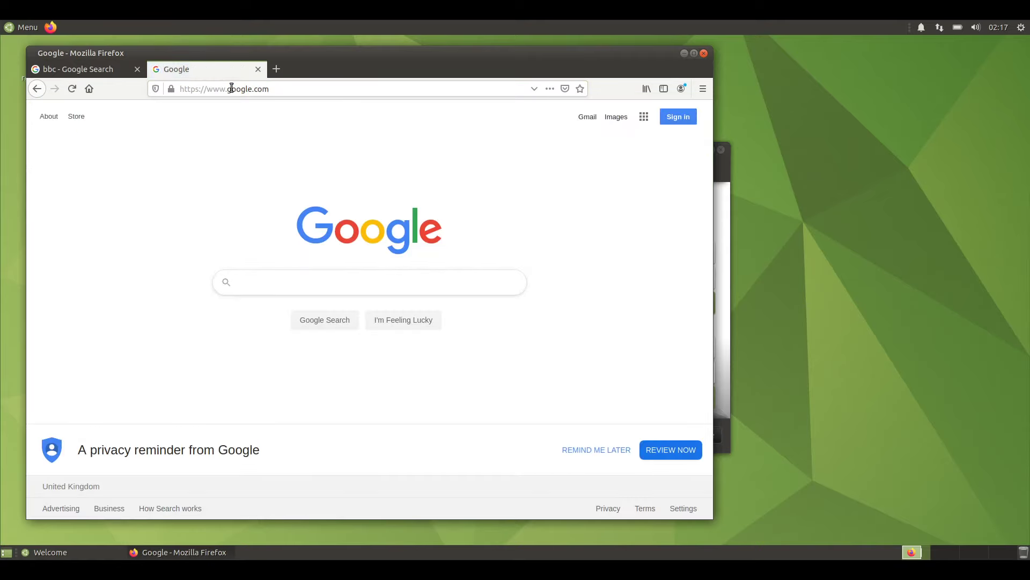
{"action": "left_click", "coordinate": [704, 53]}
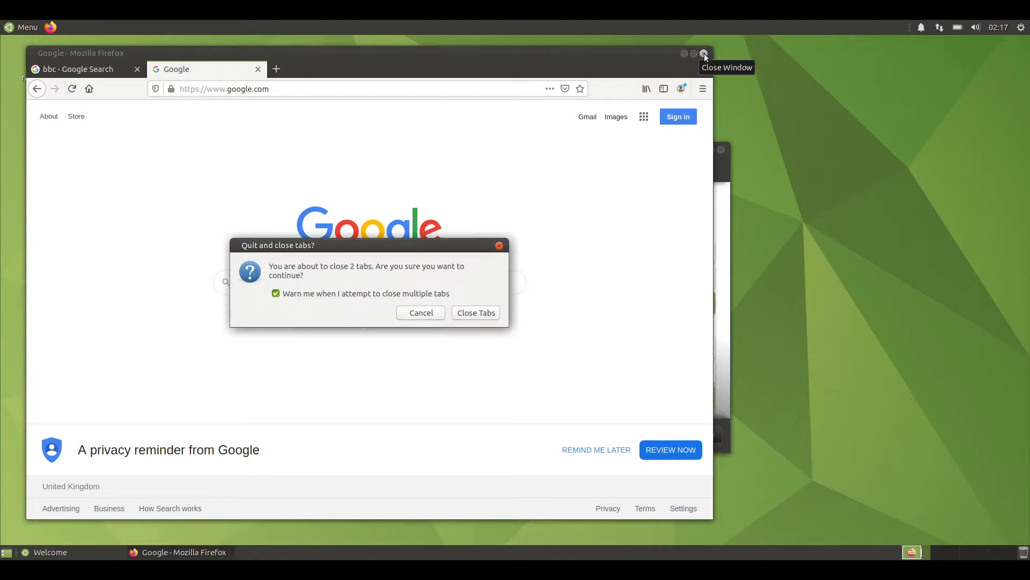
Step: Close Firefox with both tabs and open Sound Preferences from the panel volume menu
{"action": "left_click", "coordinate": [469, 313]}
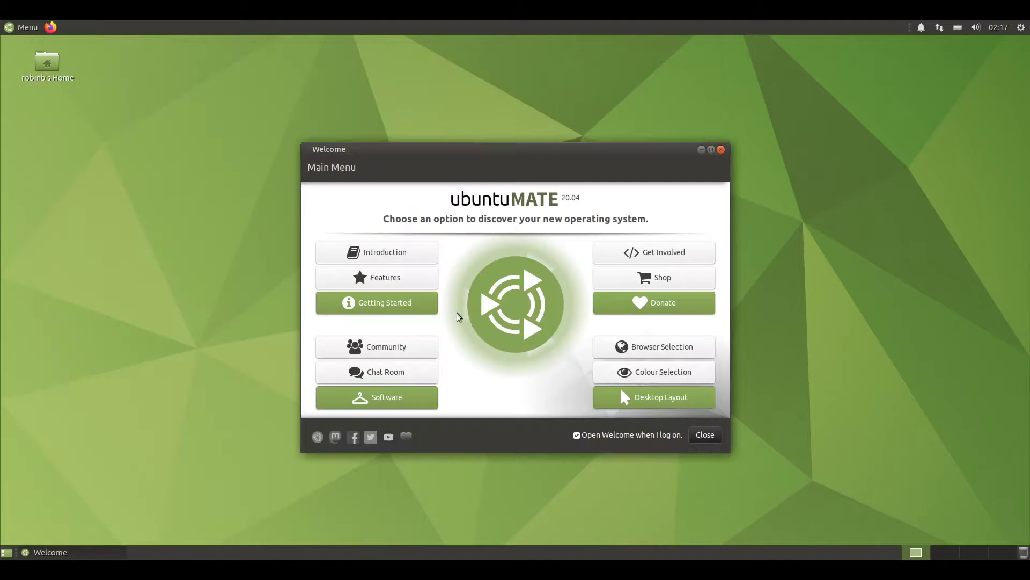
{"action": "left_click", "coordinate": [977, 28]}
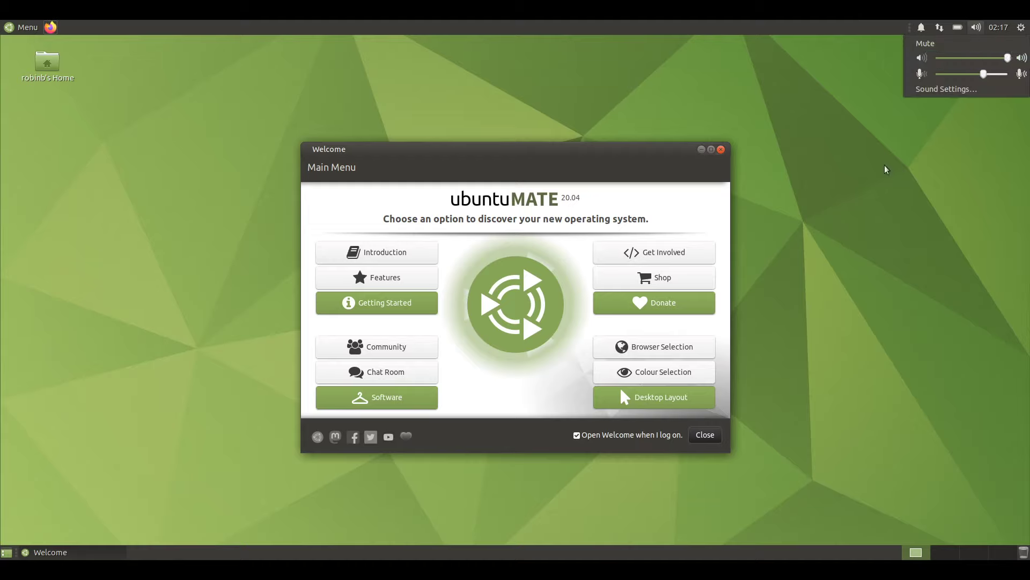
{"action": "left_click", "coordinate": [704, 214]}
{"action": "left_click", "coordinate": [976, 28]}
{"action": "left_click", "coordinate": [953, 90]}
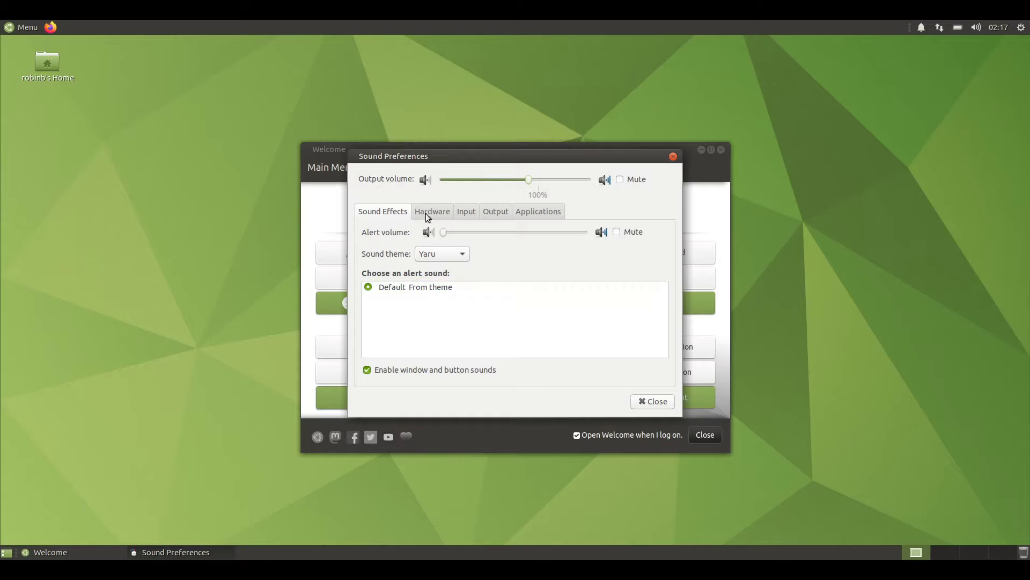
Step: Select the Default alert sound and browse sound themes, Hardware, Input and Output settings
{"action": "left_click", "coordinate": [414, 287]}
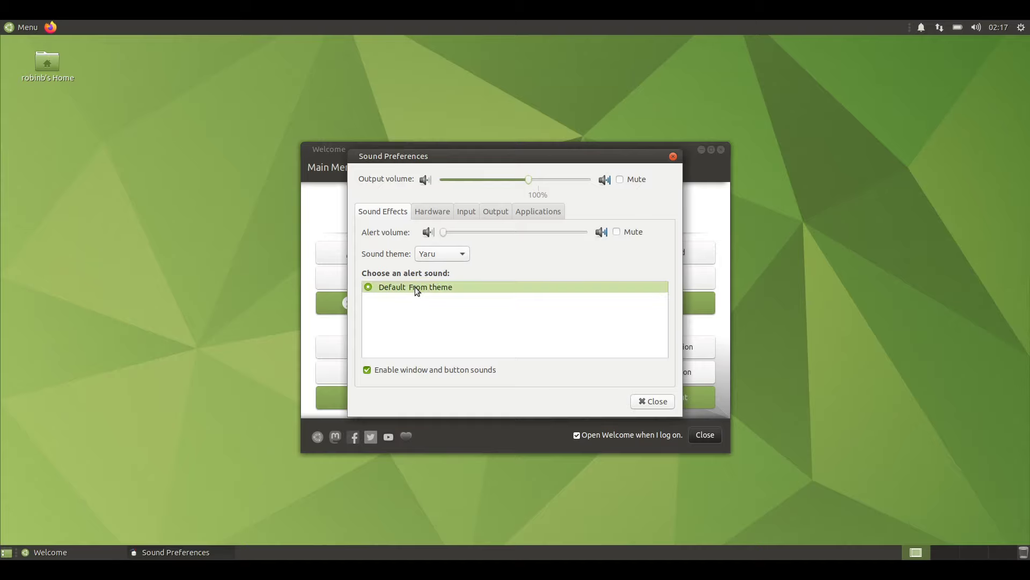
{"action": "left_click", "coordinate": [437, 255]}
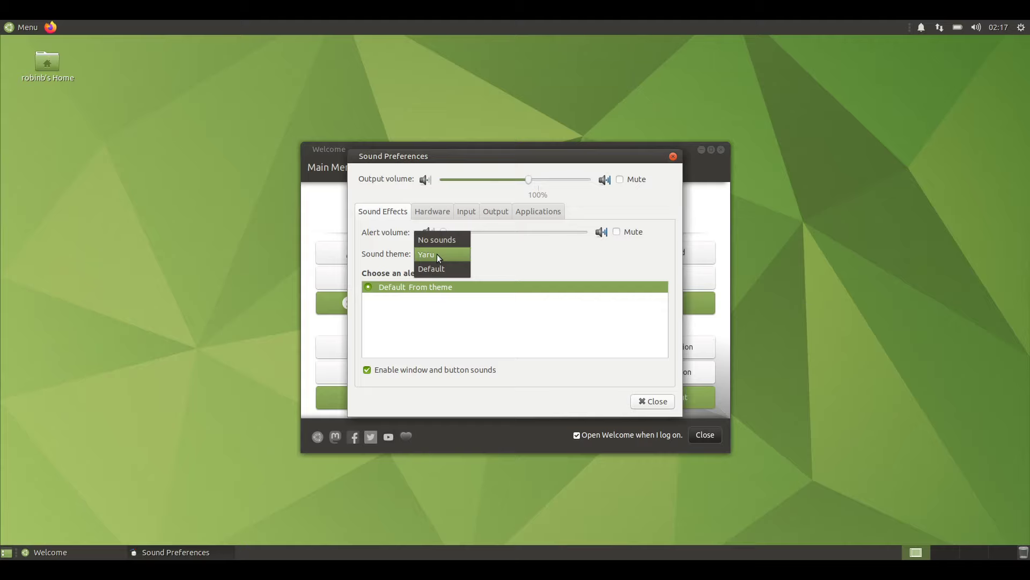
{"action": "left_click", "coordinate": [432, 214]}
{"action": "left_click", "coordinate": [466, 213]}
{"action": "left_click", "coordinate": [493, 214]}
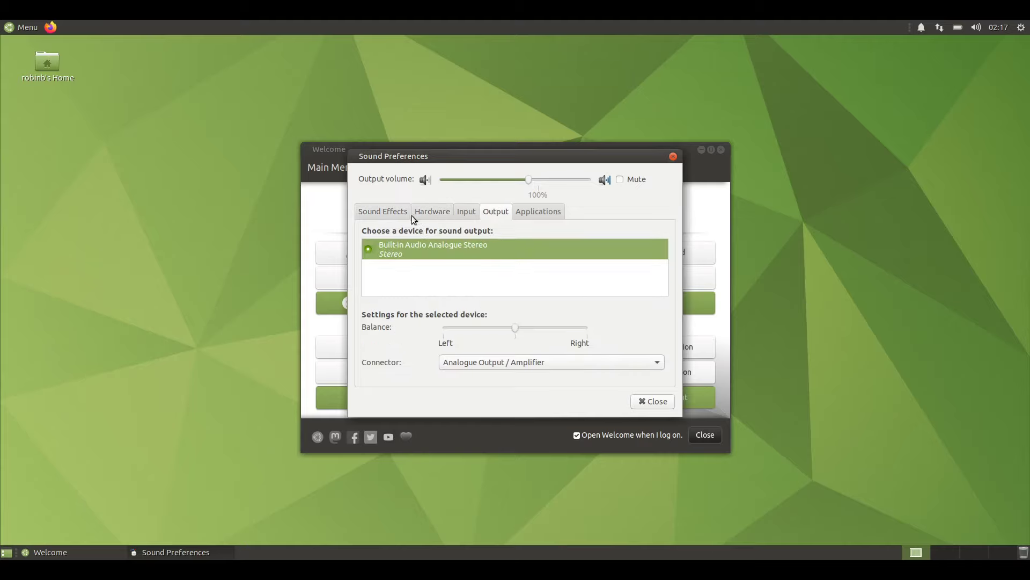
{"action": "left_click", "coordinate": [398, 216]}
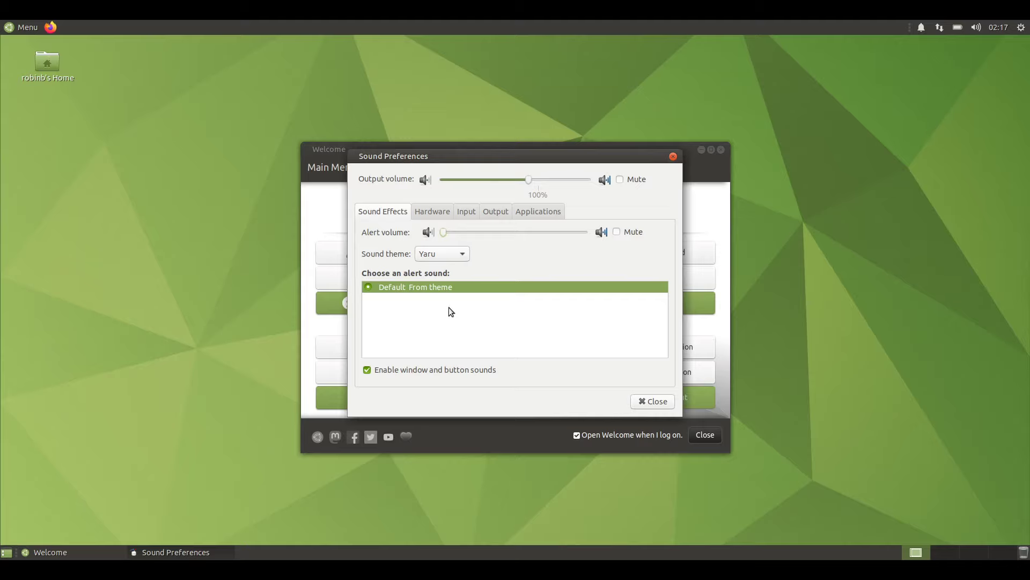
Step: Review output and applications, pick Monitor as input, then restore built-in analogue stereo
{"action": "left_click", "coordinate": [464, 213]}
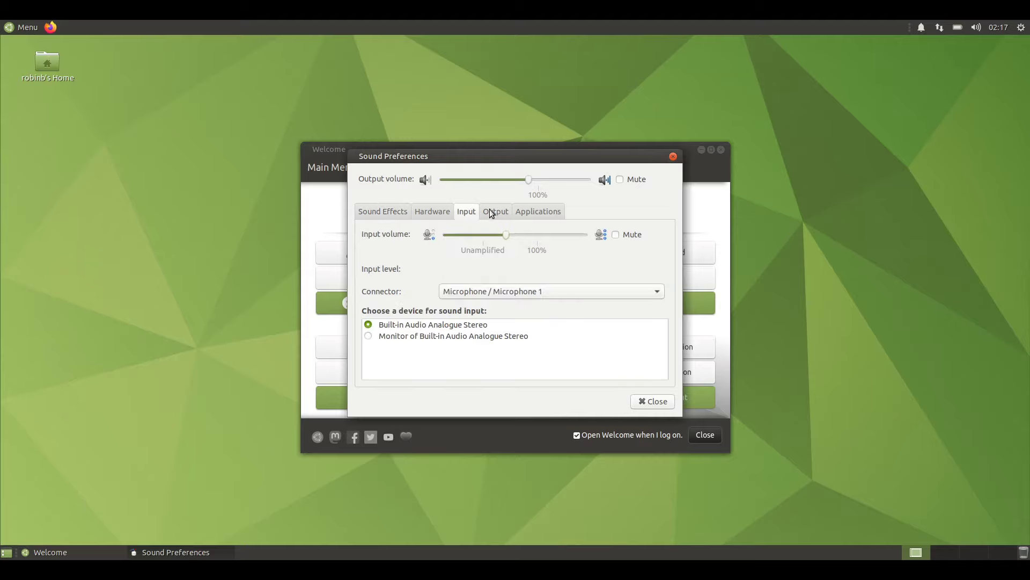
{"action": "left_click", "coordinate": [497, 214]}
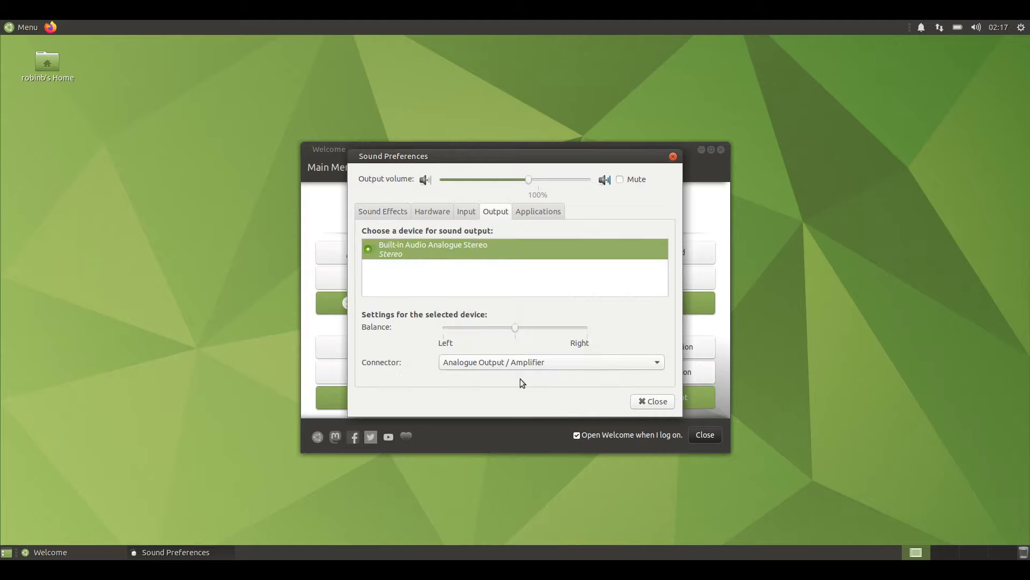
{"action": "left_click", "coordinate": [541, 215]}
{"action": "left_click", "coordinate": [465, 215]}
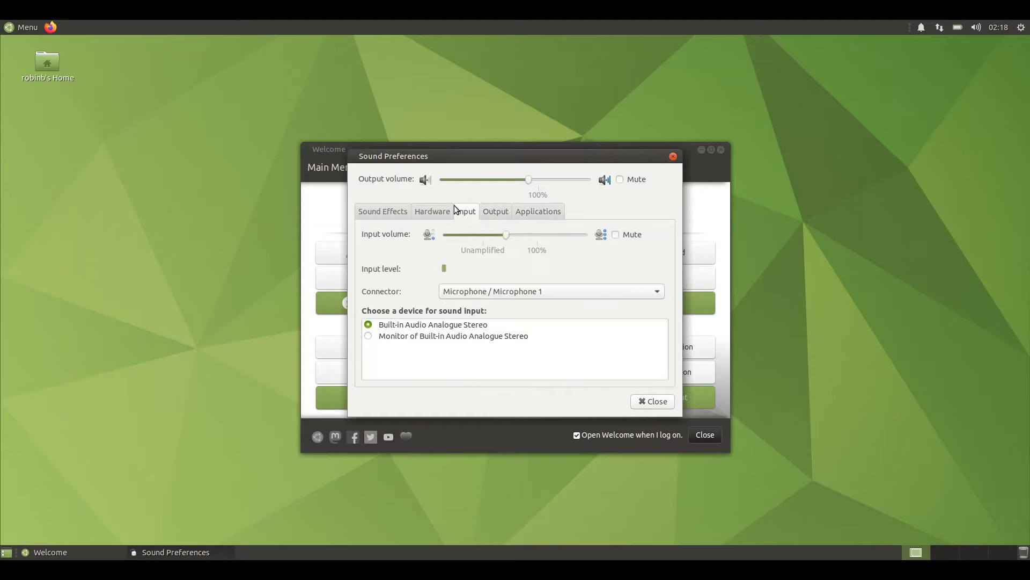
{"action": "left_click", "coordinate": [451, 336]}
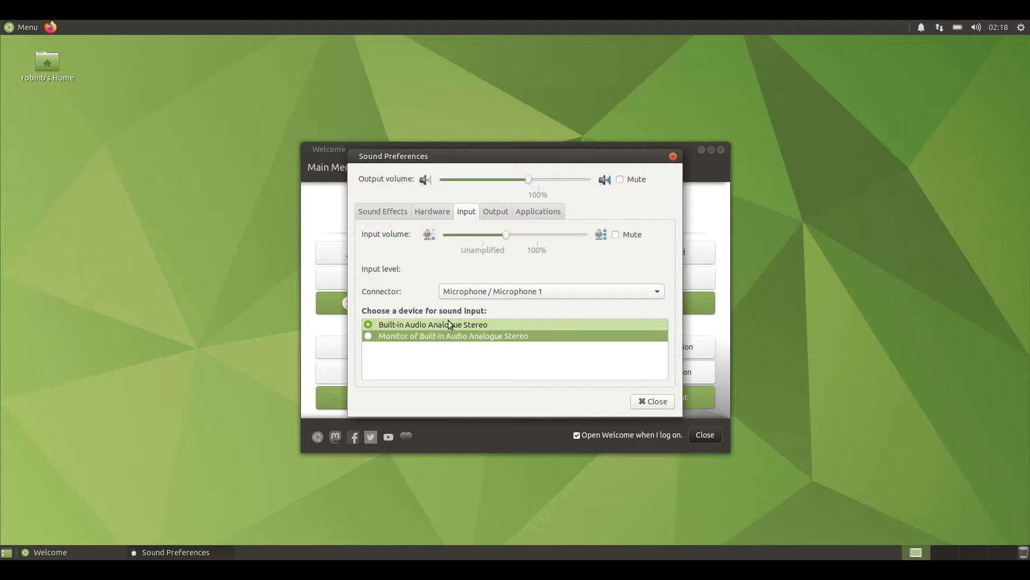
{"action": "left_click", "coordinate": [446, 324]}
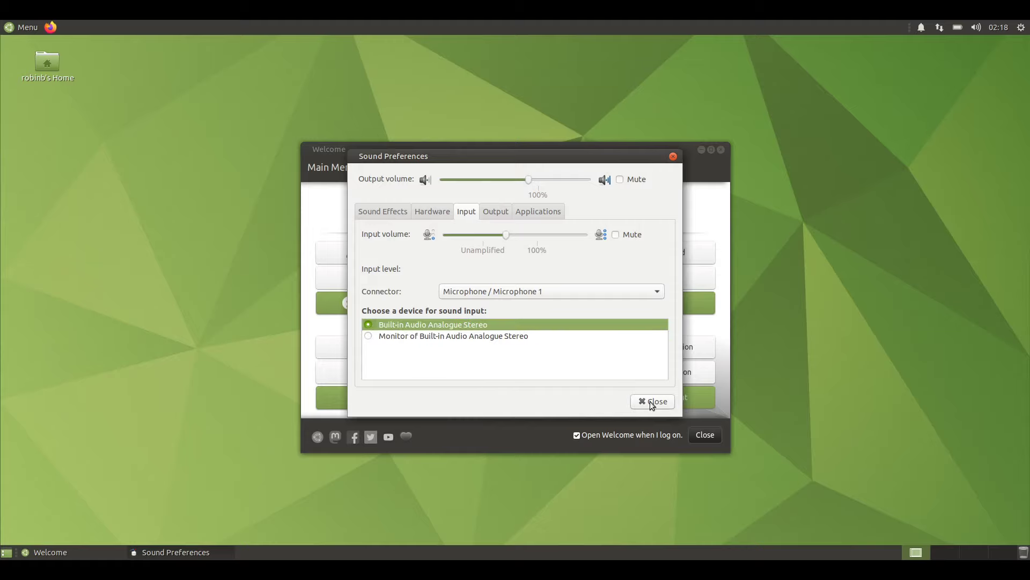
{"action": "left_click", "coordinate": [424, 212]}
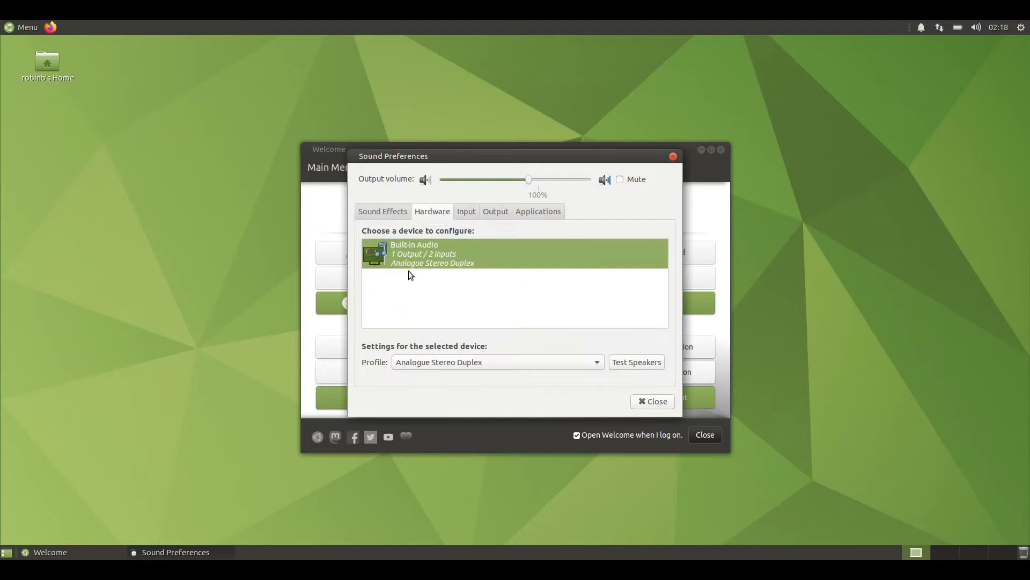
Step: Test the front right and front left speakers, then close Sound Preferences
{"action": "left_click", "coordinate": [619, 361]}
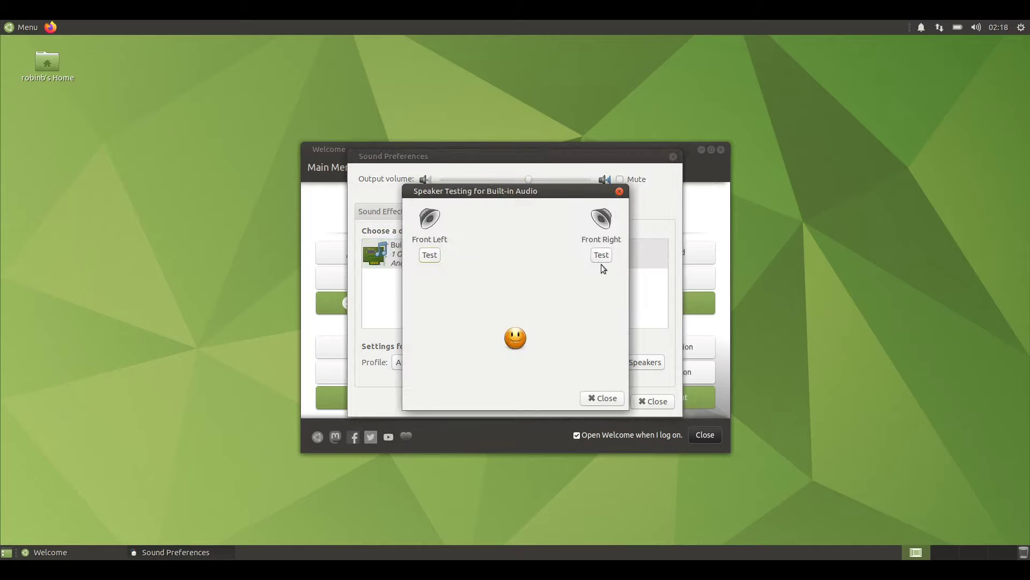
{"action": "left_click", "coordinate": [599, 256]}
{"action": "left_click", "coordinate": [430, 256]}
{"action": "left_click", "coordinate": [607, 402]}
{"action": "left_click", "coordinate": [655, 404]}
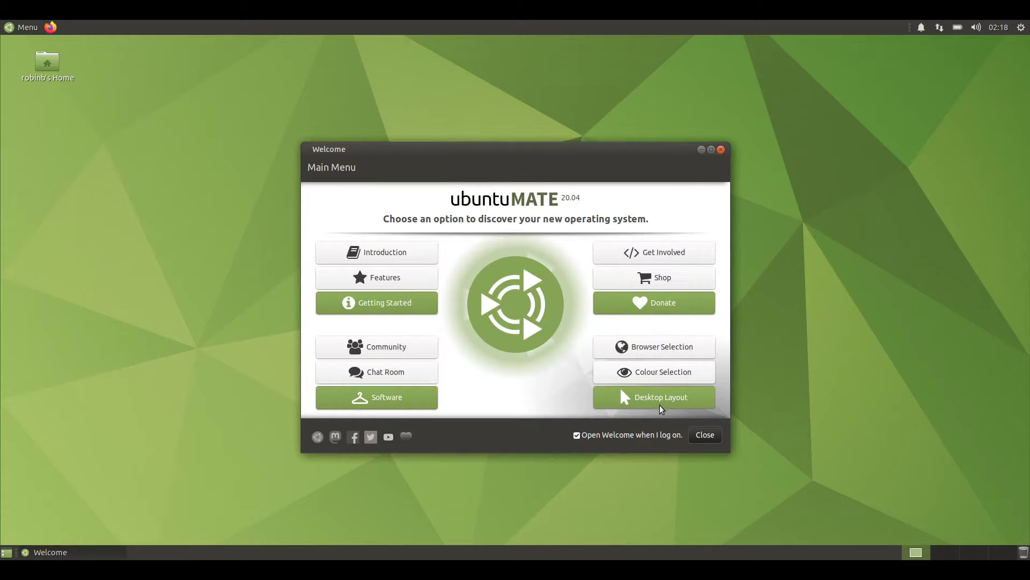
Step: Glance at the quick volume controls and close the Welcome window
{"action": "left_click", "coordinate": [980, 32]}
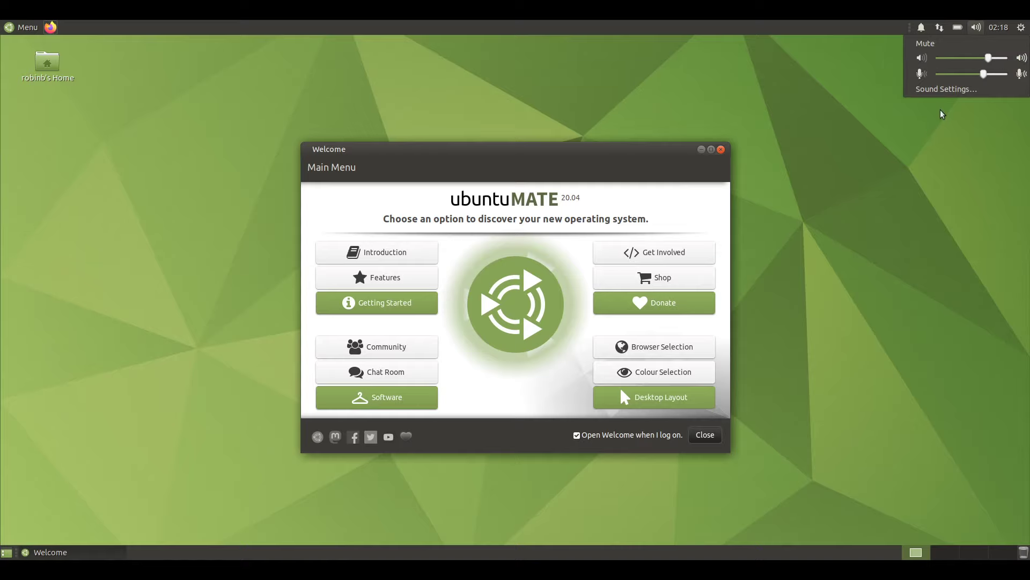
{"action": "left_click", "coordinate": [824, 248]}
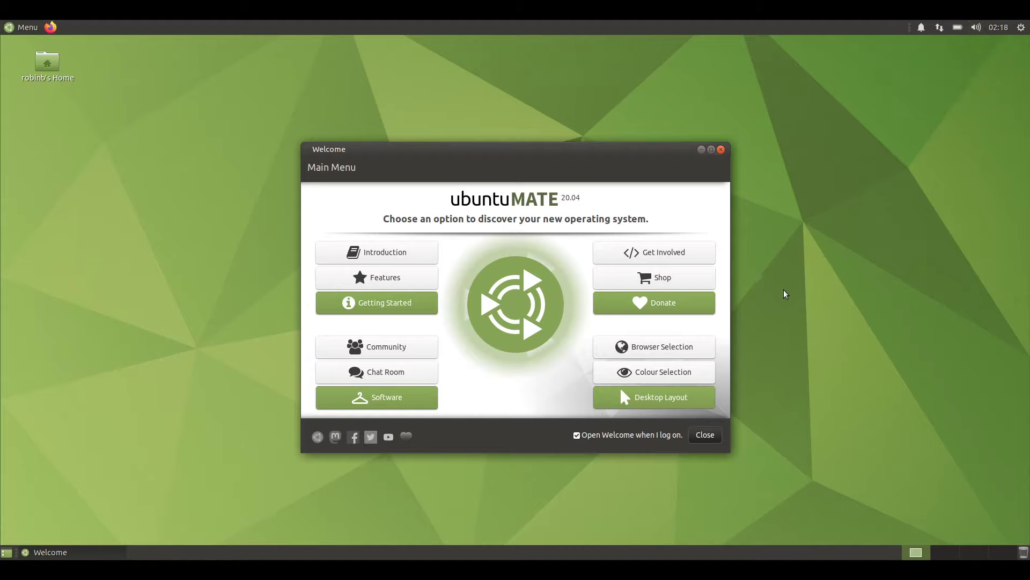
{"action": "left_click", "coordinate": [708, 435]}
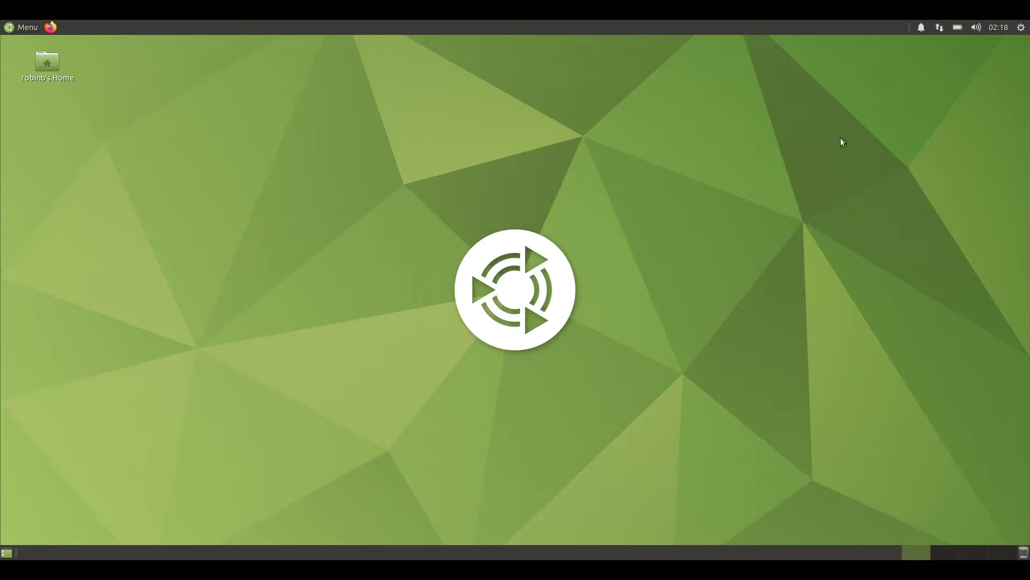
Step: Launch Firefox, load google.com, then close the browser
{"action": "left_click", "coordinate": [51, 26]}
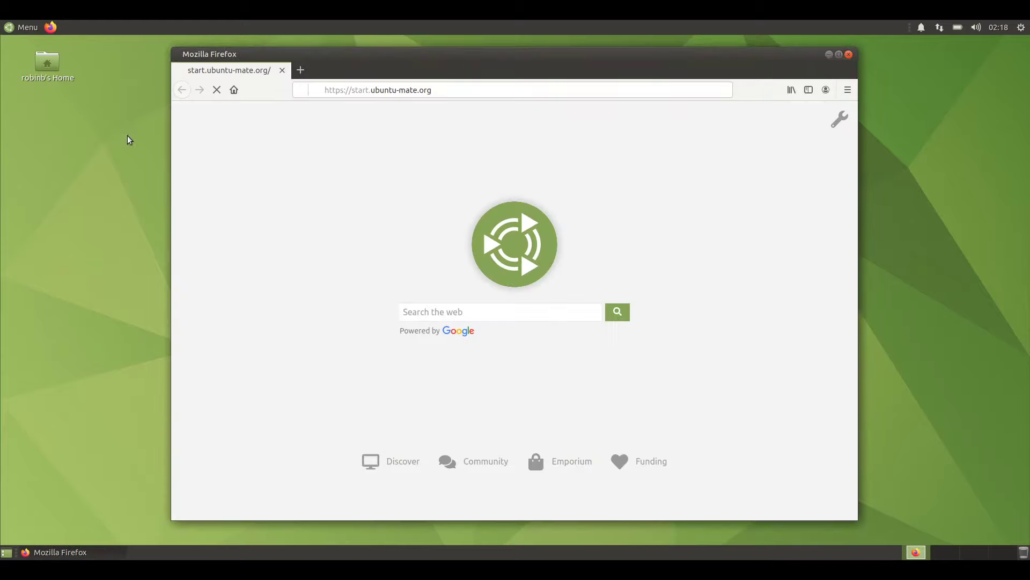
{"action": "left_click", "coordinate": [440, 89]}
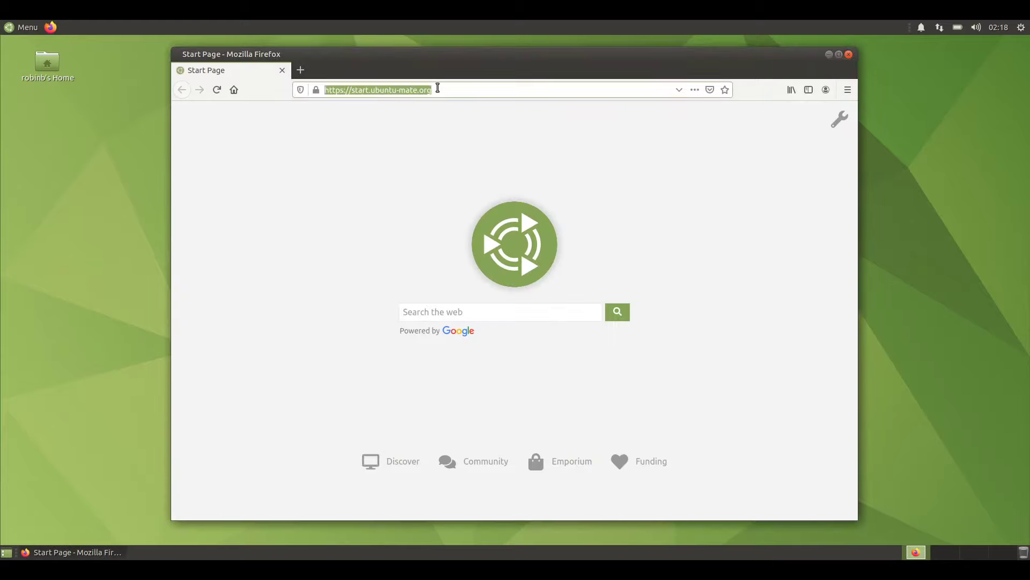
{"action": "type", "text": "google.com/"}
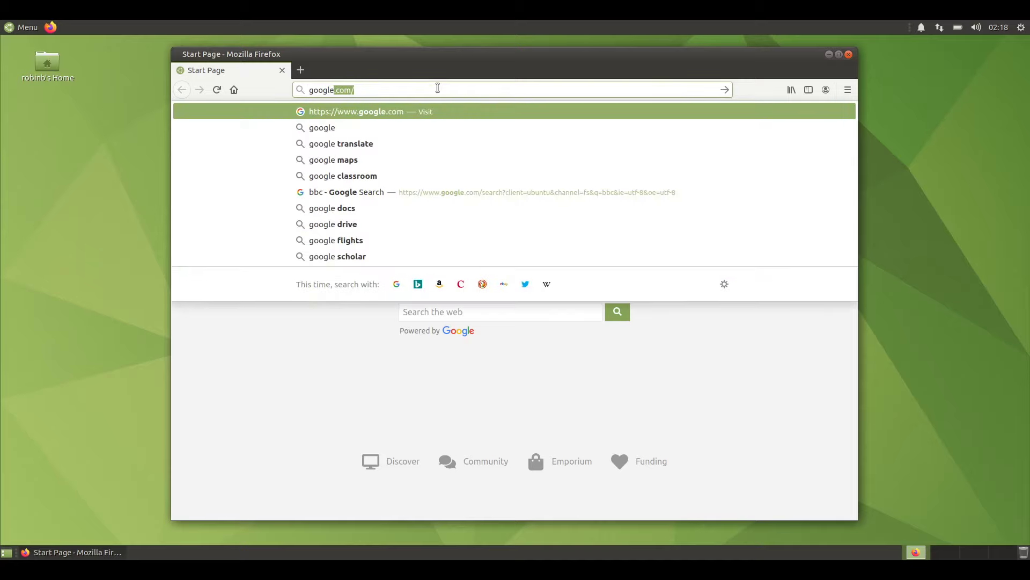
{"action": "key", "text": "Return"}
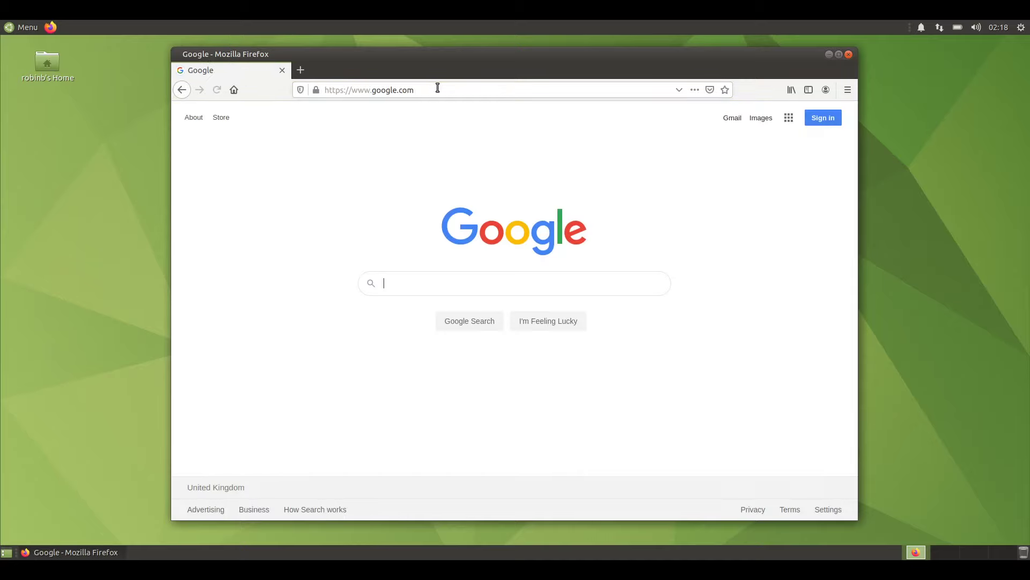
{"action": "left_click", "coordinate": [849, 53]}
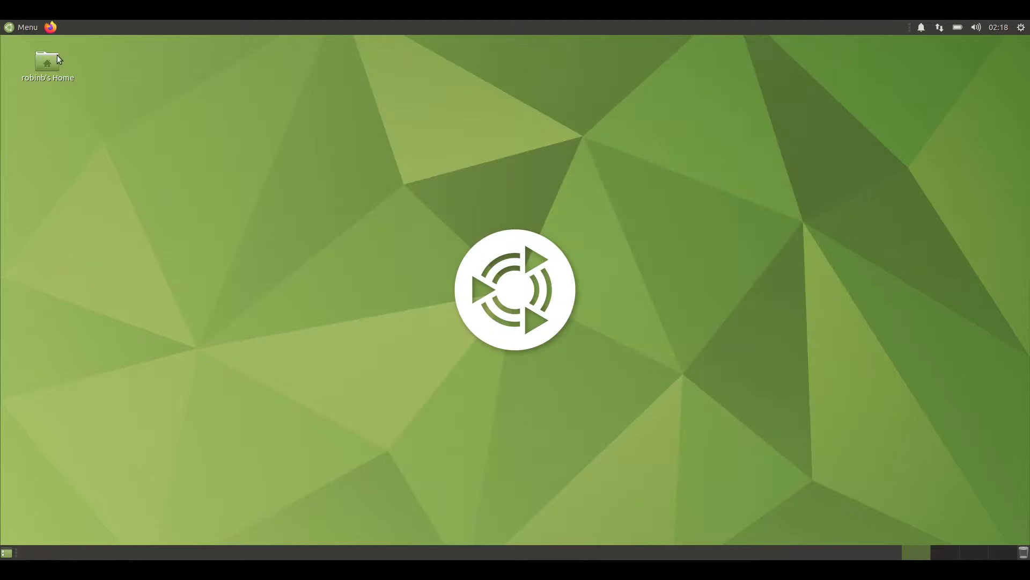
Step: Open Control Center from the main menu and launch Software Boutique from Administration
{"action": "left_click", "coordinate": [15, 33]}
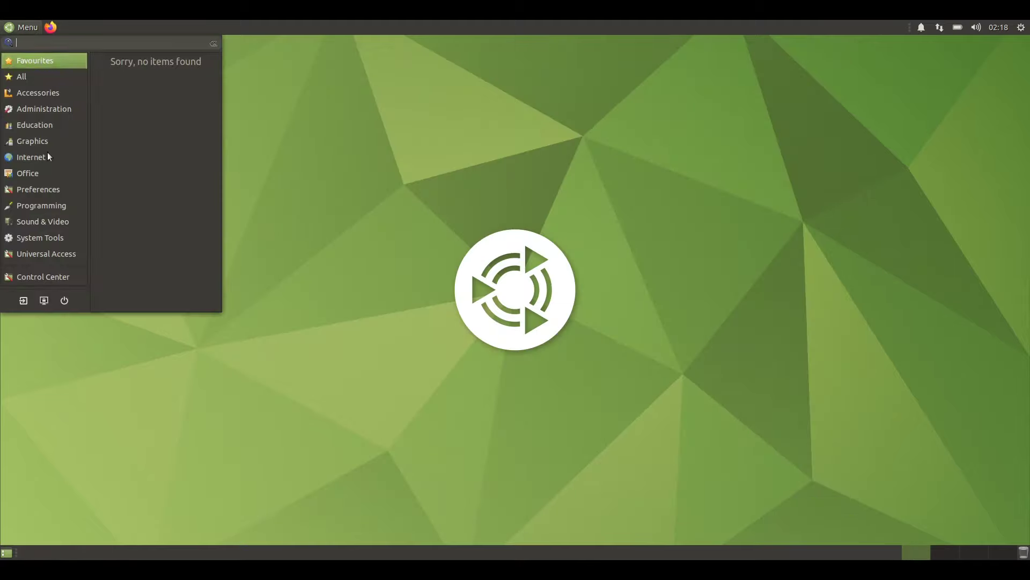
{"action": "mouse_move", "coordinate": [49, 245]}
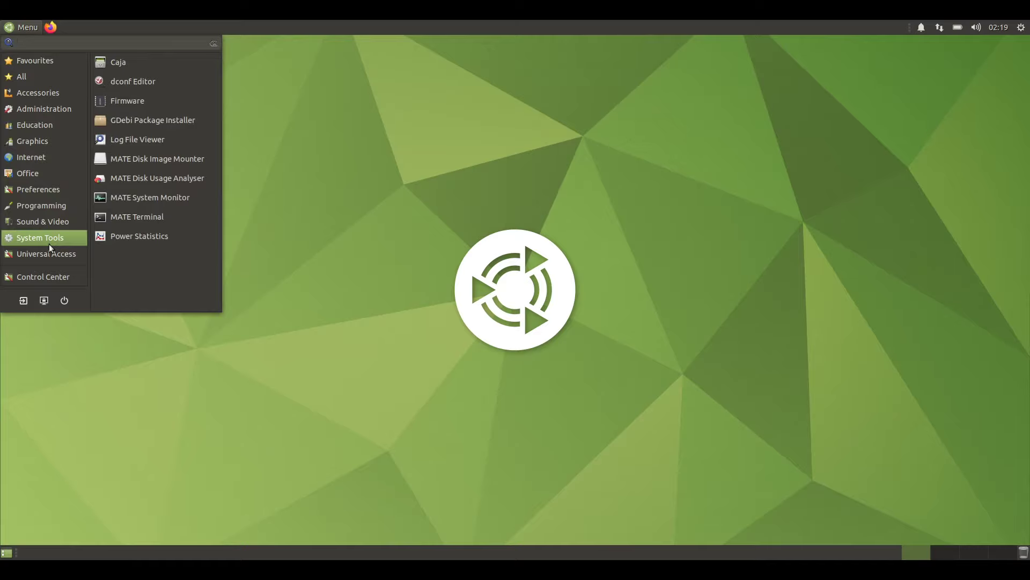
{"action": "mouse_move", "coordinate": [46, 227]}
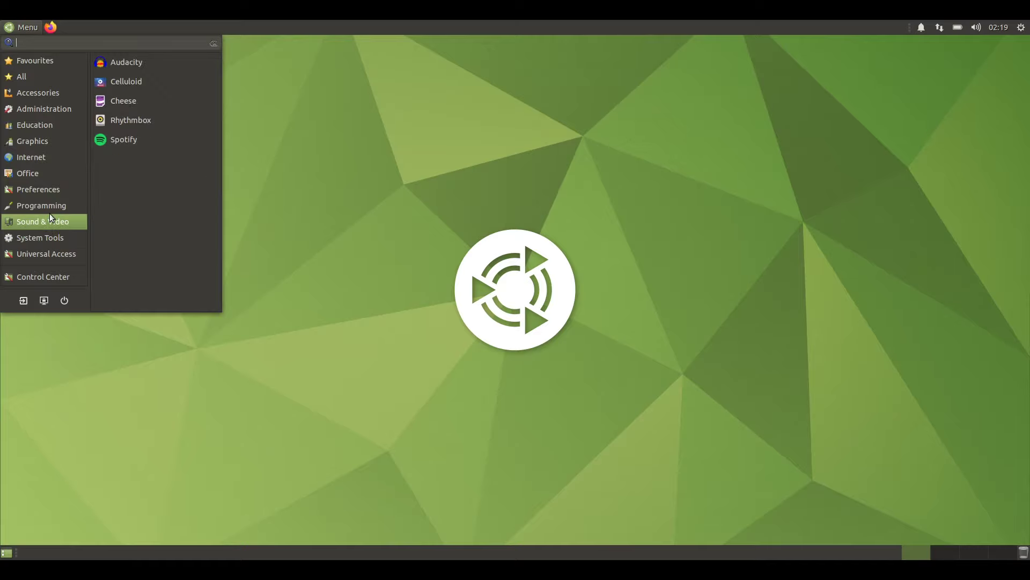
{"action": "left_click", "coordinate": [58, 277]}
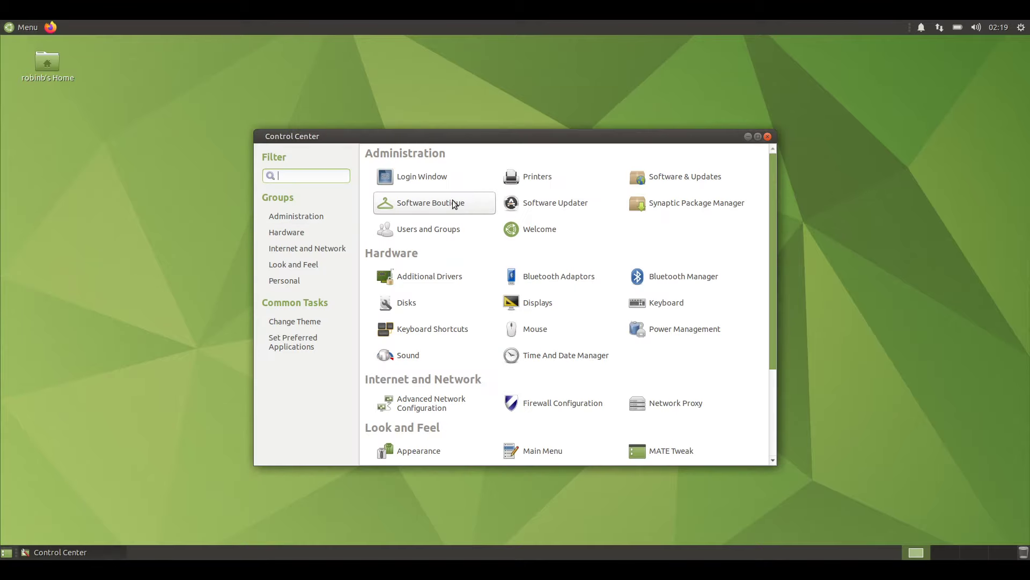
{"action": "left_click", "coordinate": [452, 204]}
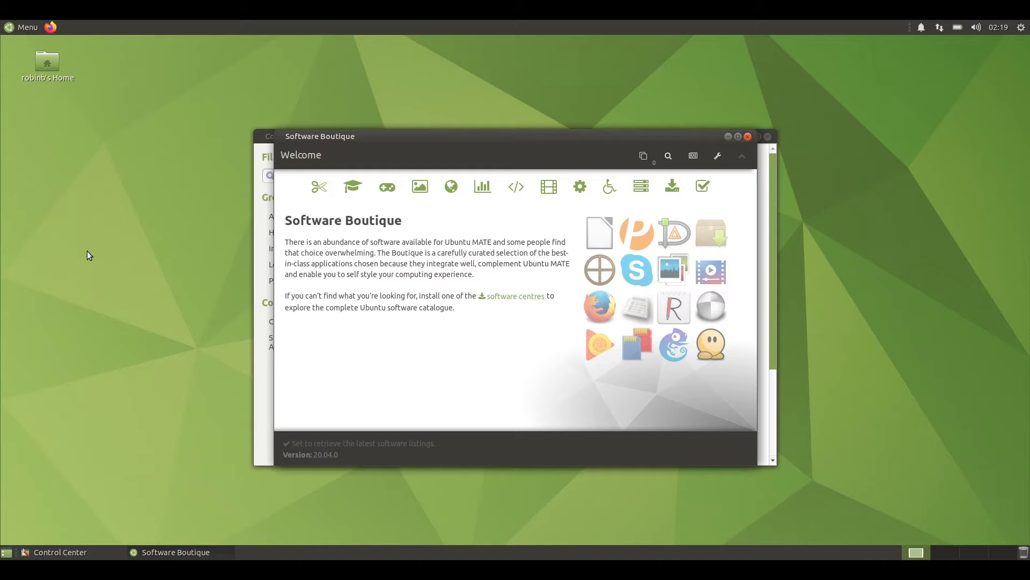
Step: Set the display to 1920x1080 with xrandr -s 1920x1080 in a terminal, then exit
{"action": "key", "text": "ctrl+alt+t"}
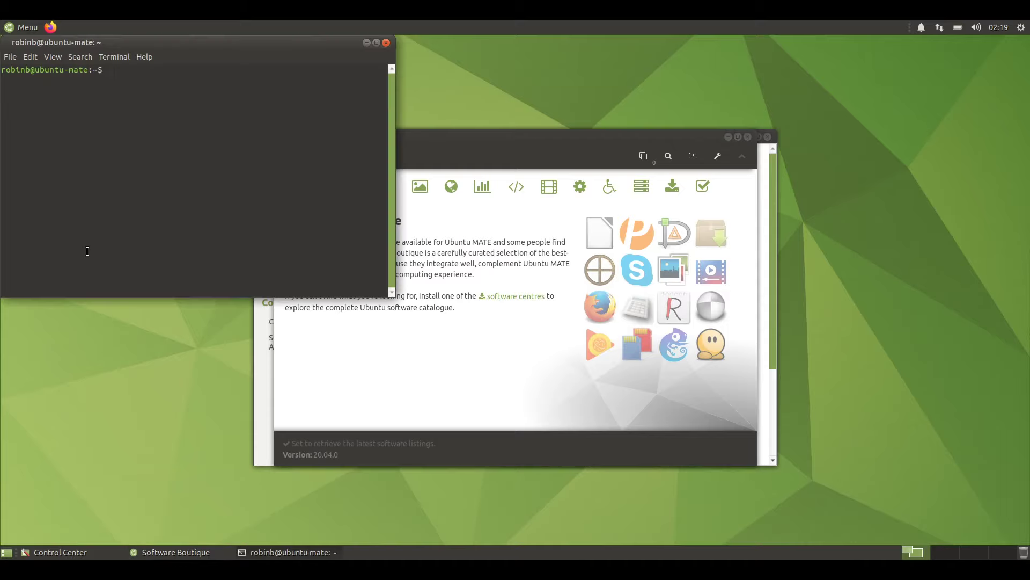
{"action": "type", "text": "xrandr -s 1920x1080"}
{"action": "key", "text": "Return"}
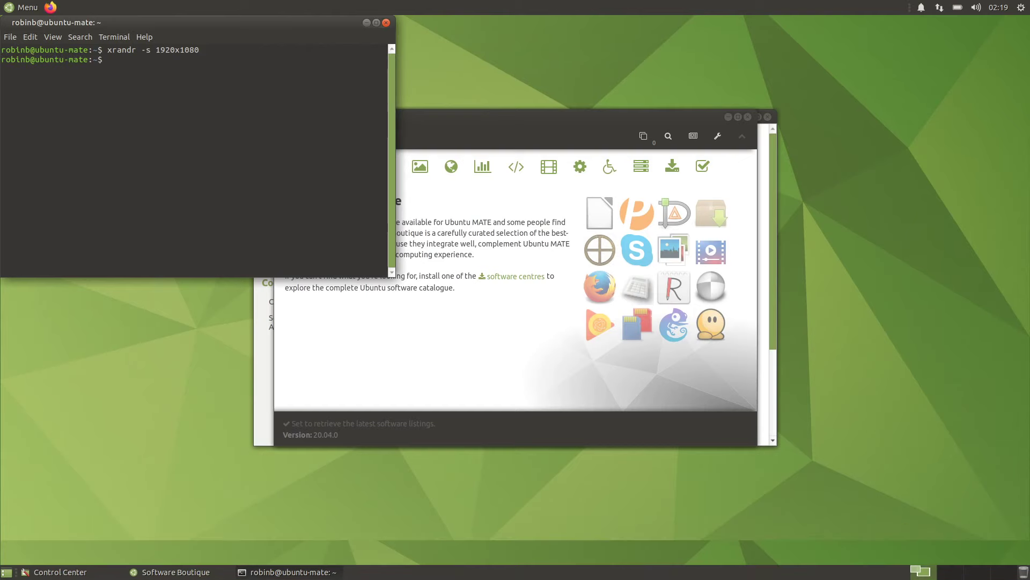
{"action": "type", "text": "exit"}
{"action": "key", "text": "Return"}
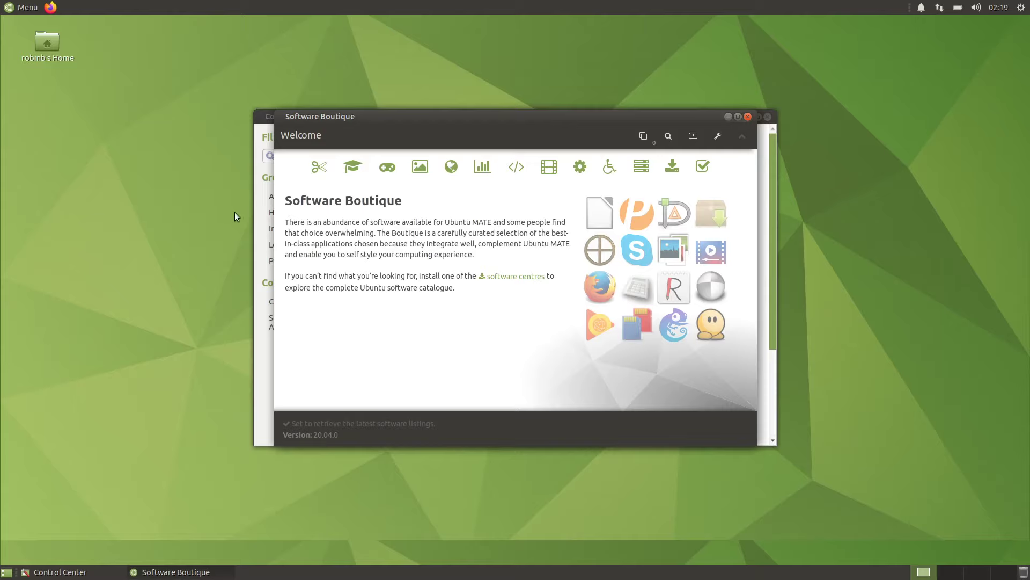
Step: Queue GParted from the Accessories category for installation and review the bulk queue
{"action": "left_click", "coordinate": [320, 168]}
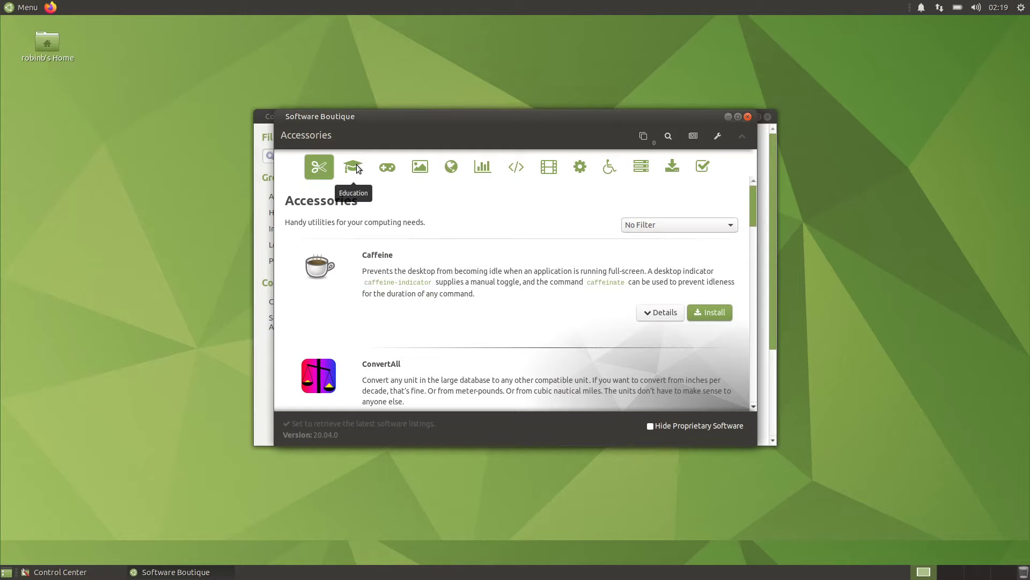
{"action": "scroll", "coordinate": [428, 251], "scroll_direction": "down", "scroll_amount": 5}
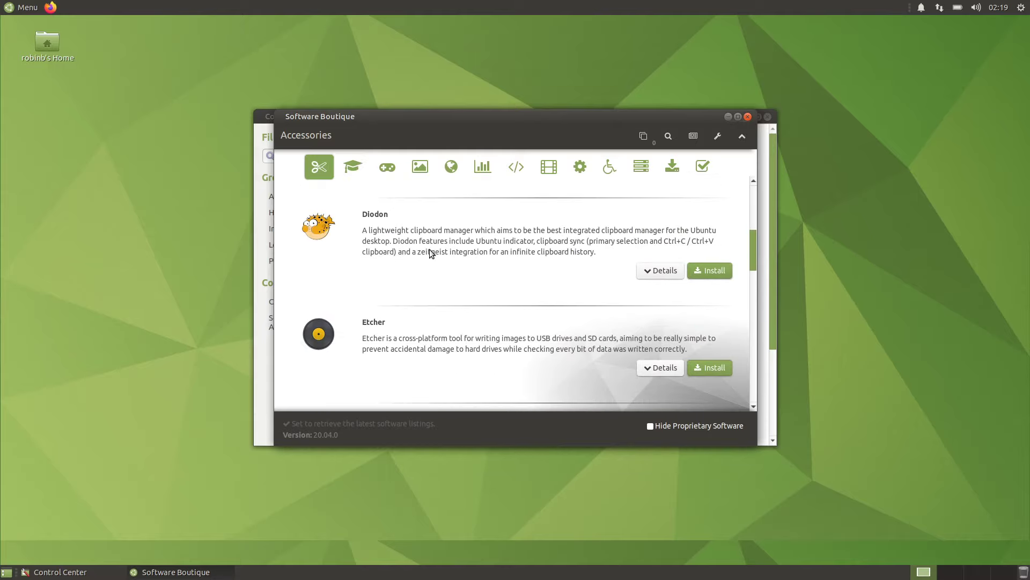
{"action": "scroll", "coordinate": [429, 250], "scroll_direction": "down", "scroll_amount": 1}
{"action": "scroll", "coordinate": [639, 298], "scroll_direction": "down", "scroll_amount": 5}
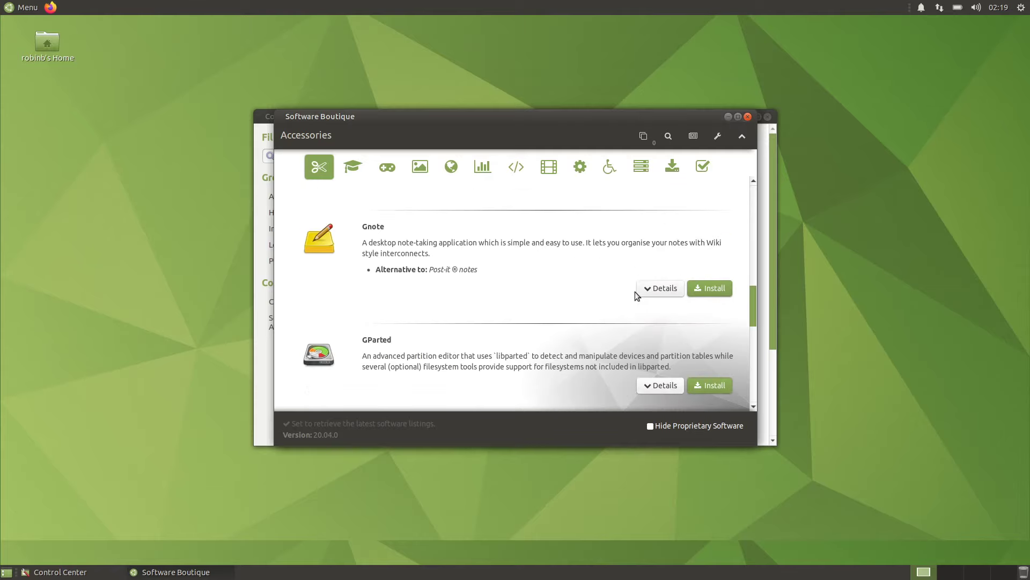
{"action": "scroll", "coordinate": [637, 296], "scroll_direction": "down", "scroll_amount": 2}
{"action": "scroll", "coordinate": [637, 294], "scroll_direction": "down", "scroll_amount": 1}
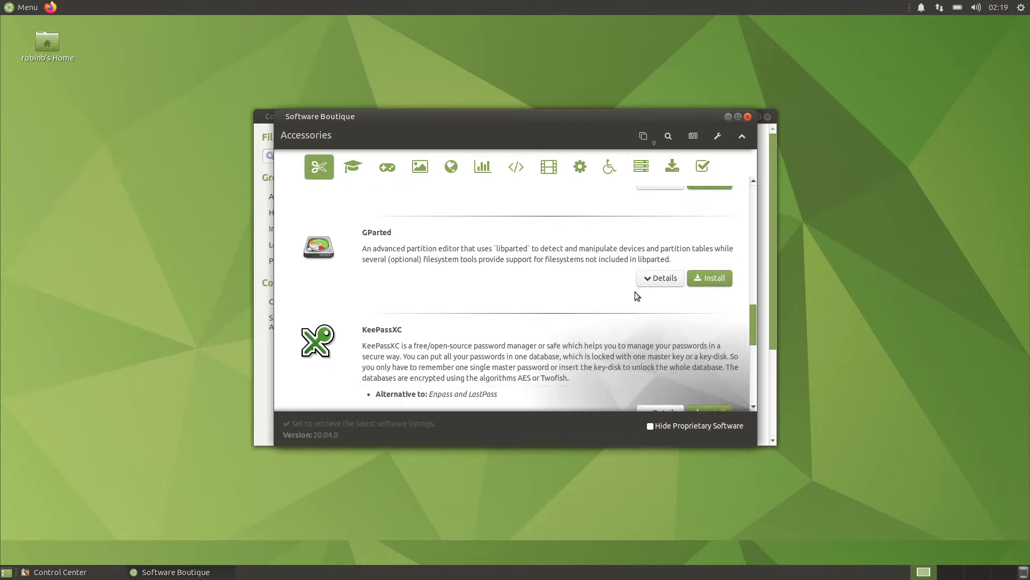
{"action": "left_click", "coordinate": [717, 280]}
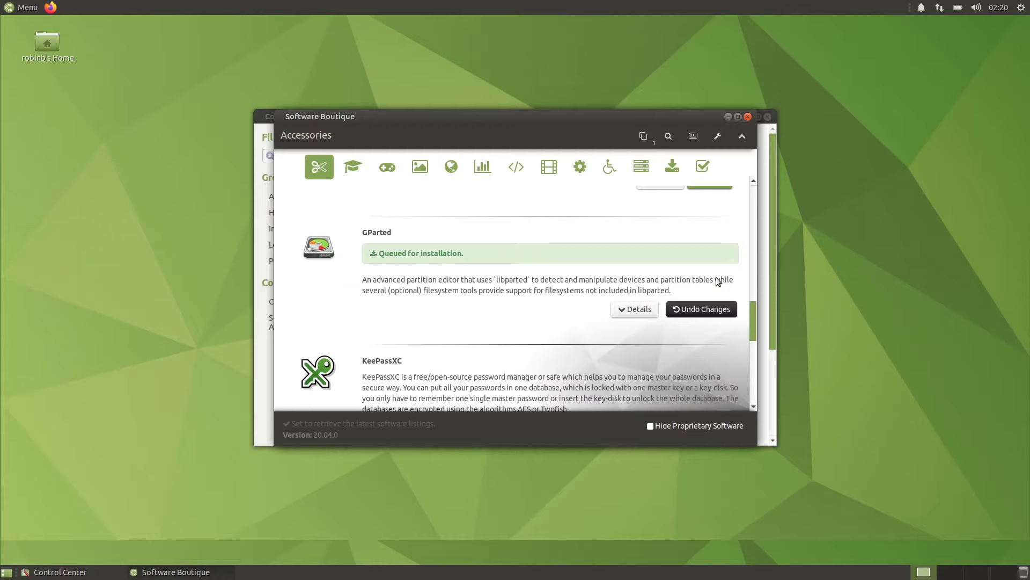
{"action": "left_click", "coordinate": [644, 135]}
Step: Apply the queued GParted install and authenticate with the account password to begin installing
{"action": "left_click", "coordinate": [672, 258]}
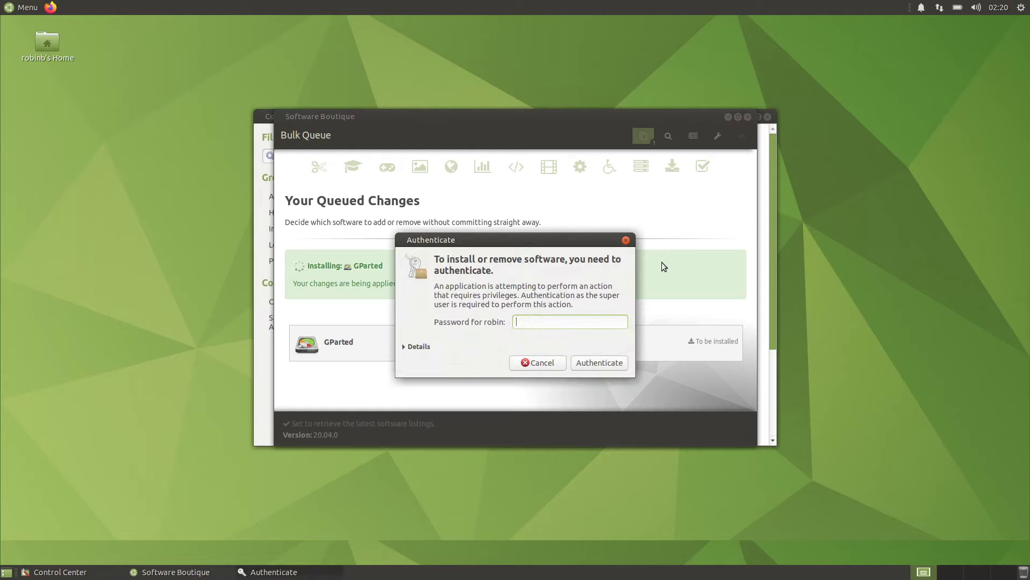
{"action": "type", "text": "•••••••"}
{"action": "key", "text": "Return"}
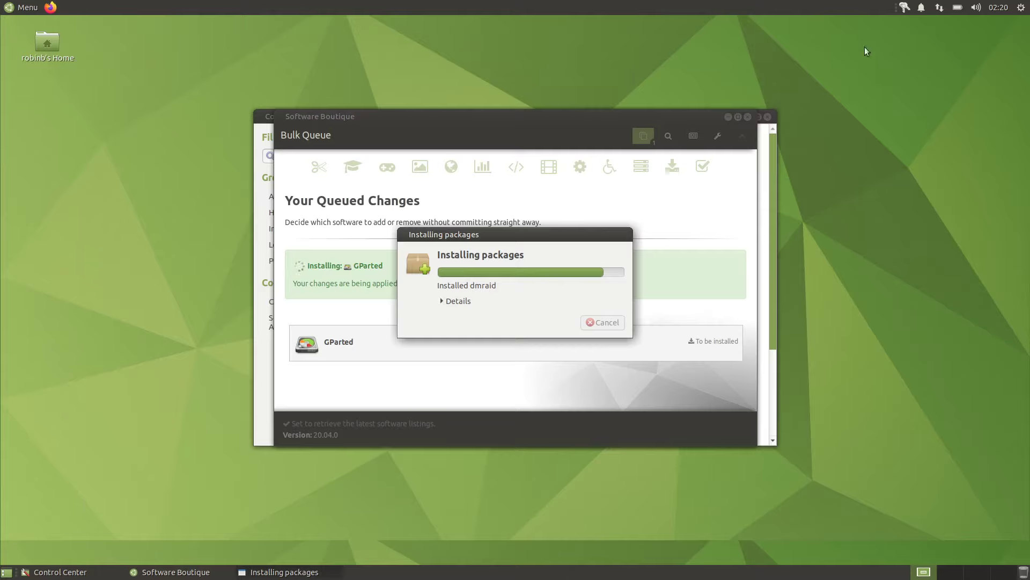
{"action": "left_click", "coordinate": [940, 8]}
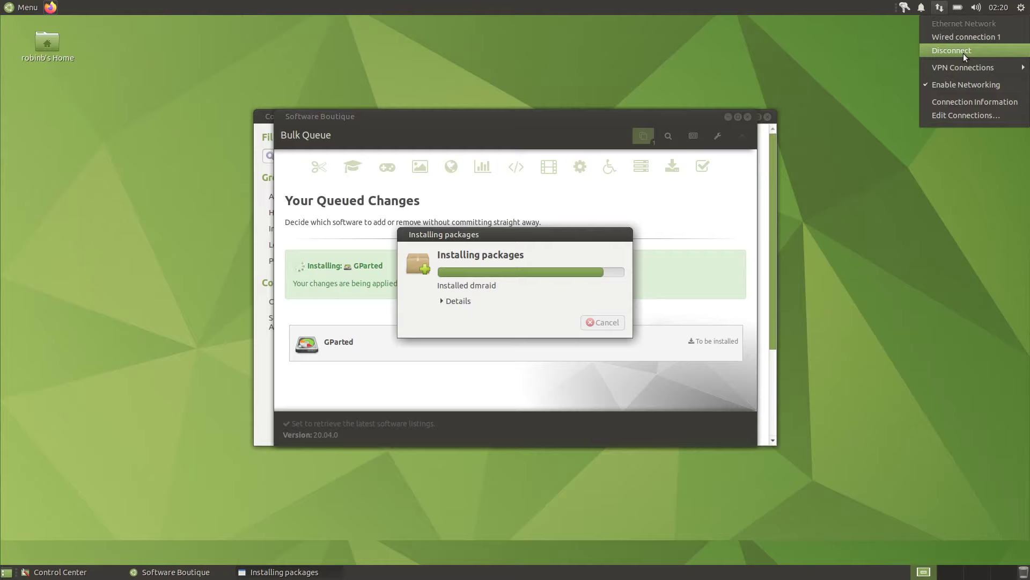
{"action": "left_click", "coordinate": [974, 101]}
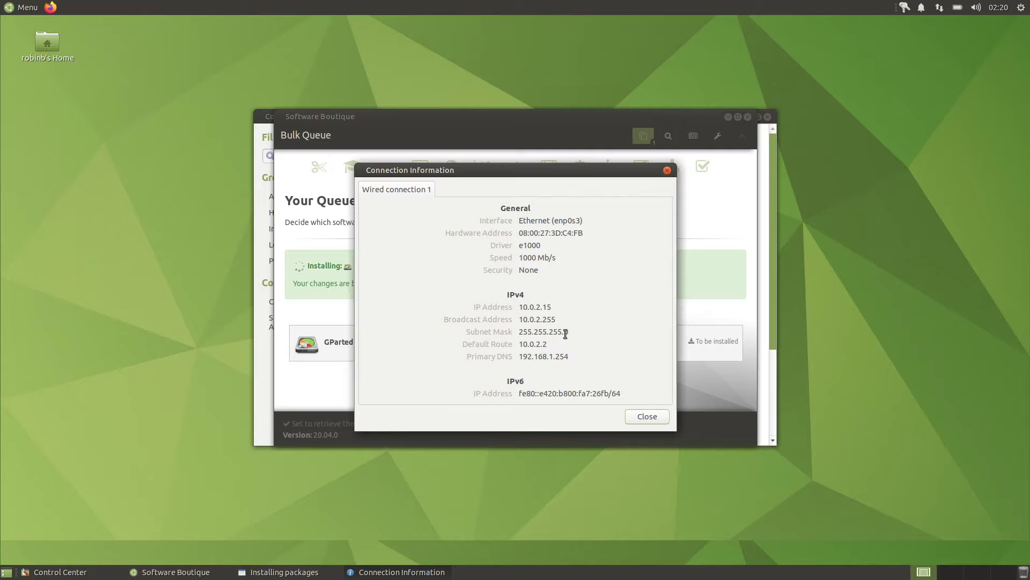
{"action": "left_click", "coordinate": [633, 416]}
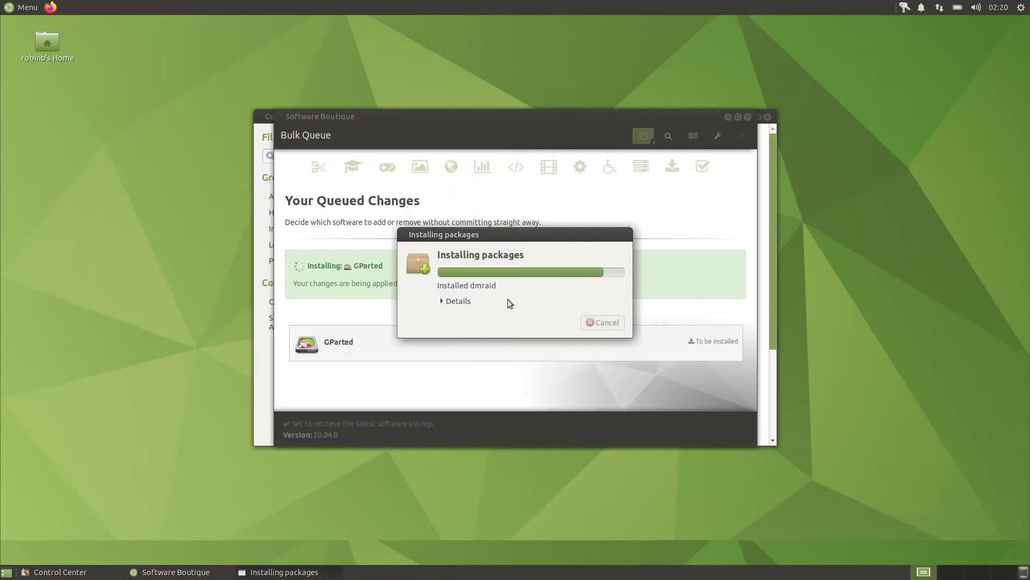
Step: Expand Details in the Installing packages dialog to show the GParted setup terminal log
{"action": "left_click", "coordinate": [444, 302]}
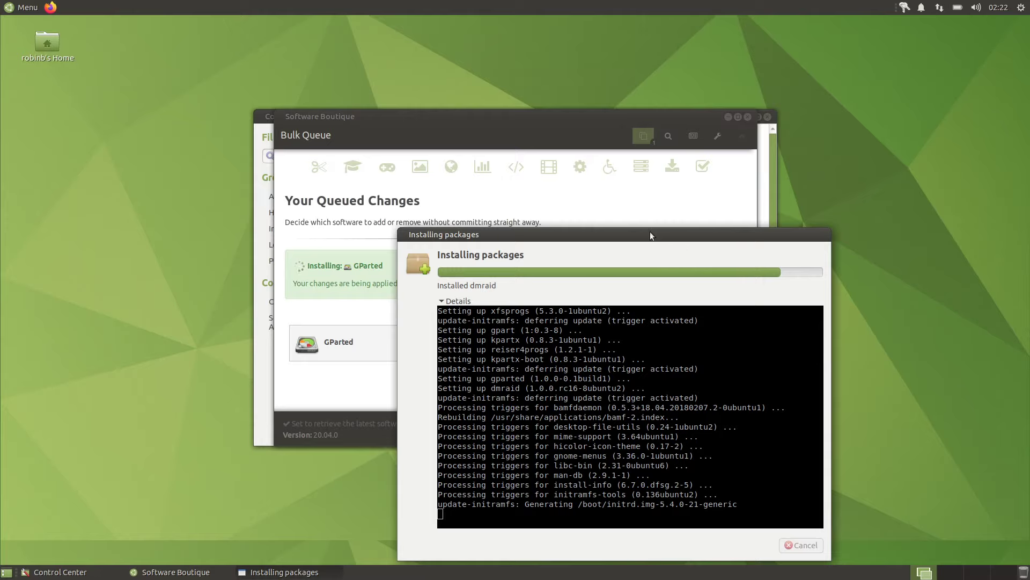
Step: Nudge the progress window up and wait until the Bulk Queue lists GParted as Successfully installed
{"action": "left_click_drag", "start_coordinate": [650, 235], "coordinate": [651, 213]}
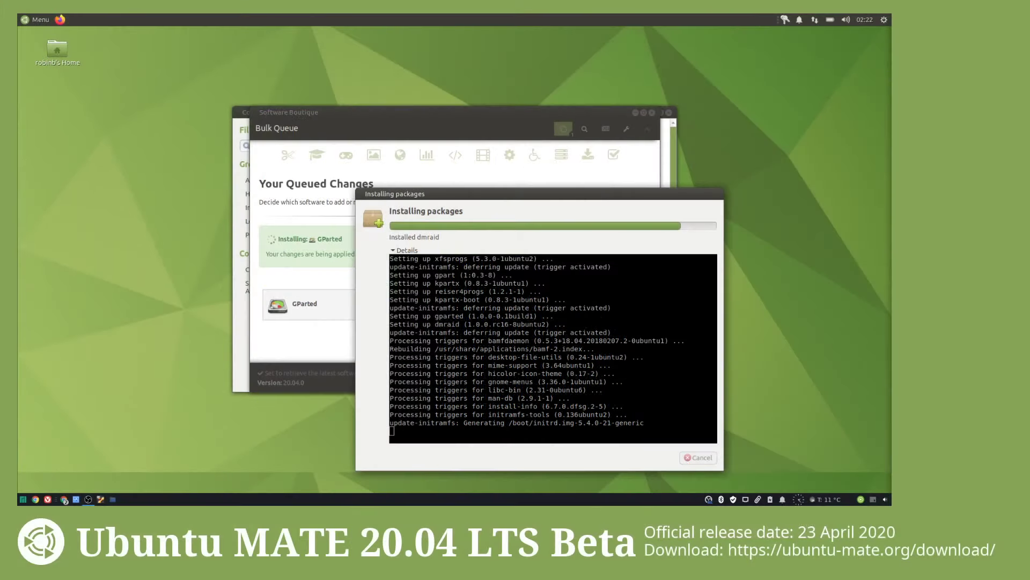
{"action": "left_click", "coordinate": [845, 281]}
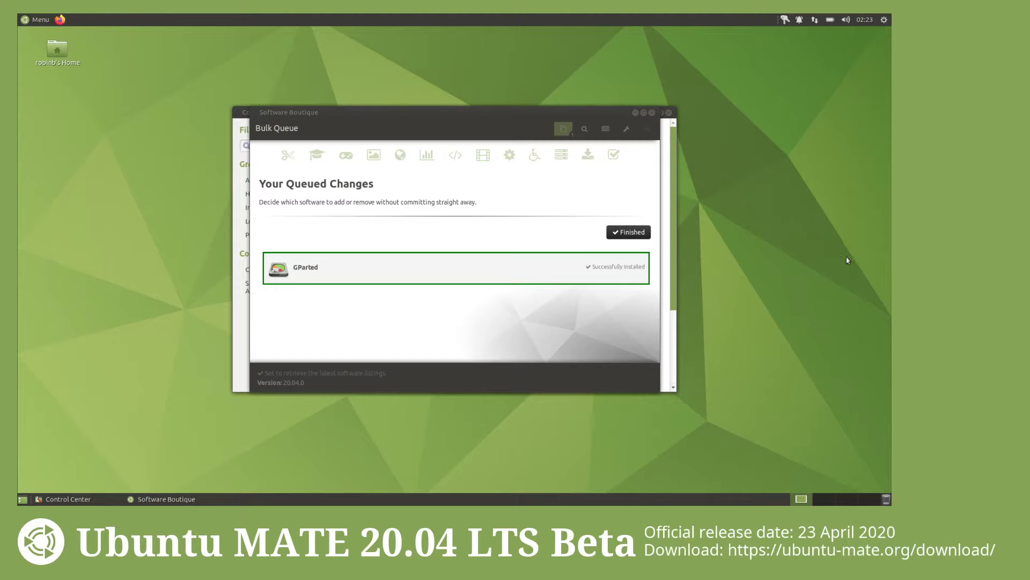
Step: Finish the queue, close Software Boutique, then launch 'gparted' from the Menu as root and close it
{"action": "left_click", "coordinate": [629, 233]}
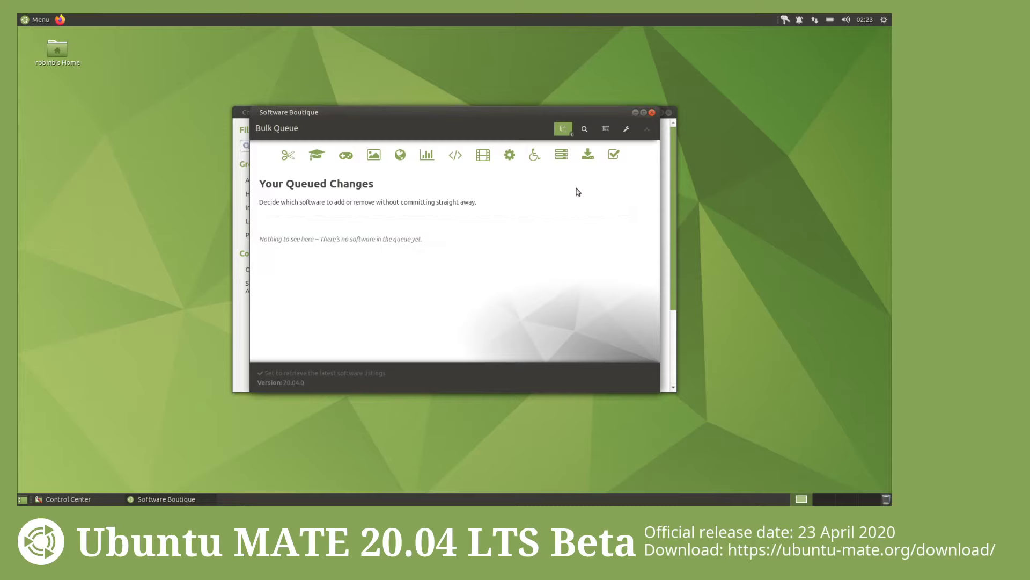
{"action": "left_click", "coordinate": [653, 113]}
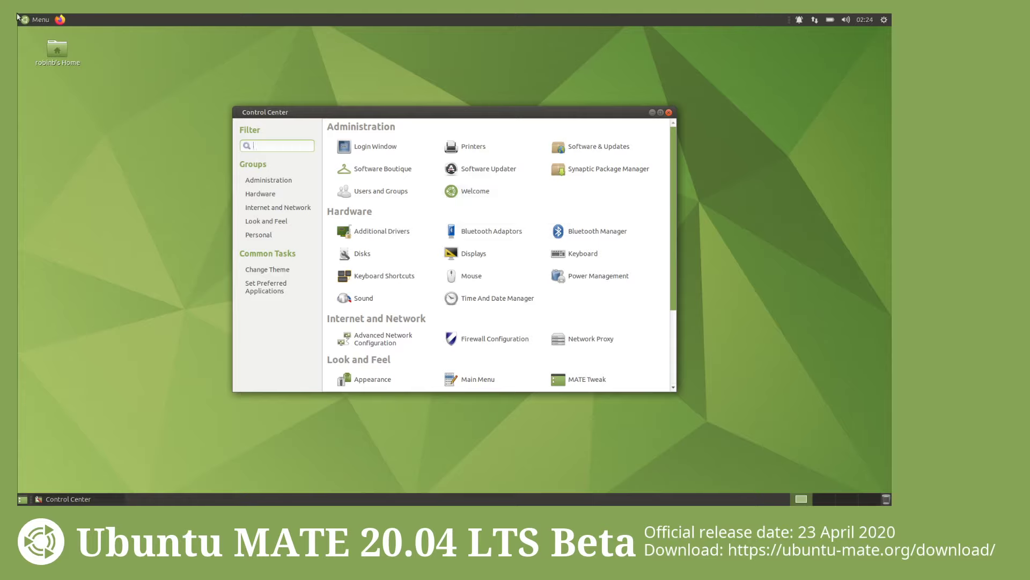
{"action": "left_click", "coordinate": [38, 22]}
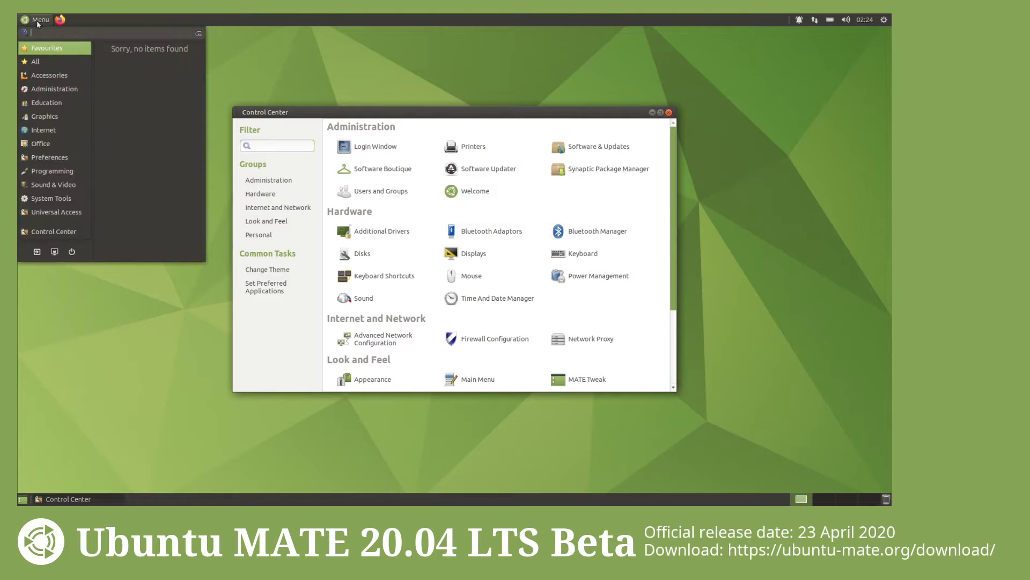
{"action": "type", "text": "gparted"}
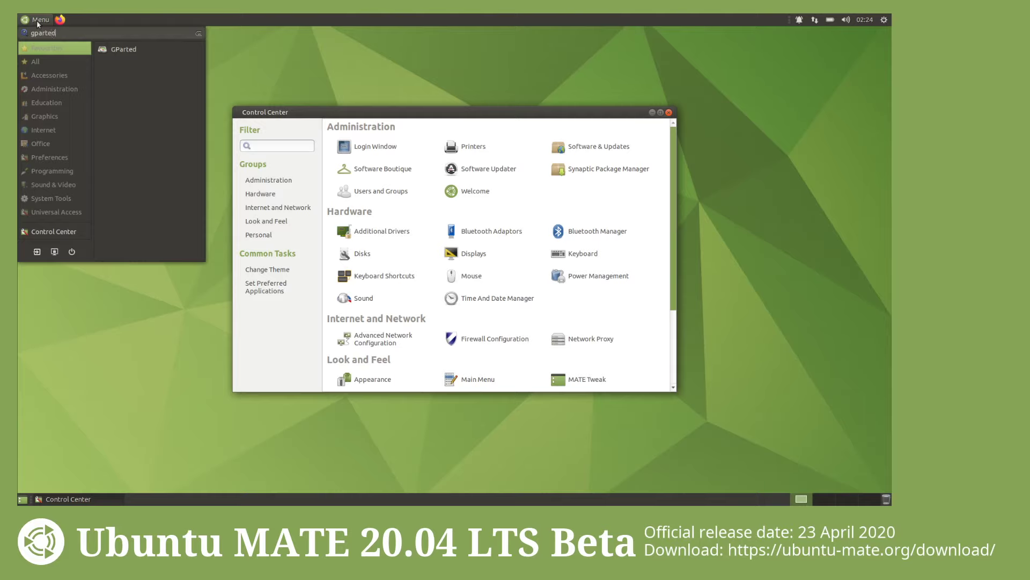
{"action": "left_click", "coordinate": [124, 51]}
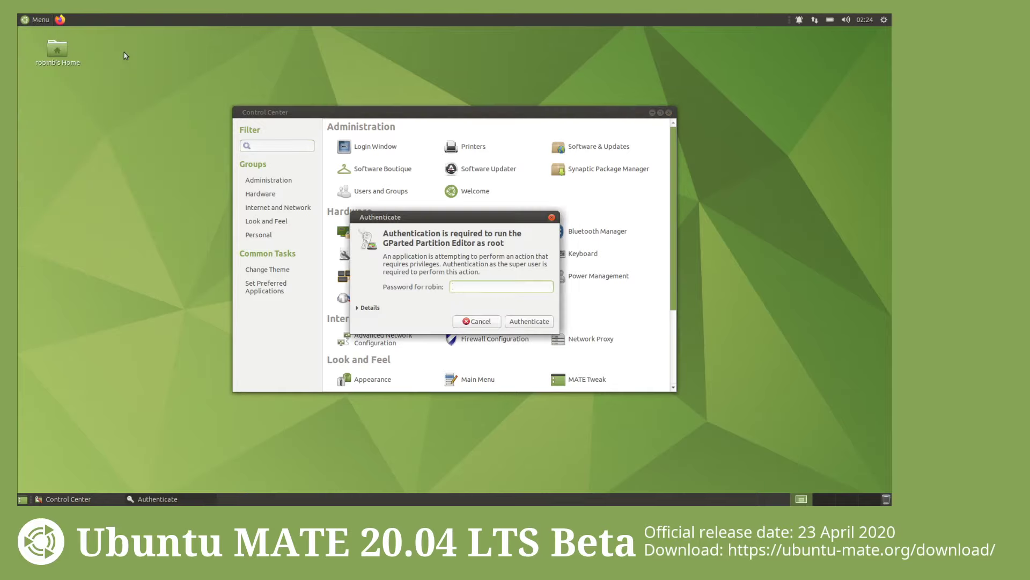
{"action": "type", "text": "•••••••"}
{"action": "key", "text": "Return"}
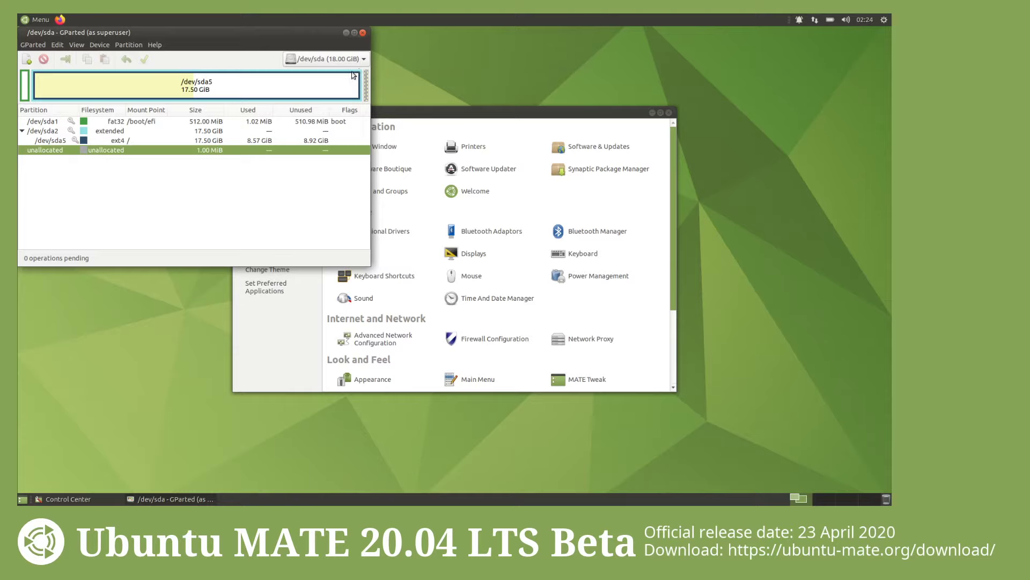
{"action": "left_click", "coordinate": [363, 34]}
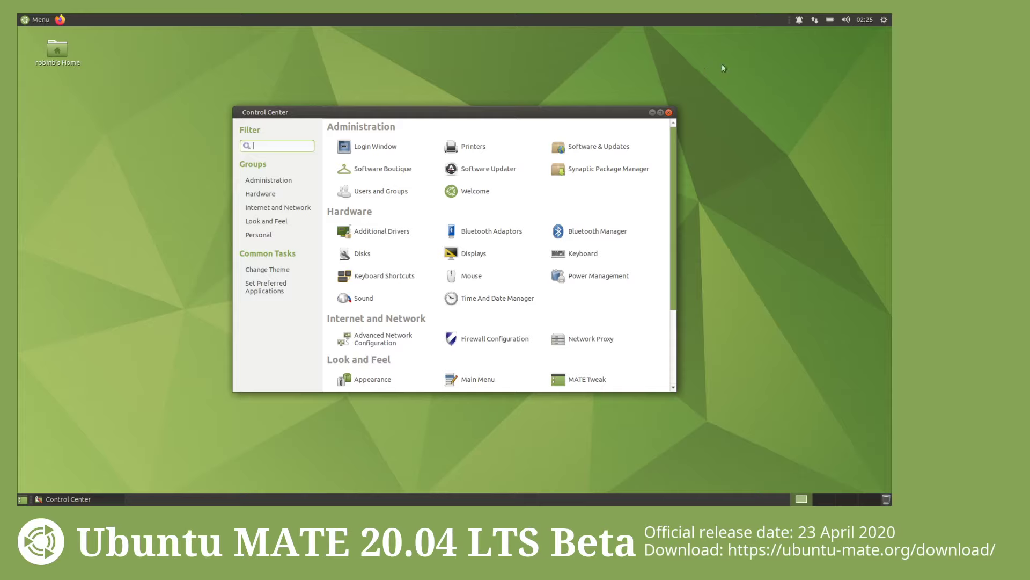
Step: Log out of the current session through the gear menu's Log Out… option and confirm
{"action": "left_click", "coordinate": [884, 19]}
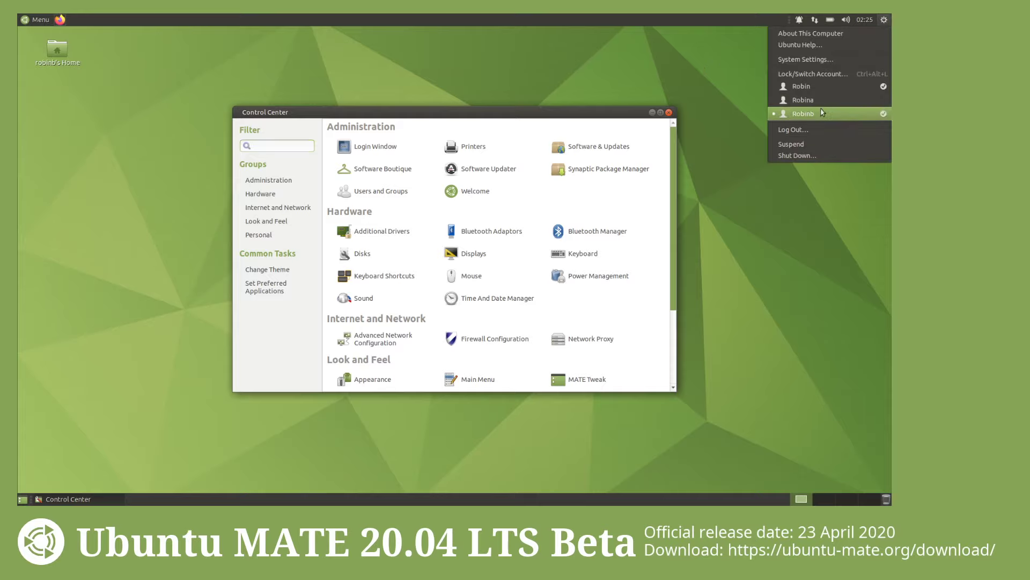
{"action": "left_click", "coordinate": [807, 129]}
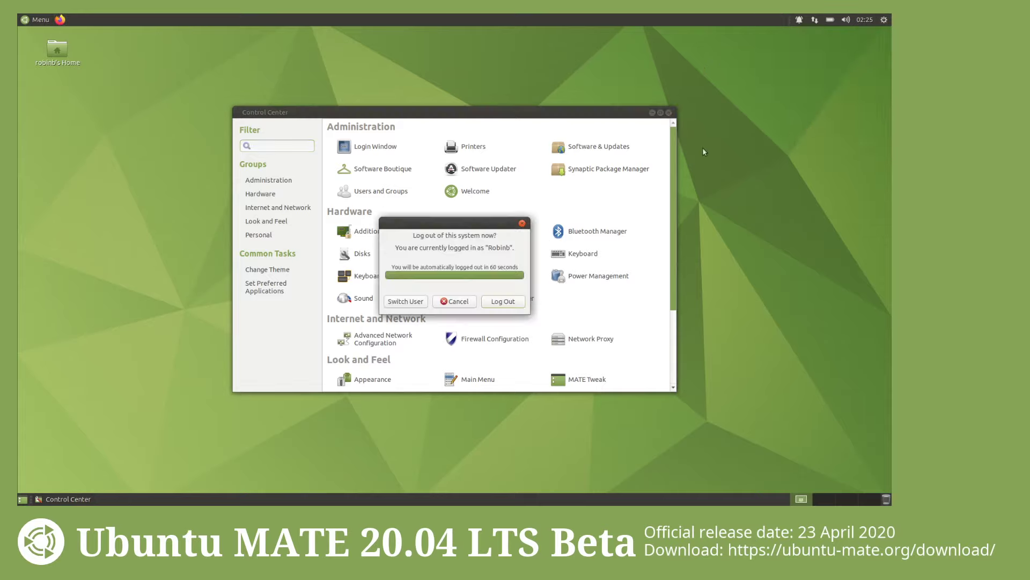
{"action": "left_click", "coordinate": [503, 301]}
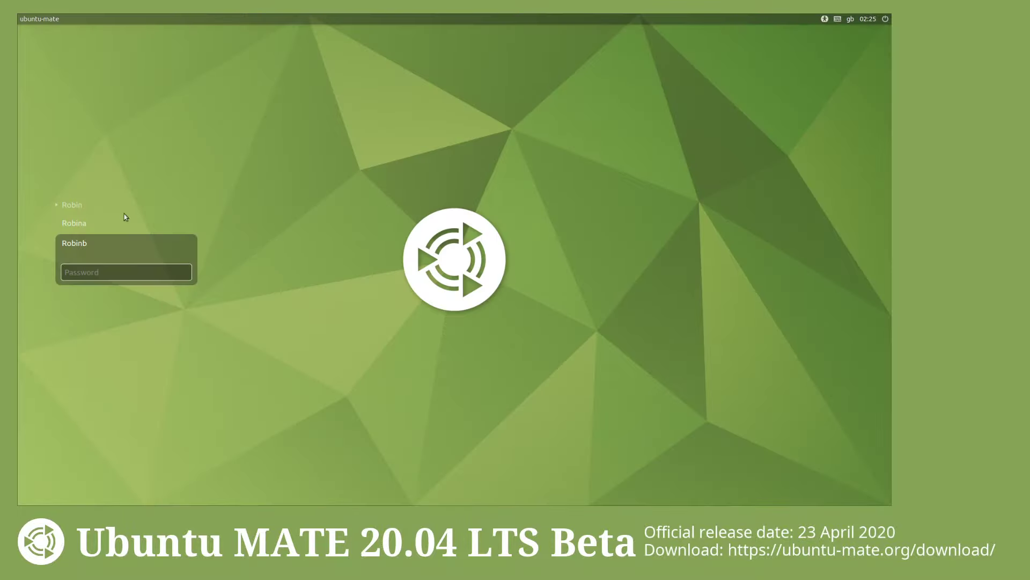
Step: Select the first user on the login screen and enter its password, retyping it after rejection
{"action": "left_click", "coordinate": [72, 205]}
{"action": "type", "text": "••••••"}
{"action": "key", "text": "Return"}
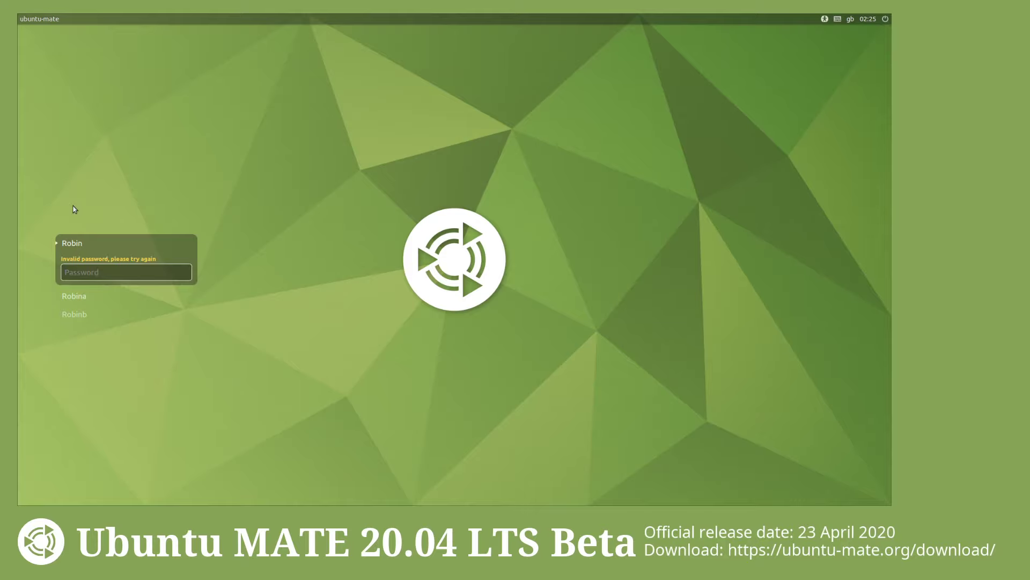
{"action": "type", "text": "••••"}
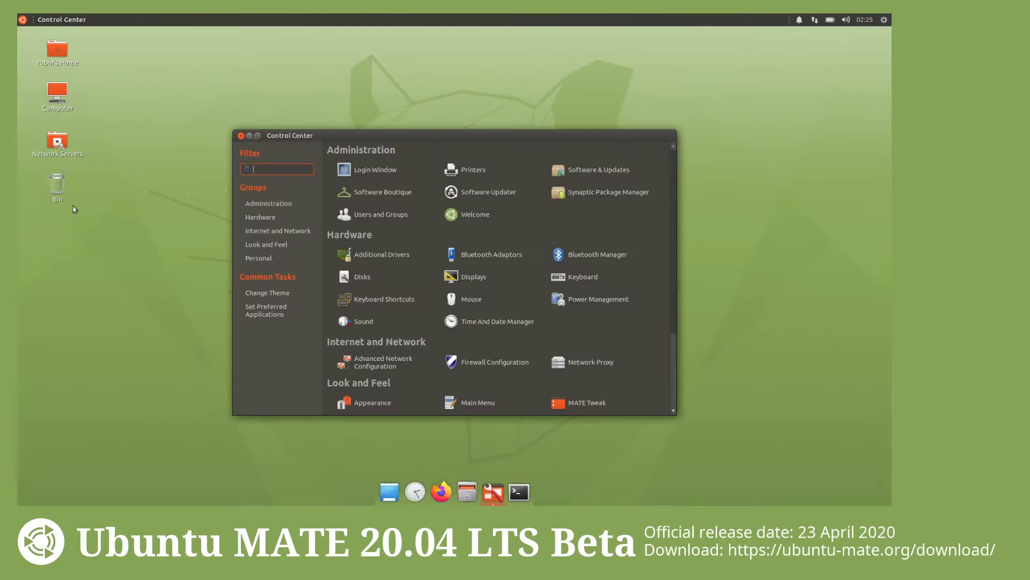
Step: Log out of the dark-themed session from the gear menu and confirm Log Out
{"action": "left_click", "coordinate": [884, 20]}
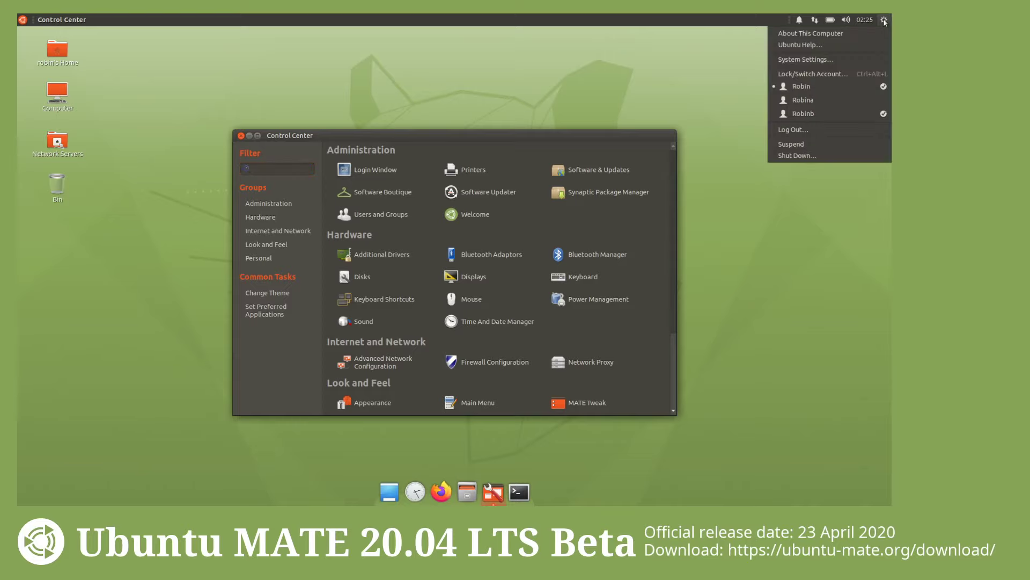
{"action": "left_click", "coordinate": [798, 130]}
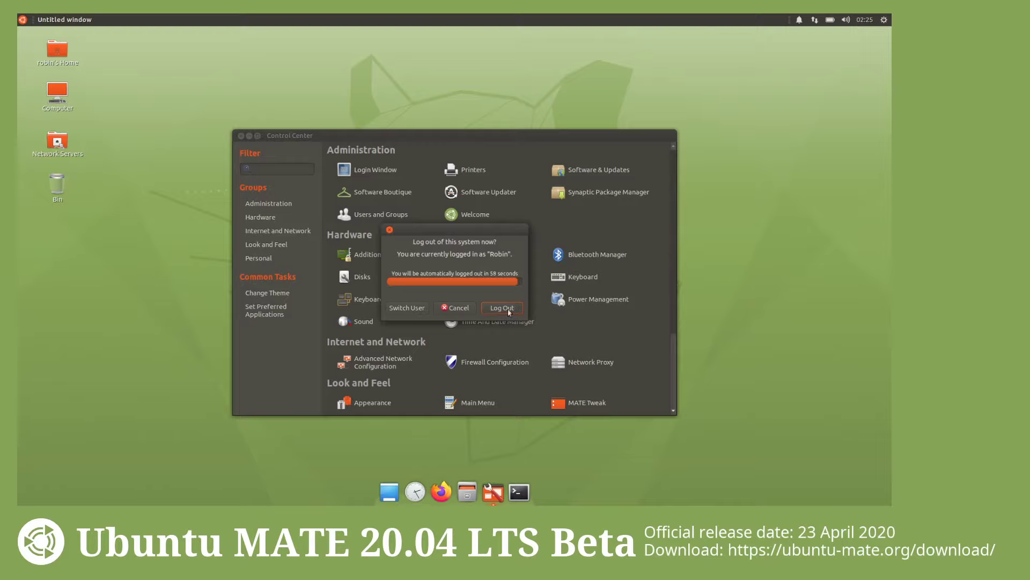
{"action": "left_click", "coordinate": [508, 311]}
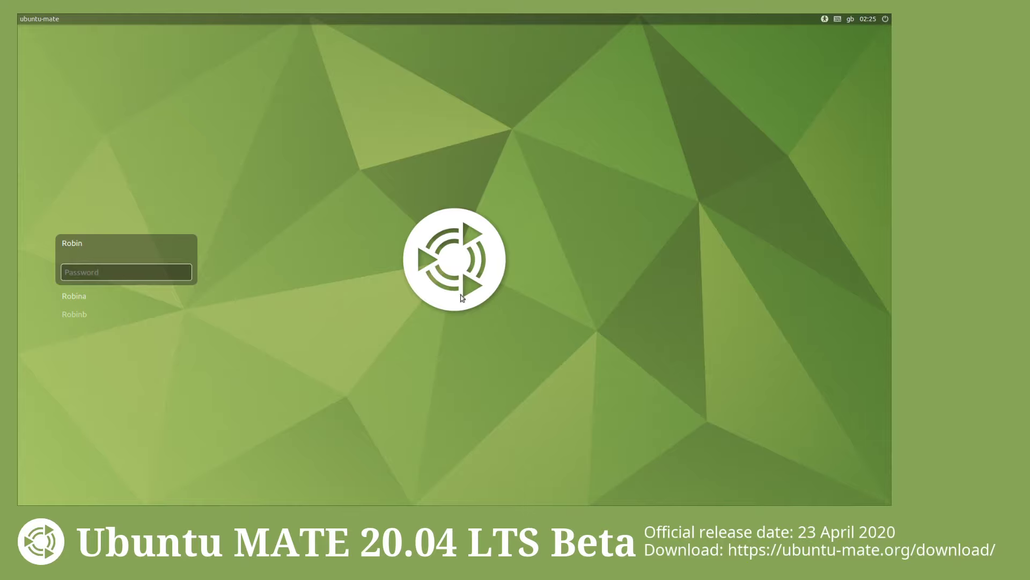
Step: Select the original account on the login screen and log in with its password
{"action": "left_click", "coordinate": [70, 316]}
{"action": "type", "text": "••••••"}
{"action": "key", "text": "Return"}
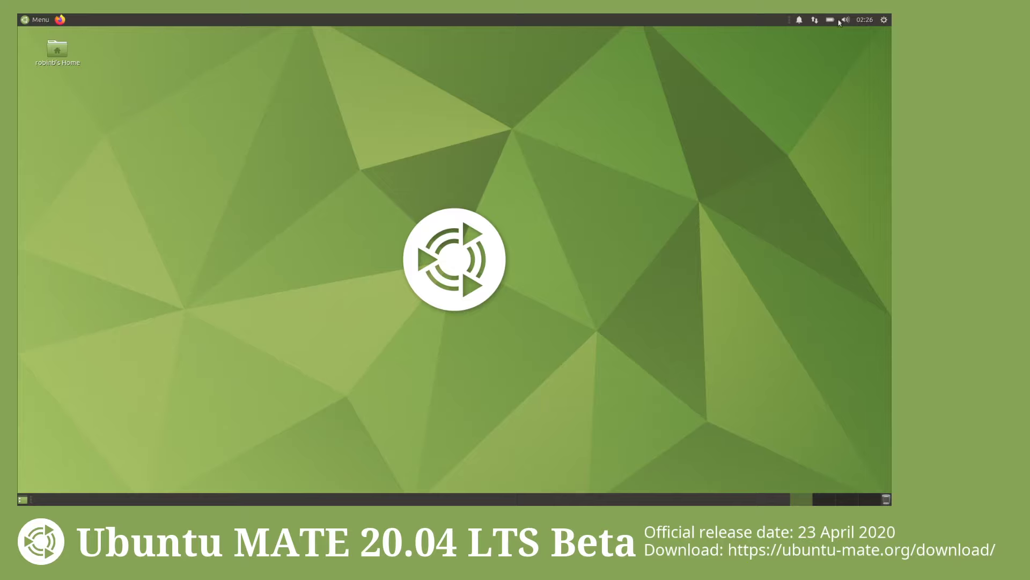
{"action": "left_click", "coordinate": [885, 20]}
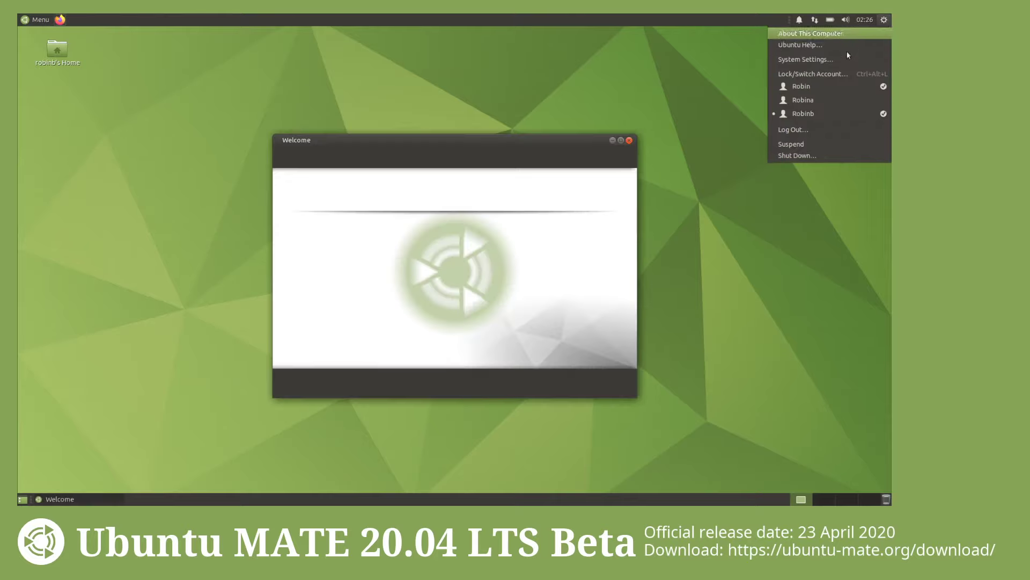
Step: Open Users Settings from Control Center, cancelling the password prompts for account type and advanced settings
{"action": "left_click", "coordinate": [807, 61]}
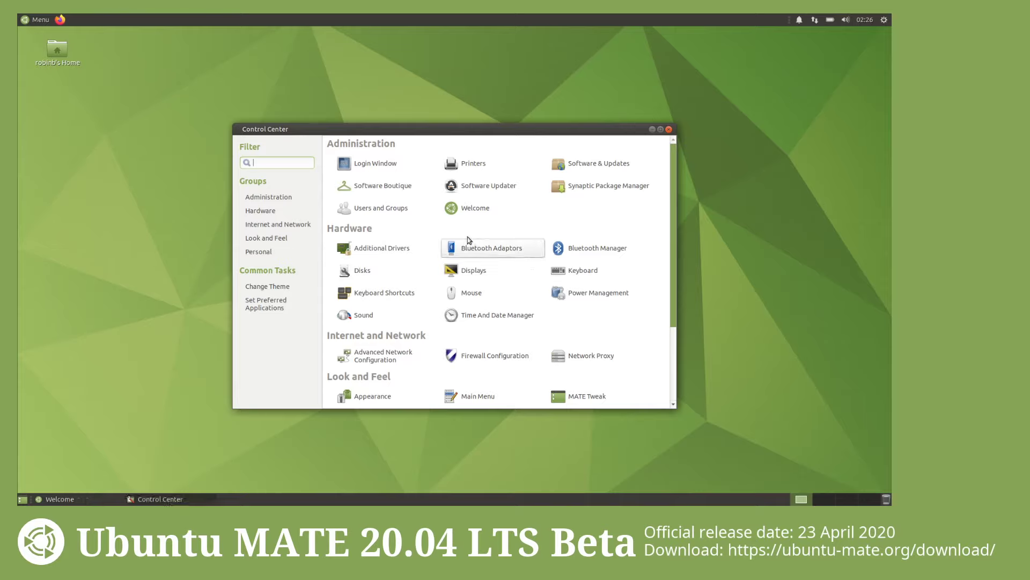
{"action": "left_click", "coordinate": [379, 209]}
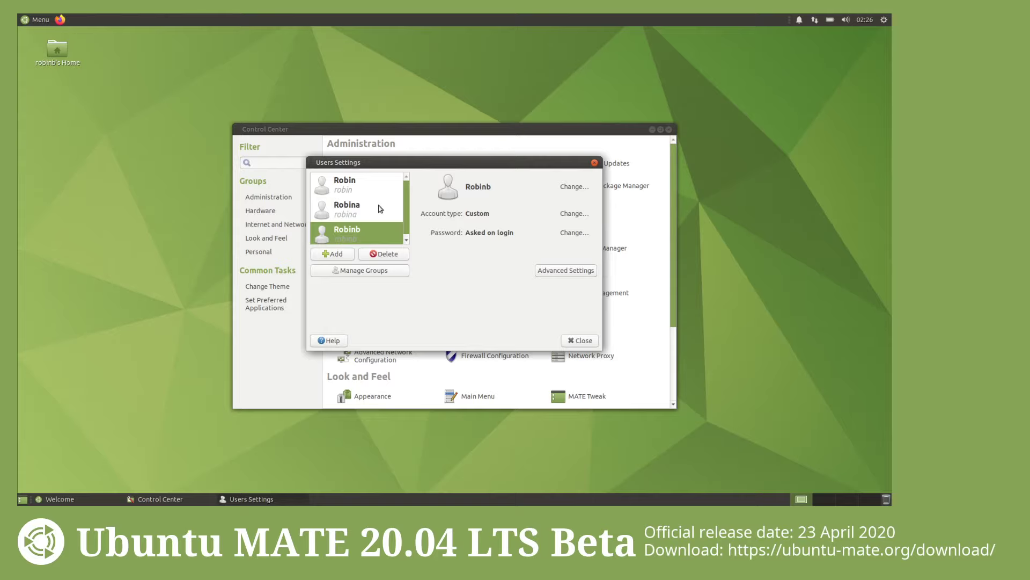
{"action": "left_click", "coordinate": [568, 214]}
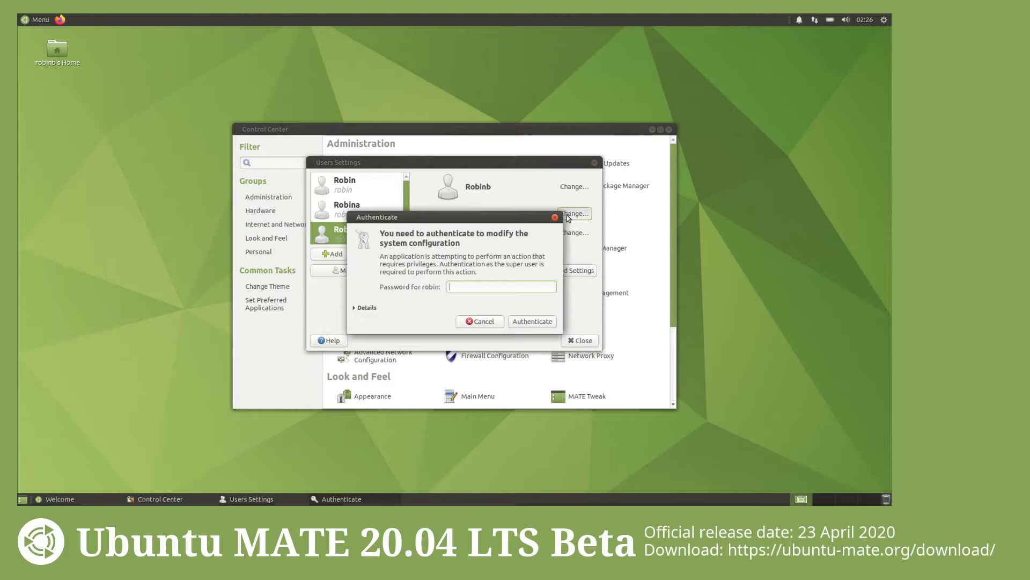
{"action": "left_click", "coordinate": [494, 320]}
{"action": "left_click", "coordinate": [572, 274]}
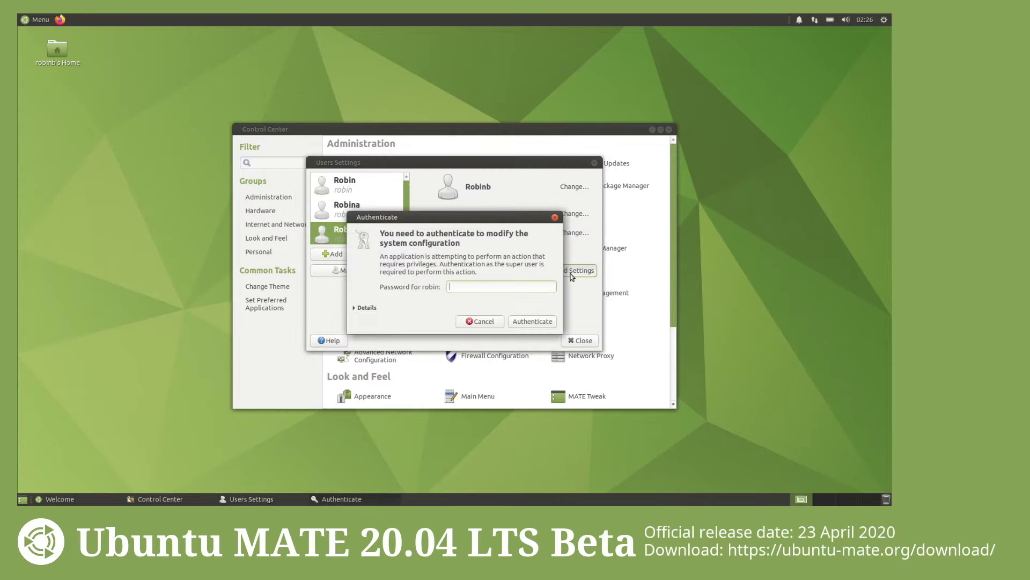
{"action": "left_click", "coordinate": [485, 321]}
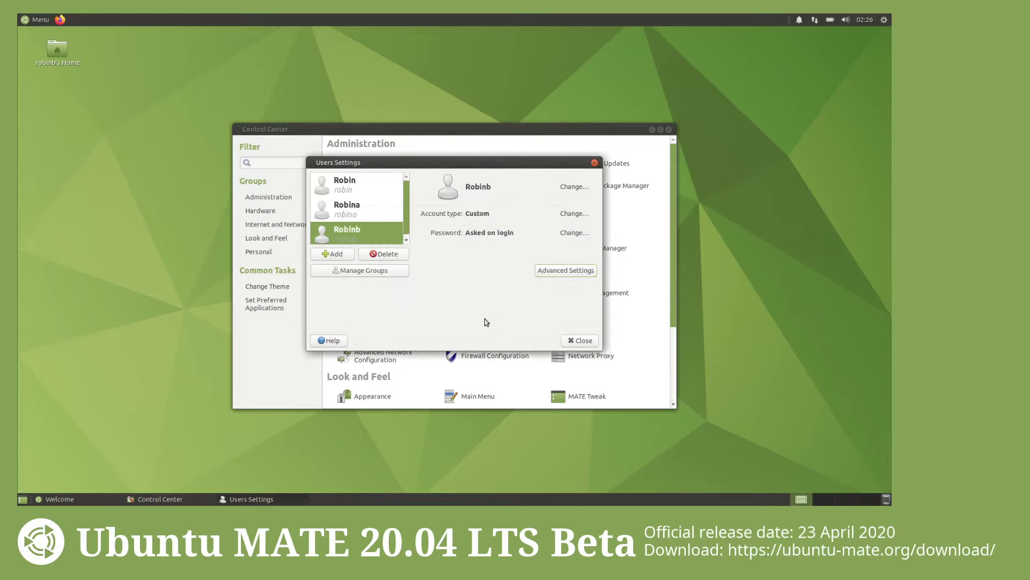
{"action": "left_click", "coordinate": [378, 270]}
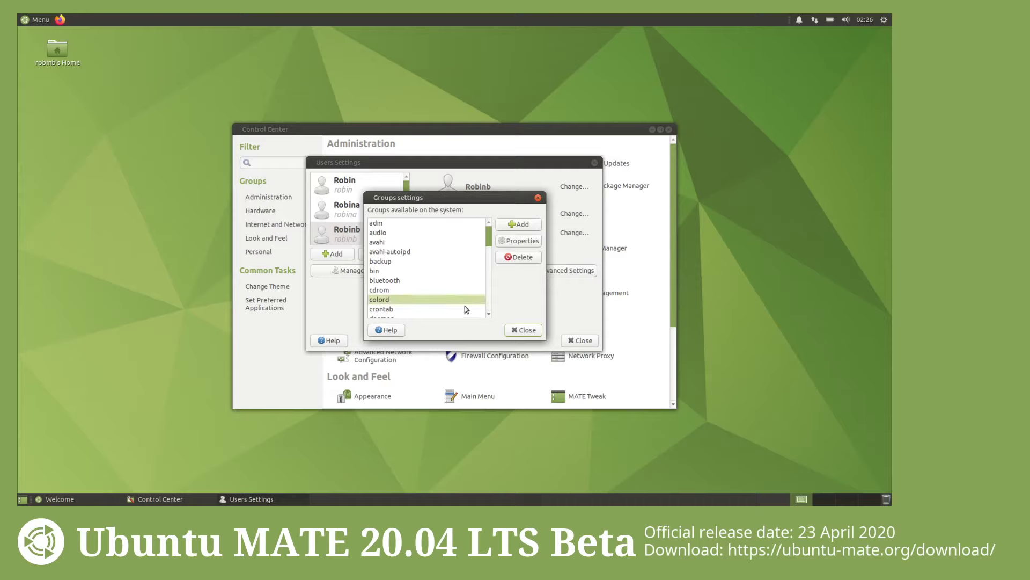
{"action": "left_click", "coordinate": [538, 330]}
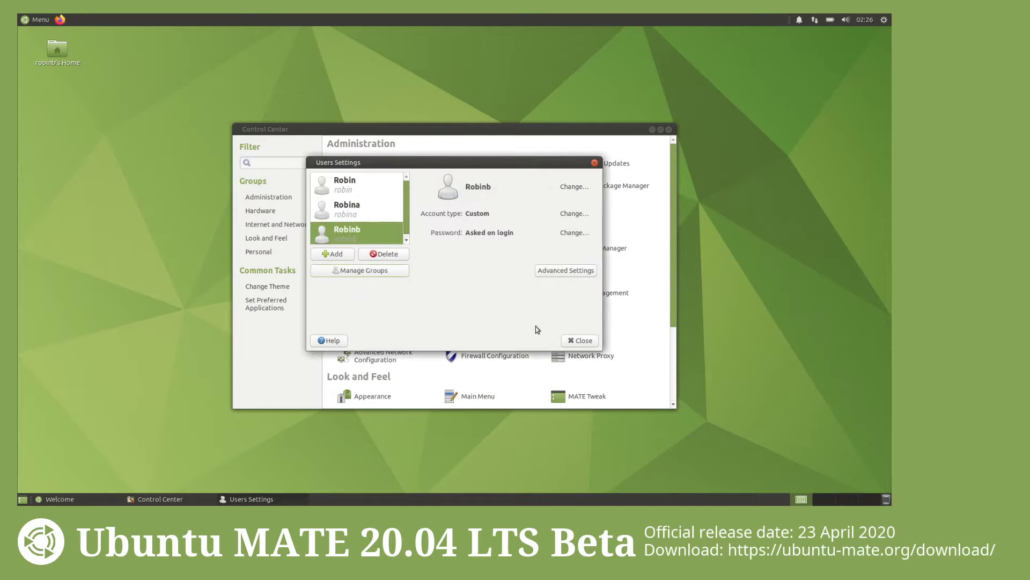
{"action": "left_click", "coordinate": [335, 254]}
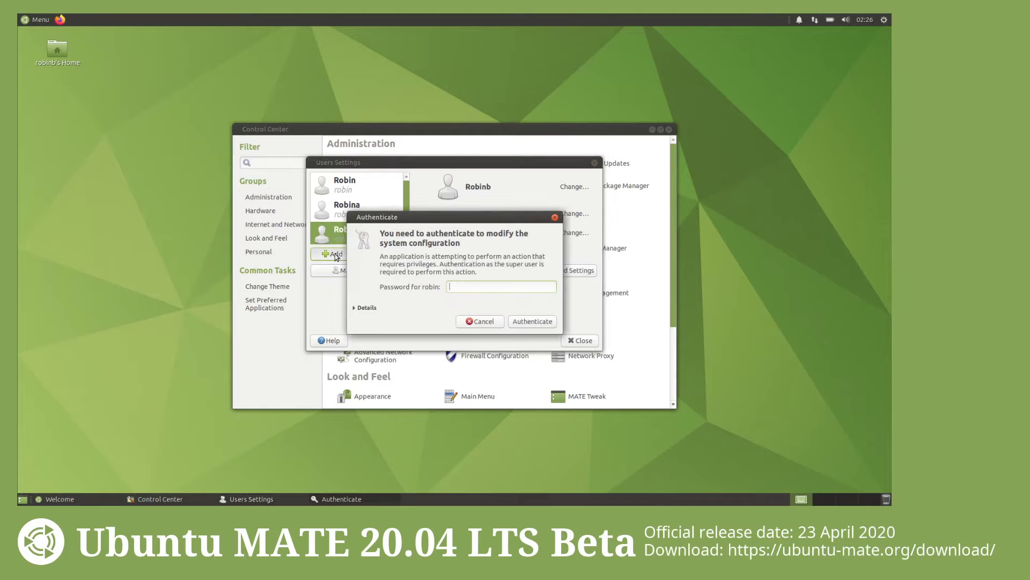
{"action": "left_click", "coordinate": [486, 322]}
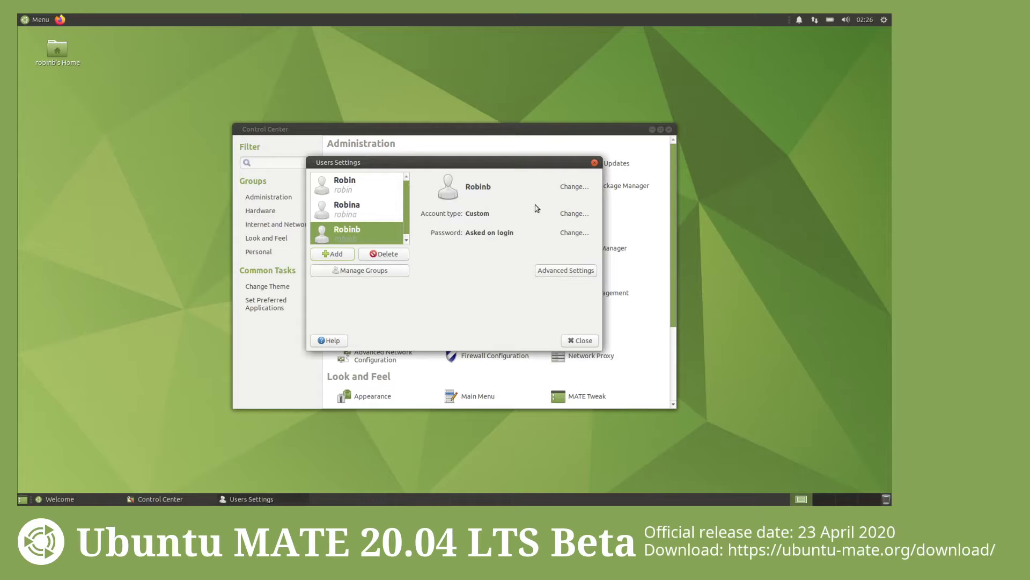
{"action": "left_click", "coordinate": [575, 213]}
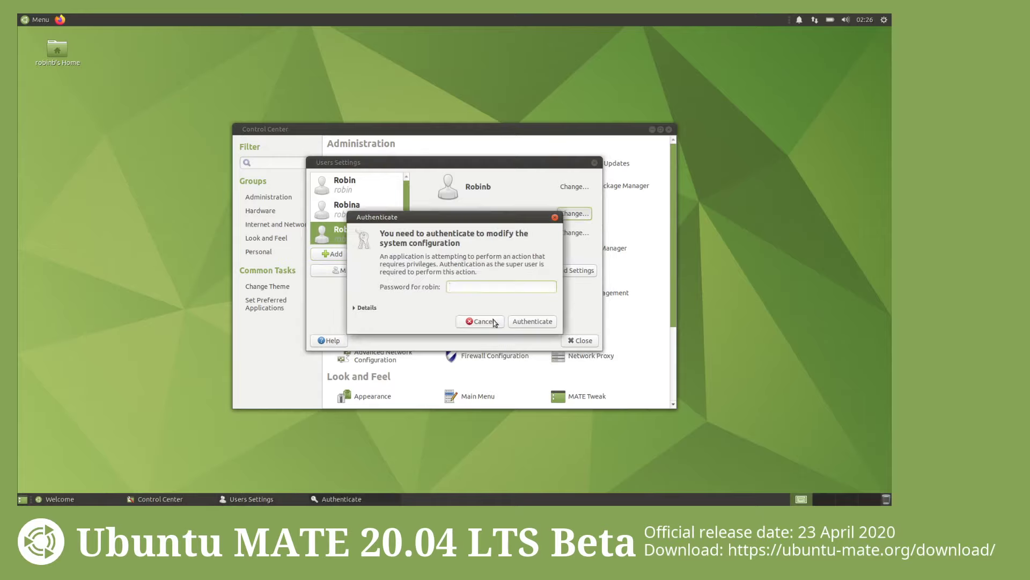
{"action": "left_click", "coordinate": [494, 322]}
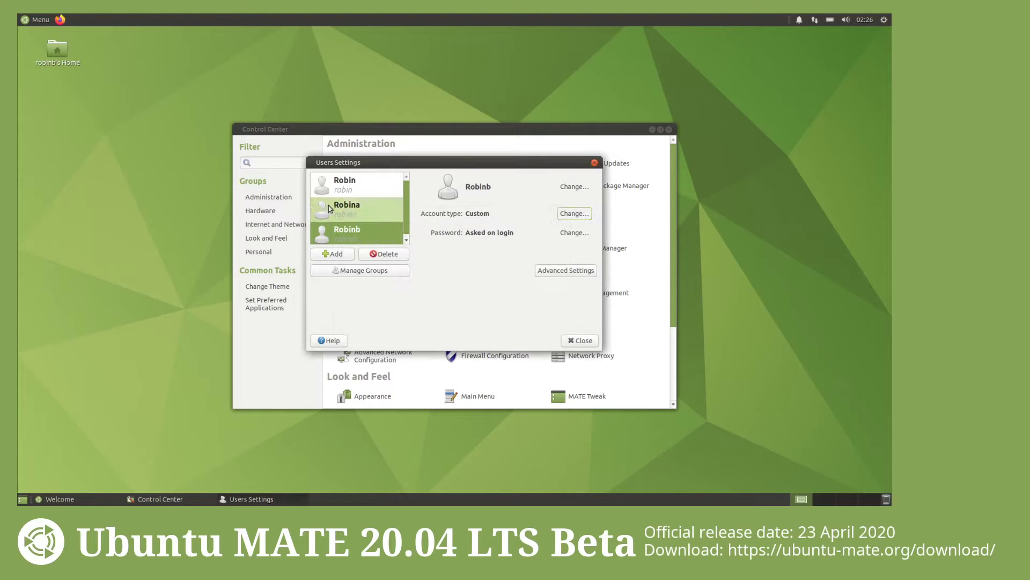
Step: Delete the second user account and its home files after authenticating, then close Users Settings
{"action": "left_click", "coordinate": [329, 208]}
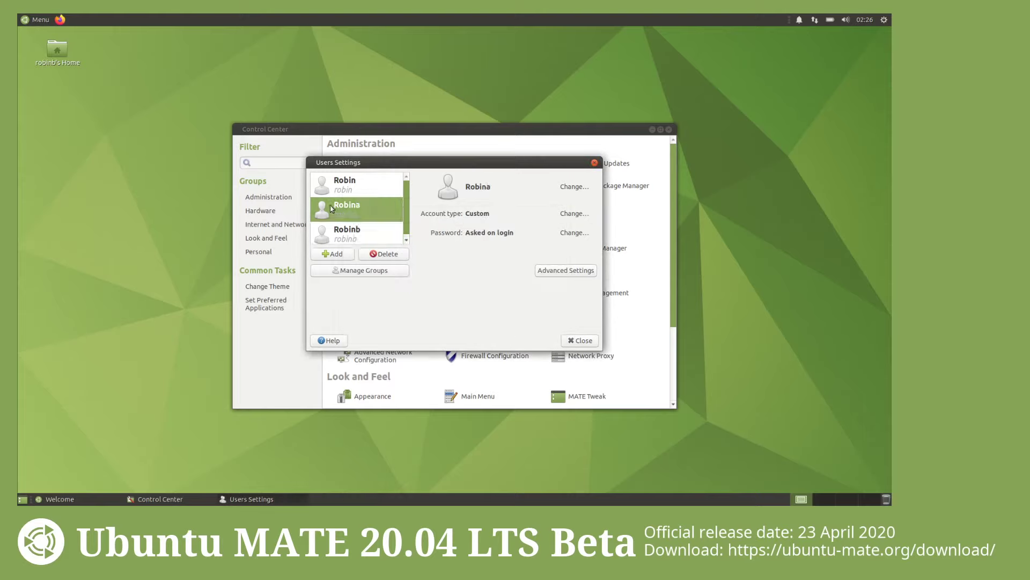
{"action": "left_click", "coordinate": [385, 254]}
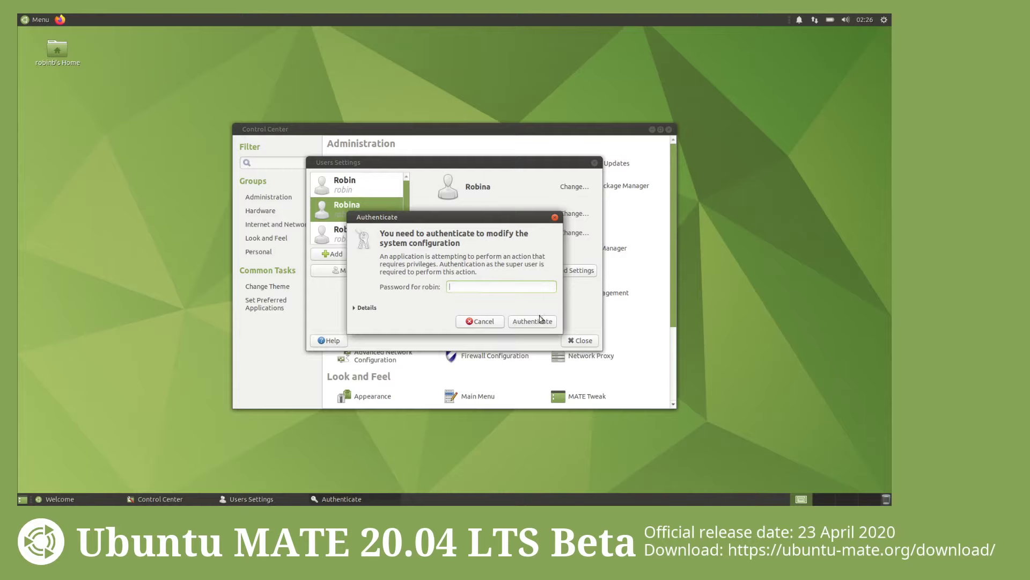
{"action": "type", "text": "robin"}
{"action": "left_click", "coordinate": [539, 320]}
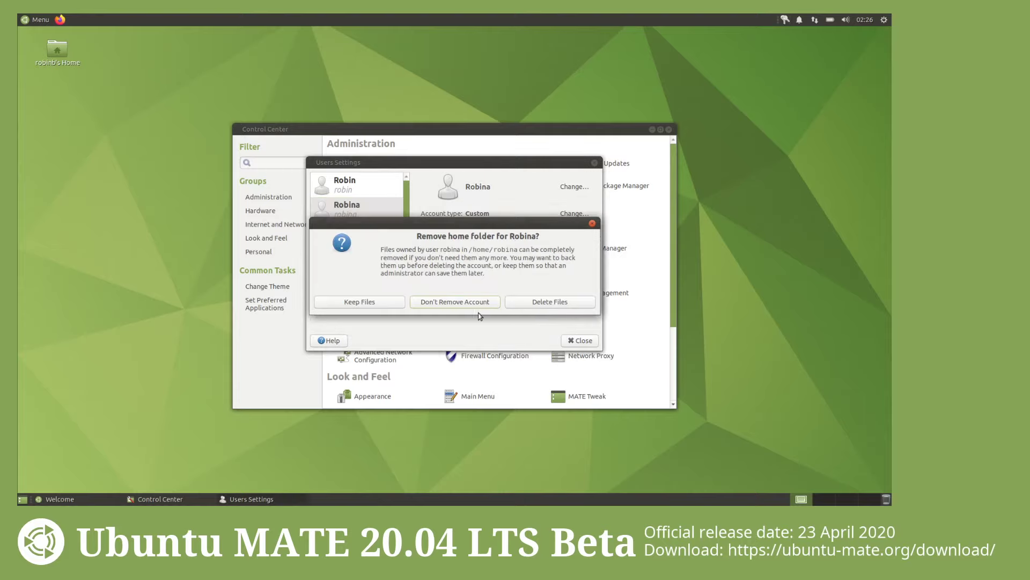
{"action": "left_click", "coordinate": [542, 305]}
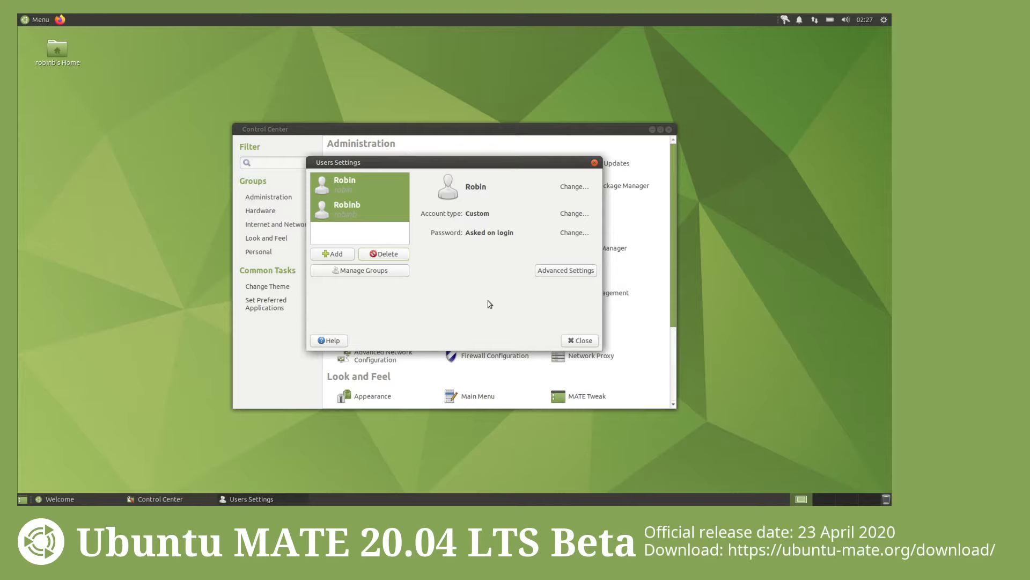
{"action": "left_click", "coordinate": [584, 341]}
Step: Close Control Center and Welcome, then log out via the top panel's gear menu
{"action": "left_click", "coordinate": [669, 130]}
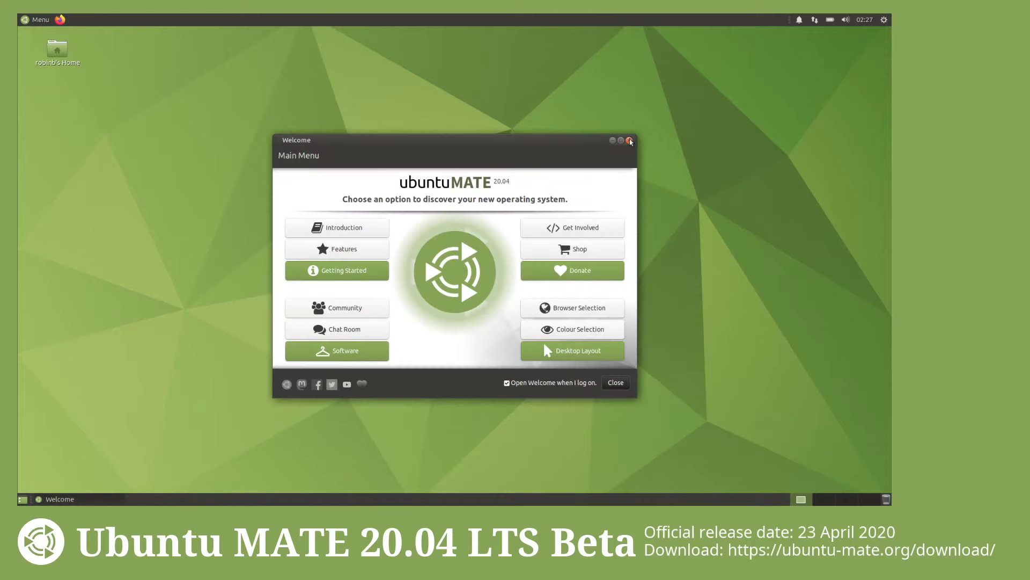
{"action": "left_click", "coordinate": [615, 383]}
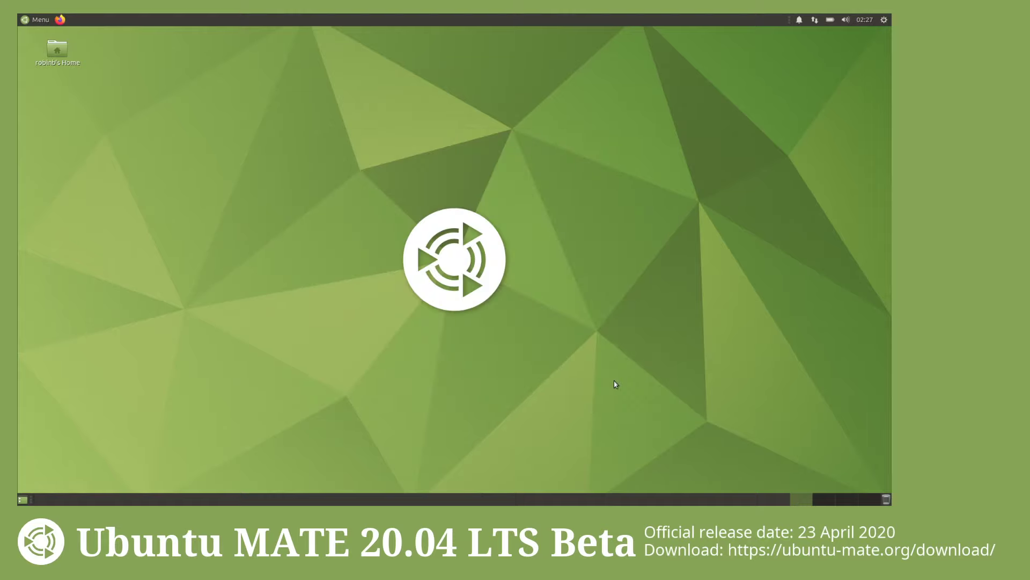
{"action": "left_click", "coordinate": [883, 19]}
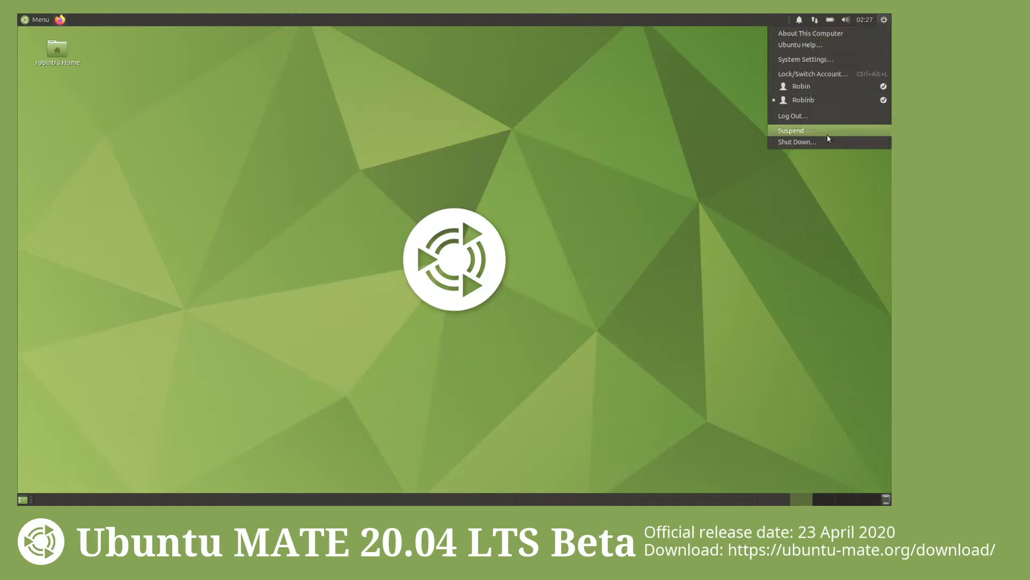
{"action": "left_click", "coordinate": [798, 116]}
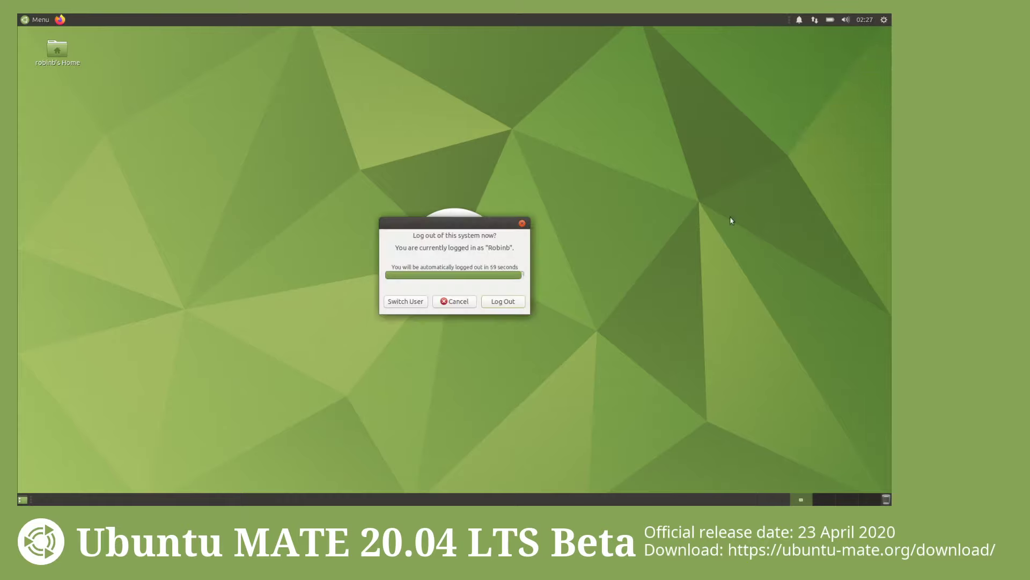
{"action": "left_click", "coordinate": [500, 302]}
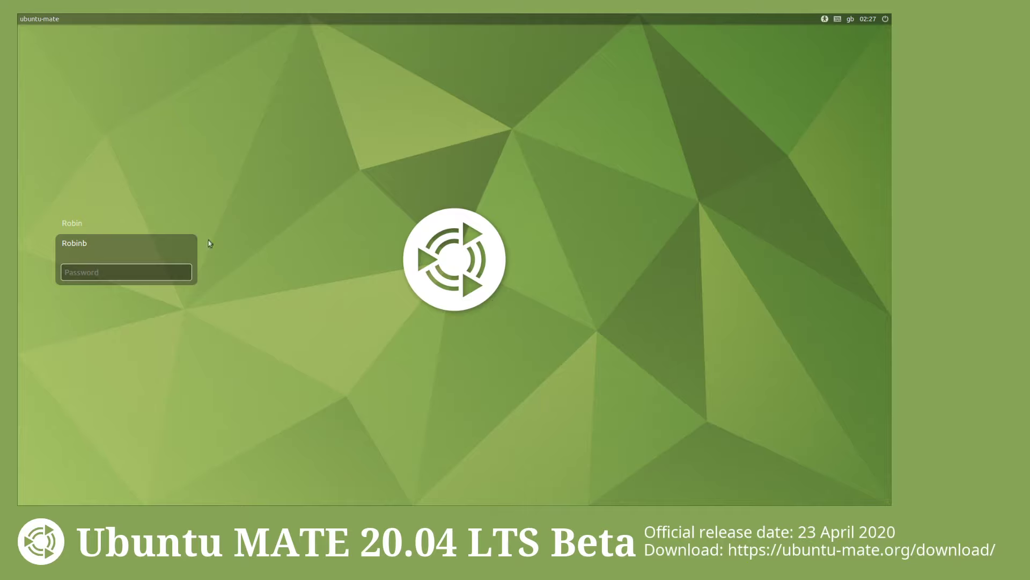
Step: Log in as the other account with its password, then open the desktop's context menu
{"action": "left_click", "coordinate": [71, 224]}
{"action": "type", "text": "•••"}
{"action": "key", "text": "Return"}
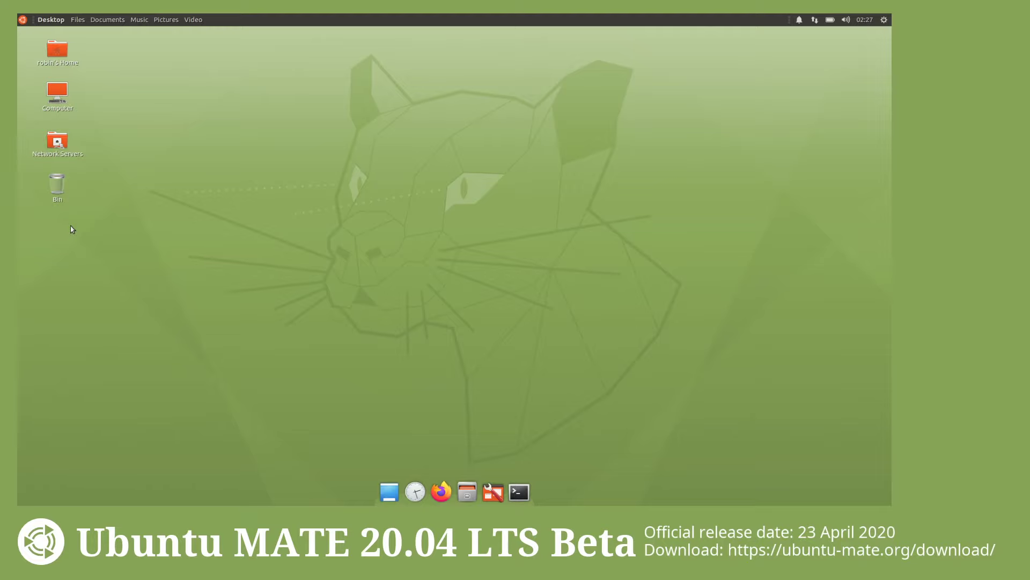
{"action": "right_click", "coordinate": [276, 208]}
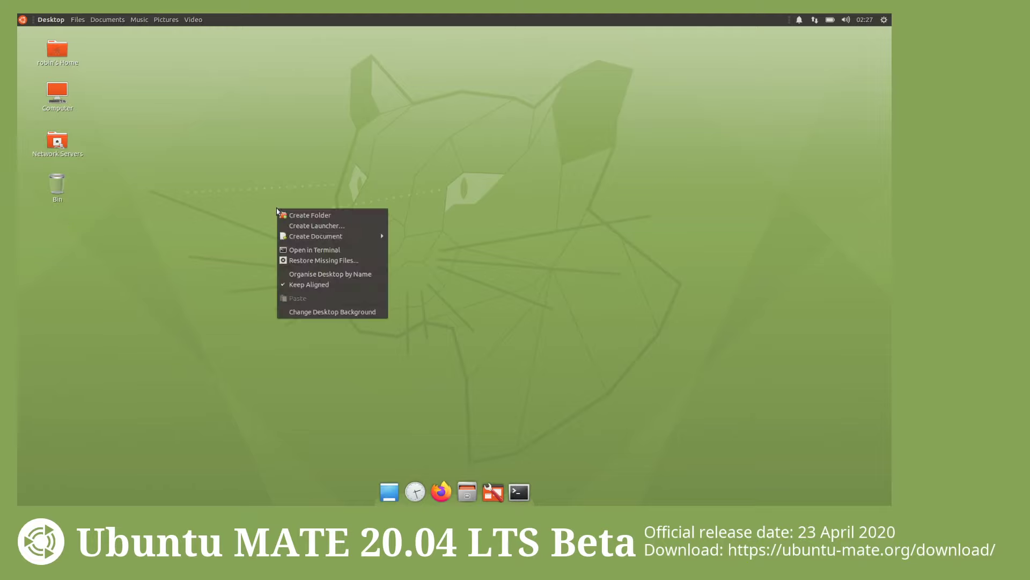
Step: Set the wallpaper to the starry mountain lake, then Zippo Green, and close the Welcome window
{"action": "left_click", "coordinate": [364, 313]}
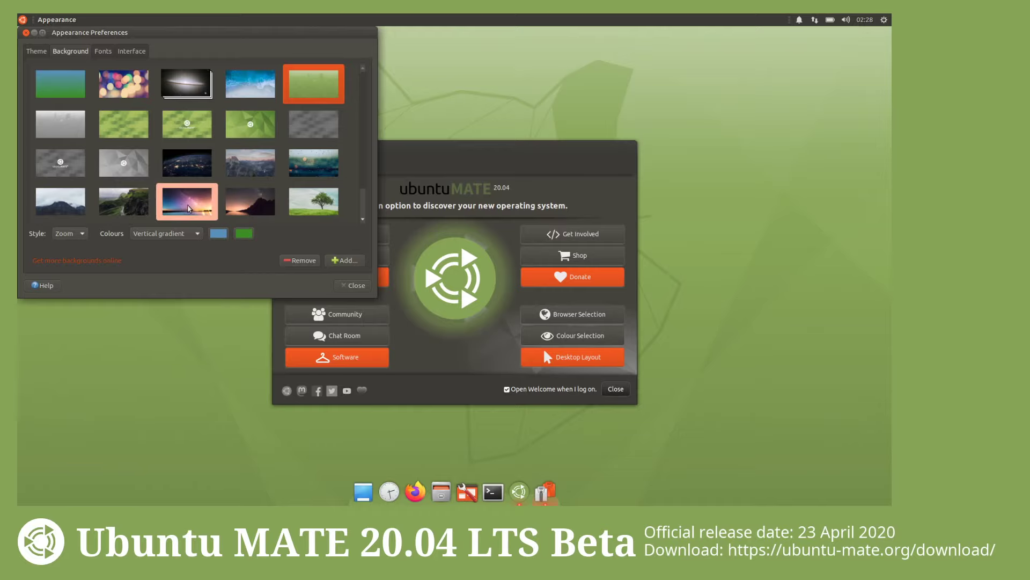
{"action": "left_click", "coordinate": [234, 201]}
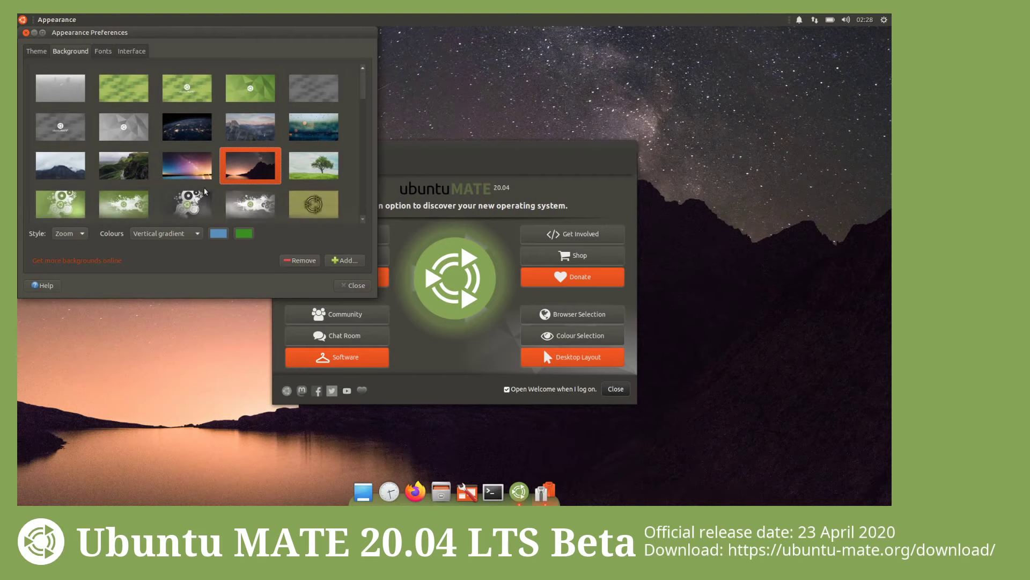
{"action": "scroll", "coordinate": [205, 189], "scroll_direction": "down", "scroll_amount": 1}
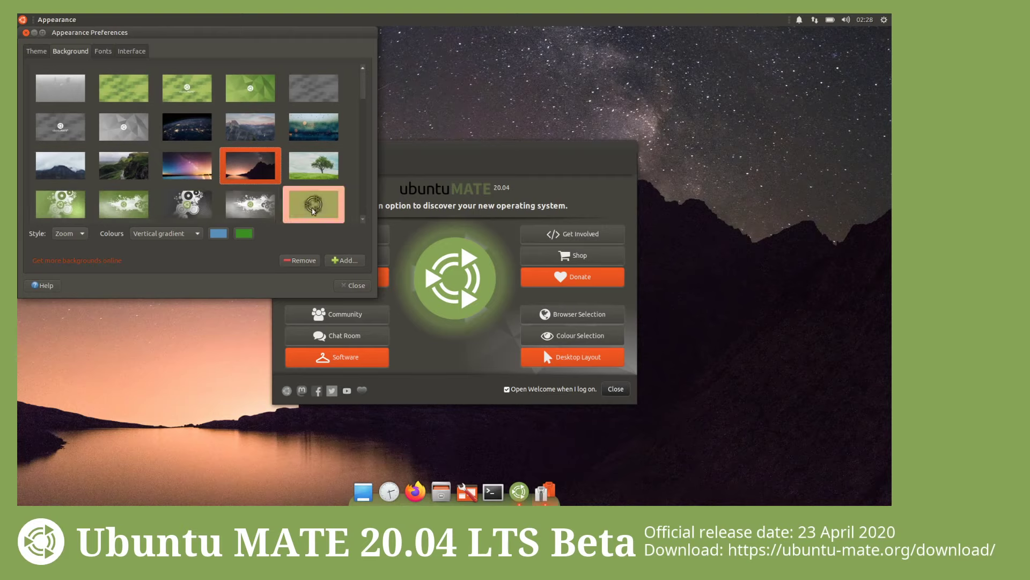
{"action": "left_click", "coordinate": [315, 209]}
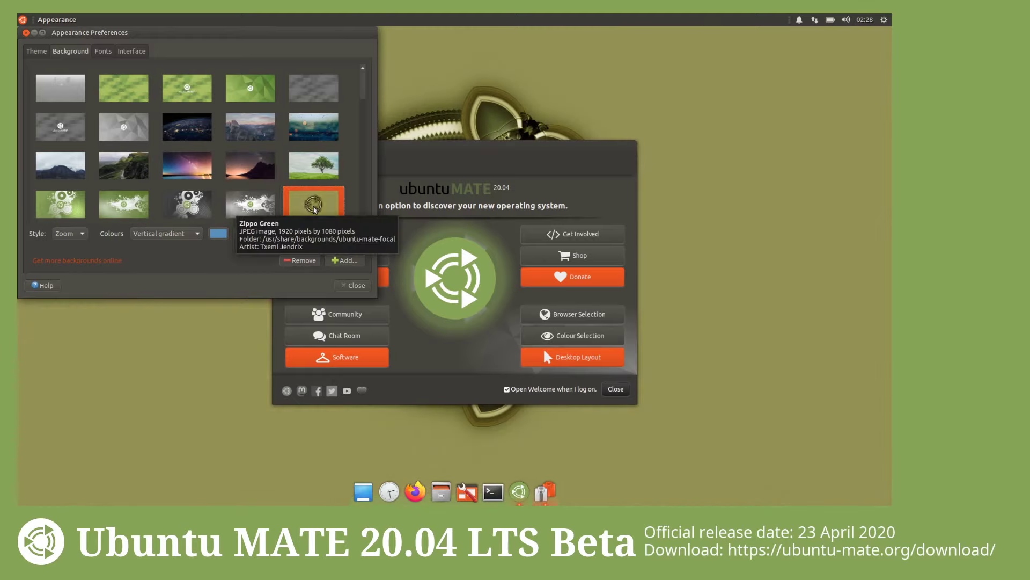
{"action": "left_click", "coordinate": [451, 183]}
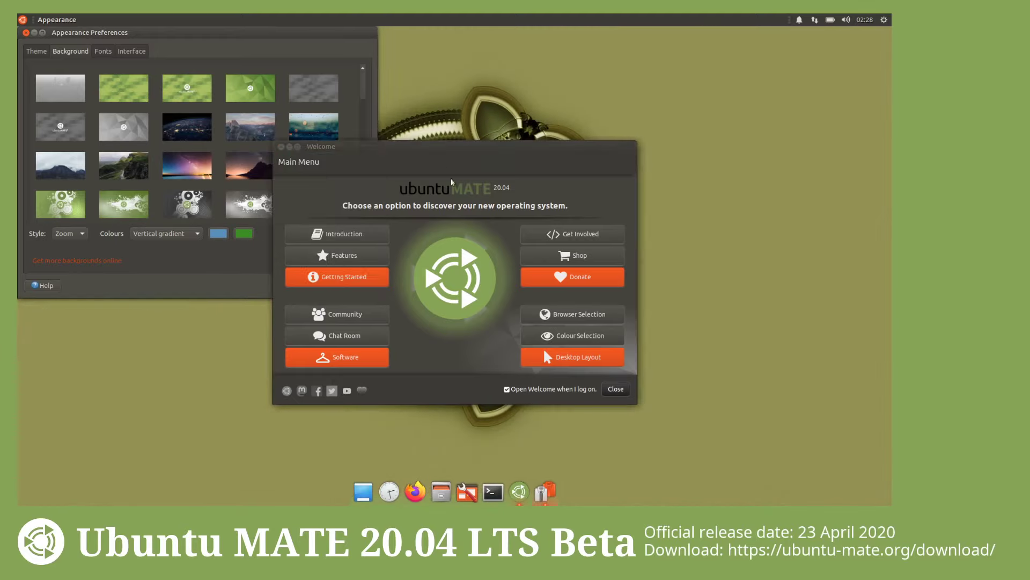
{"action": "left_click", "coordinate": [617, 392]}
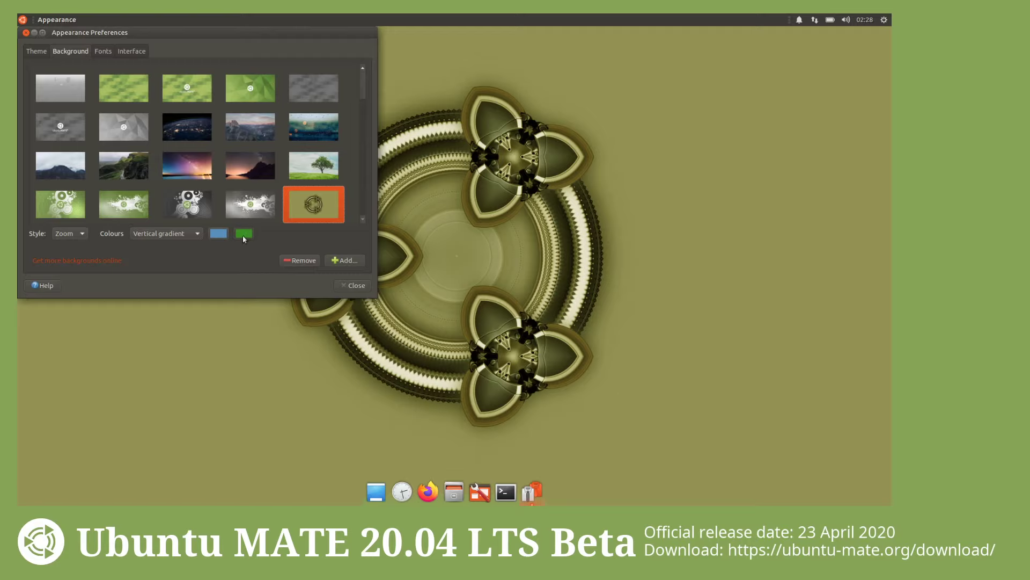
Step: Cycle through Grey Jazz, green cliffs, plain grey, blue water and galaxy wallpapers, ending on dark mountain
{"action": "left_click", "coordinate": [200, 212]}
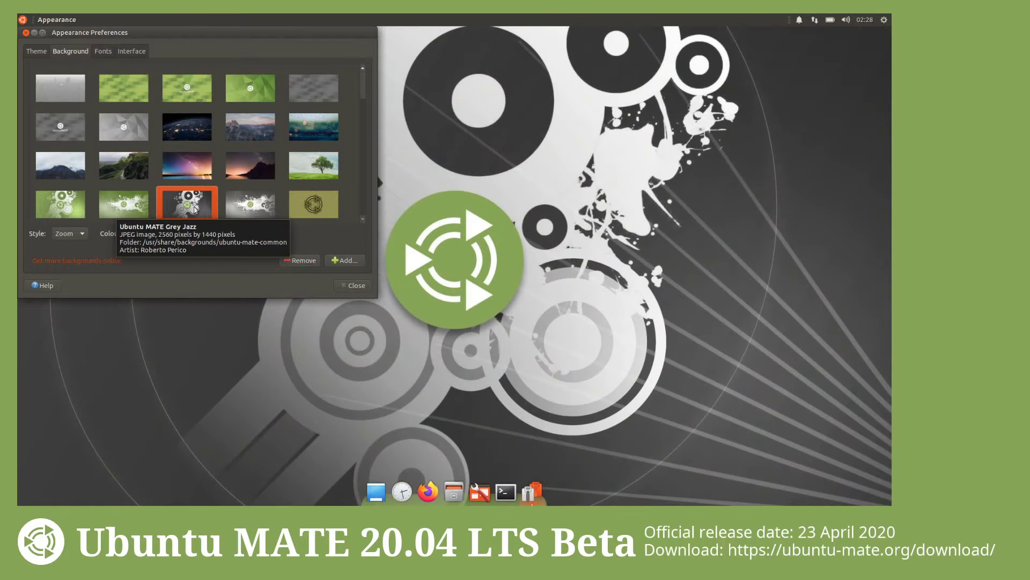
{"action": "left_click", "coordinate": [131, 164]}
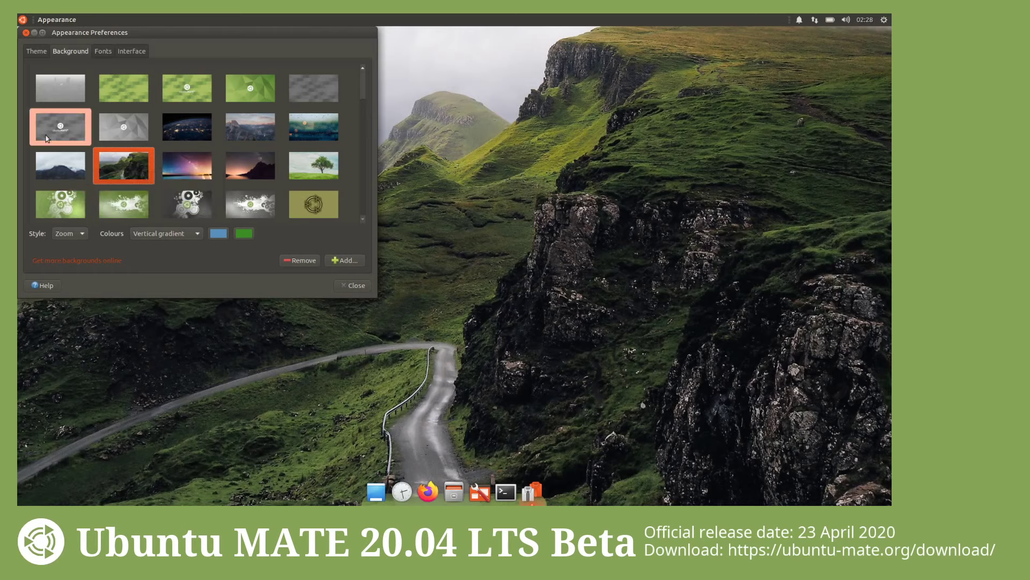
{"action": "scroll", "coordinate": [60, 131], "scroll_direction": "up", "scroll_amount": 1}
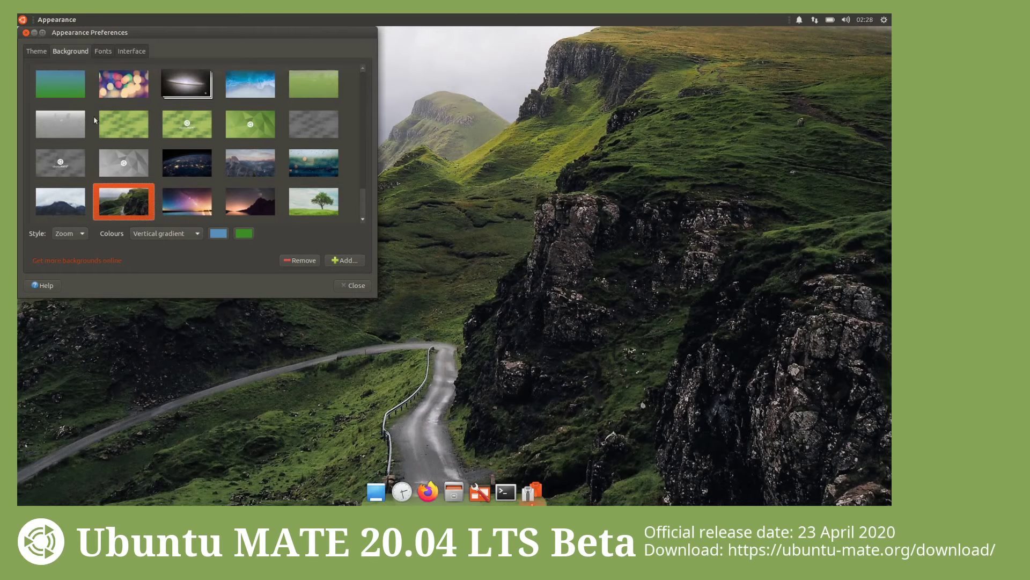
{"action": "left_click", "coordinate": [60, 123]}
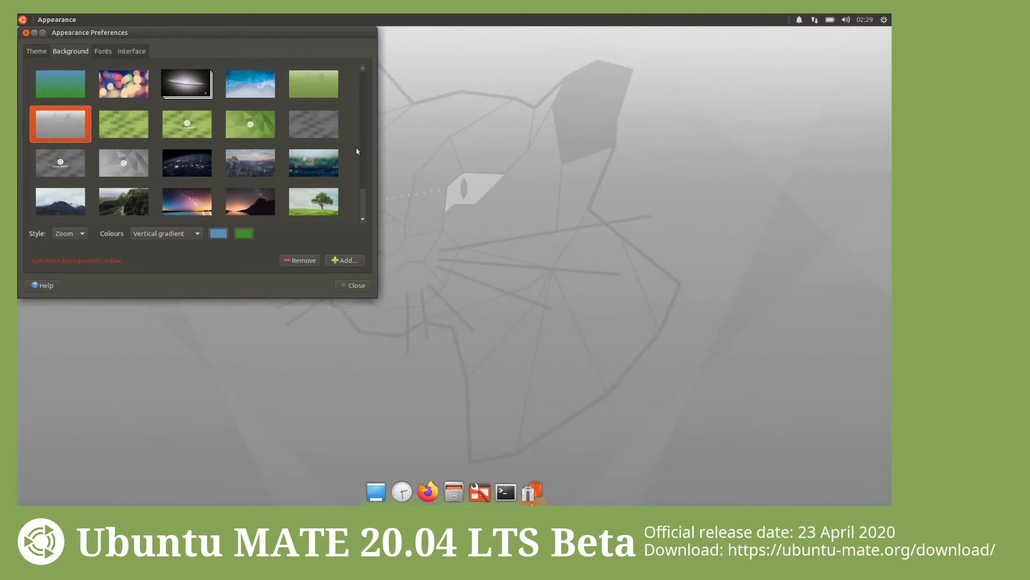
{"action": "left_click", "coordinate": [253, 87]}
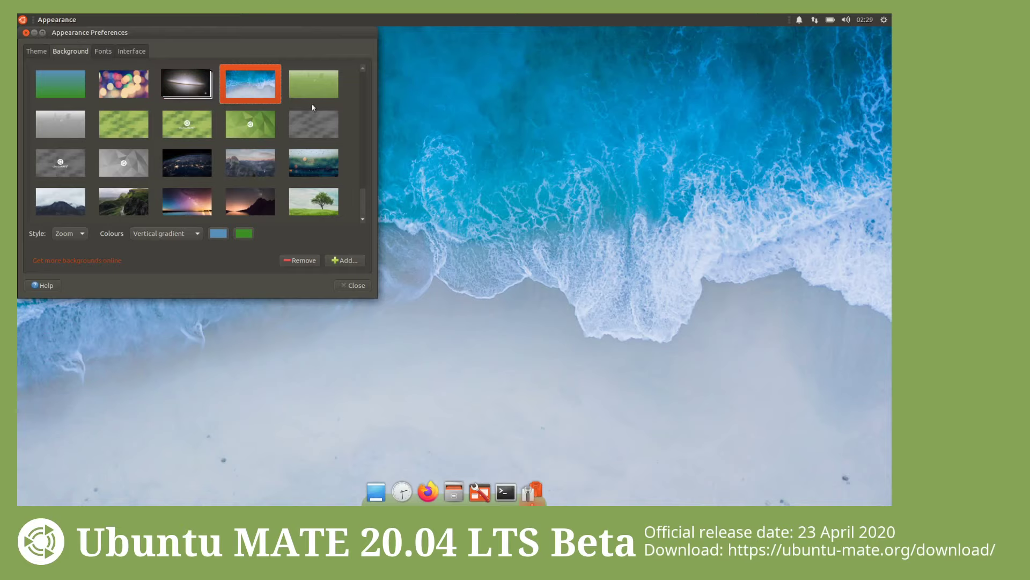
{"action": "scroll", "coordinate": [307, 142], "scroll_direction": "down", "scroll_amount": 1}
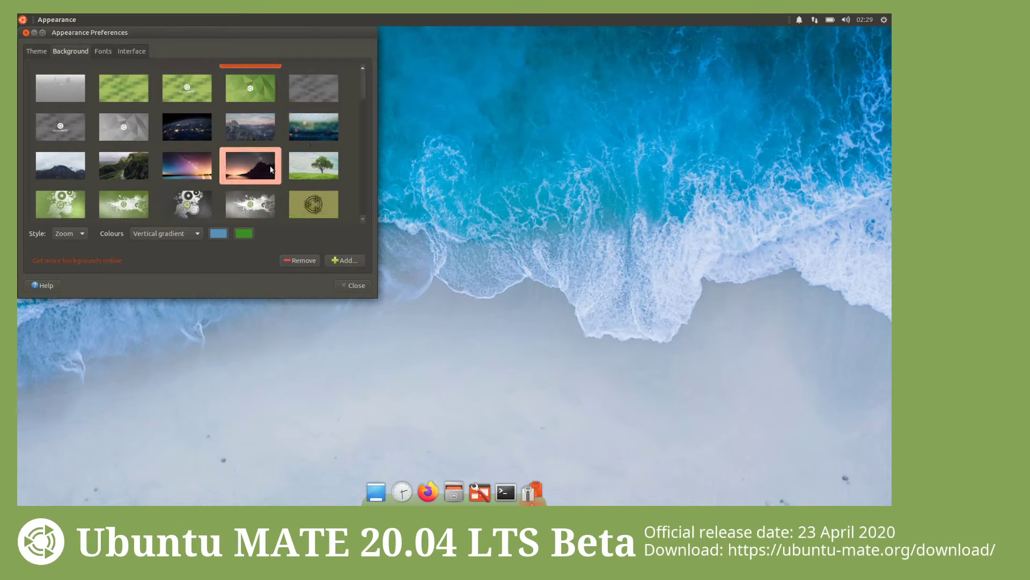
{"action": "left_click", "coordinate": [203, 167]}
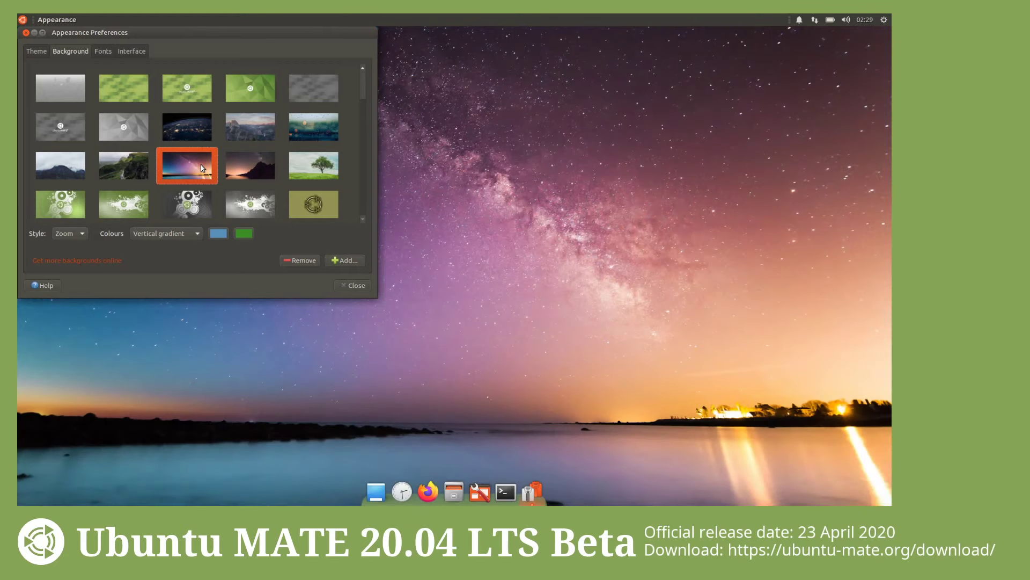
{"action": "left_click", "coordinate": [252, 166]}
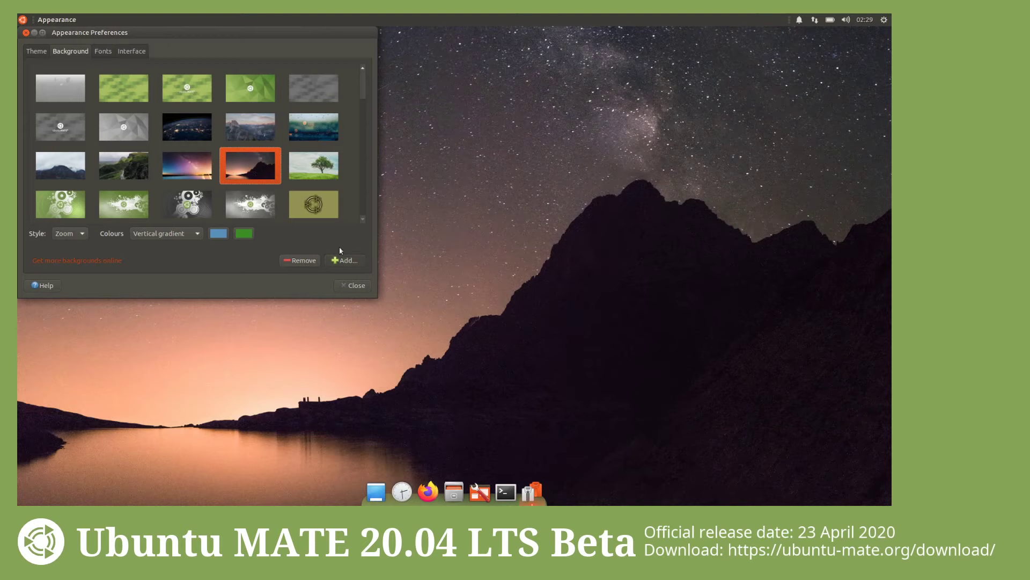
Step: Open the online backgrounds forum and view the minimum wallpaper resolution topic
{"action": "left_click", "coordinate": [98, 263]}
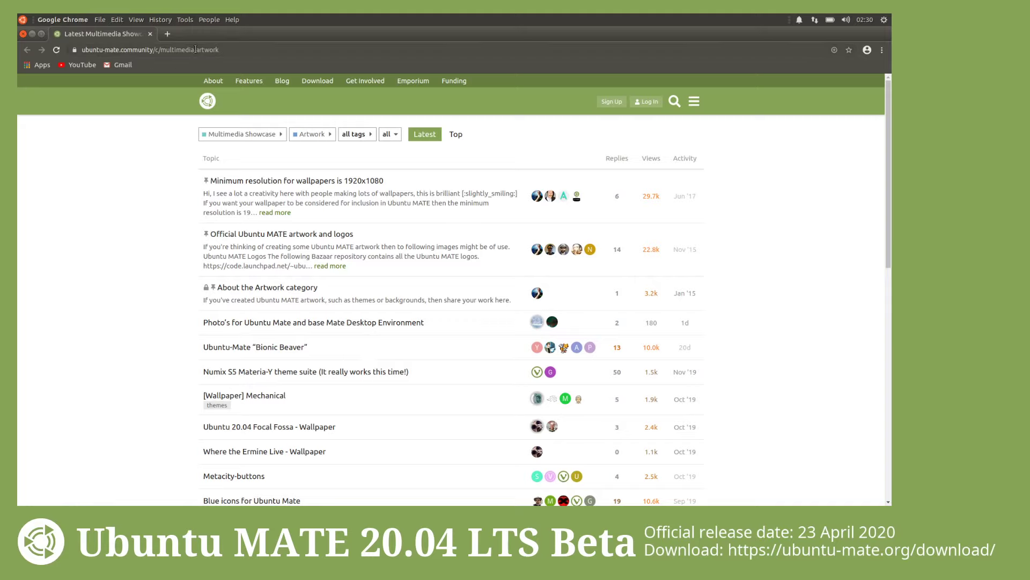
{"action": "left_click", "coordinate": [230, 182]}
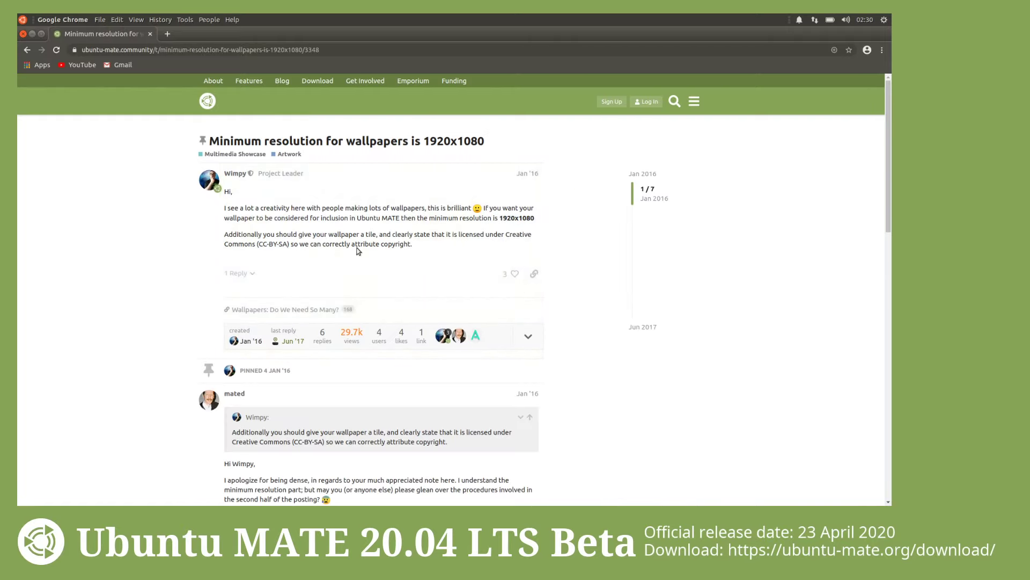
{"action": "scroll", "coordinate": [358, 252], "scroll_direction": "down", "scroll_amount": 4}
{"action": "key", "text": "alt+Left"}
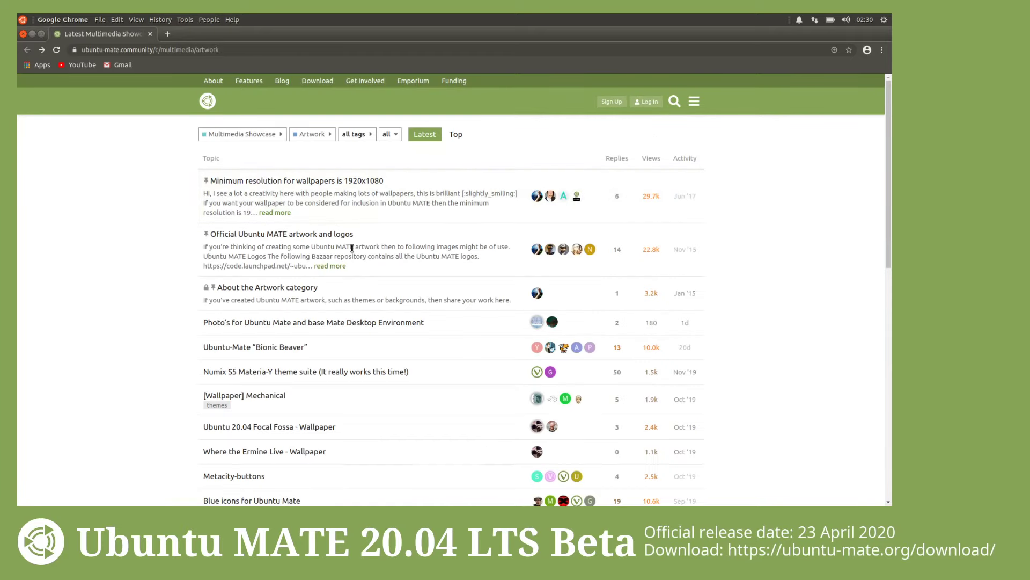
Step: Browse the Official Ubuntu MATE artwork and logos thread and its Yuyo GitHub link, then return to the topic list
{"action": "left_click", "coordinate": [308, 236]}
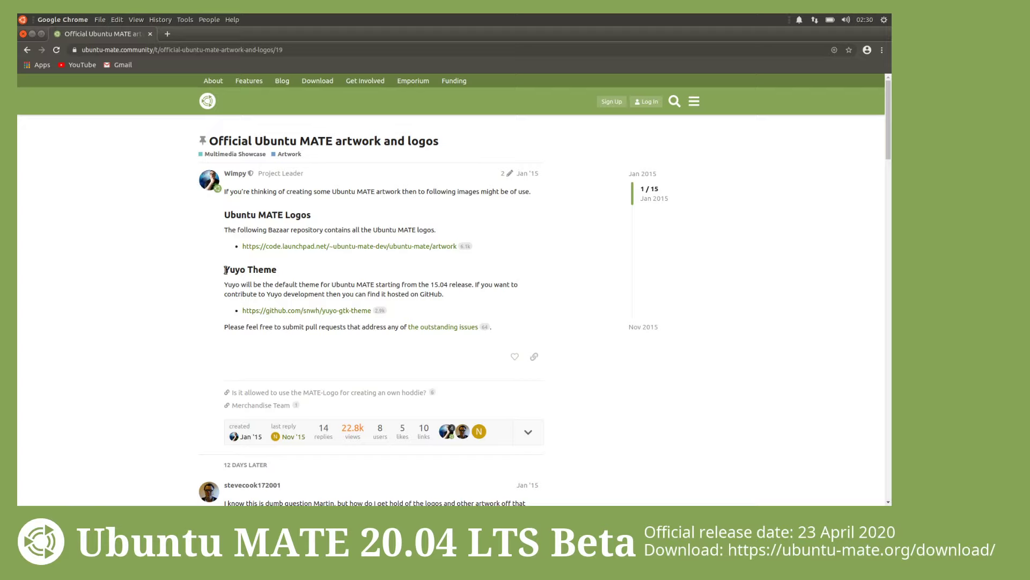
{"action": "left_click_drag", "start_coordinate": [224, 270], "coordinate": [251, 271]}
{"action": "left_click", "coordinate": [266, 280]}
{"action": "left_click", "coordinate": [232, 270]}
{"action": "left_click_drag", "start_coordinate": [224, 270], "coordinate": [240, 270]}
{"action": "left_click", "coordinate": [309, 311]}
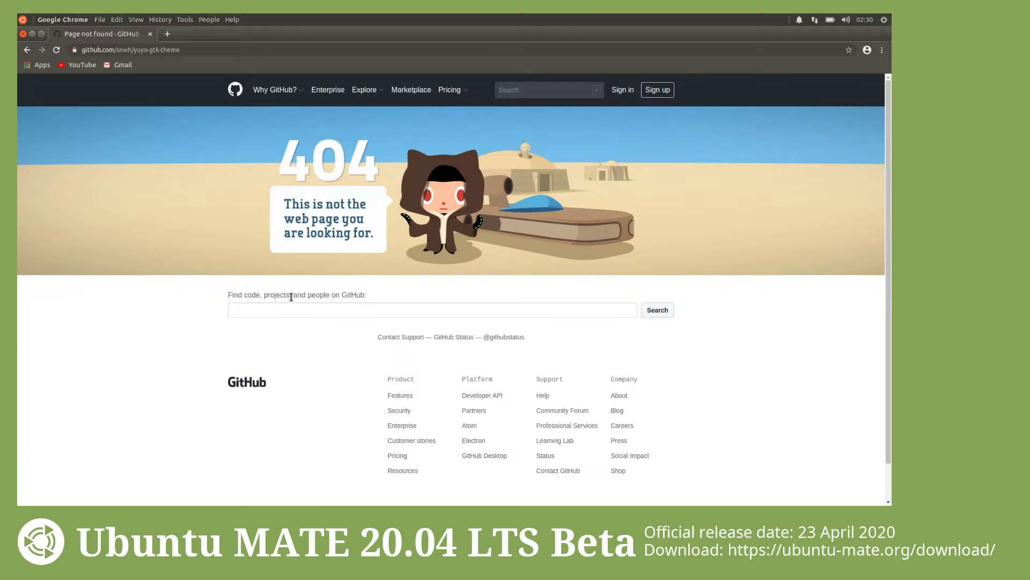
{"action": "key", "text": "alt+Left"}
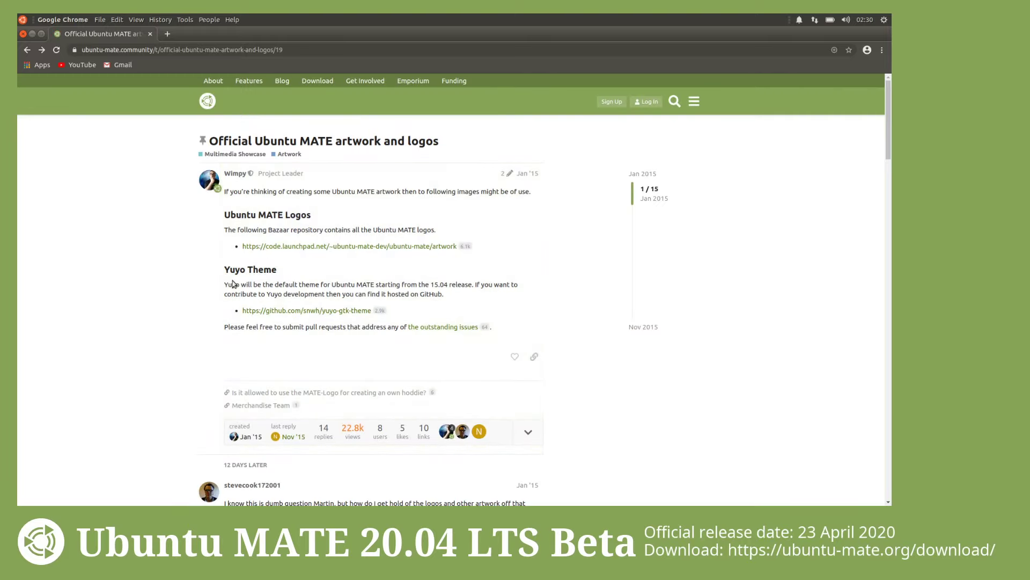
{"action": "scroll", "coordinate": [185, 282], "scroll_direction": "down", "scroll_amount": 6}
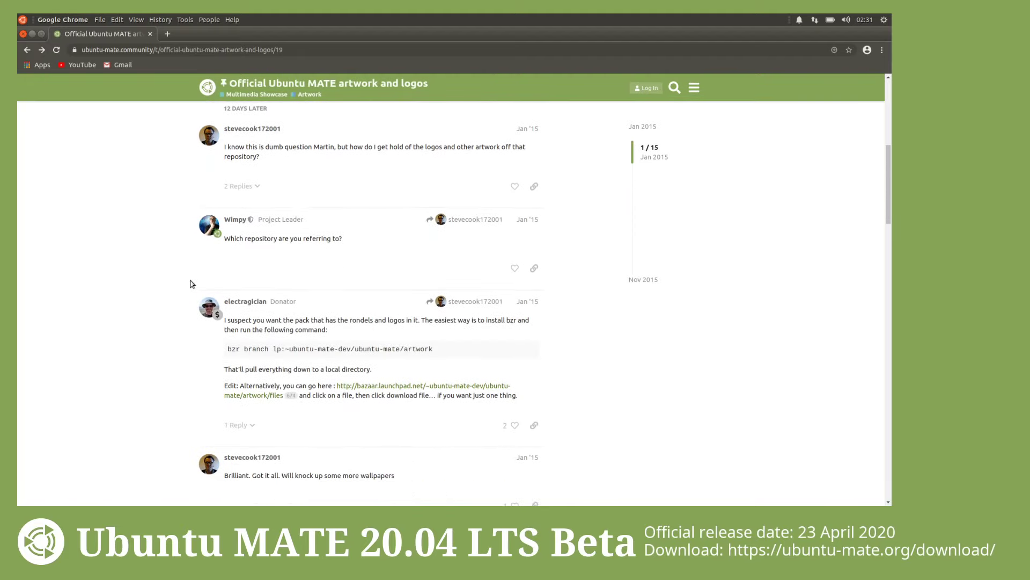
{"action": "left_click", "coordinate": [27, 49]}
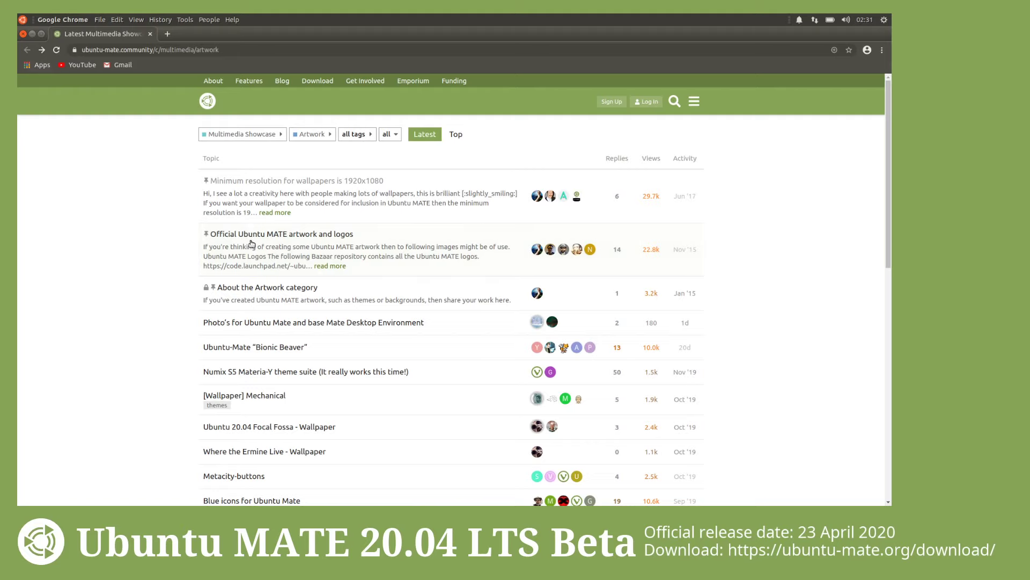
Step: Open the Ubuntu 20.04 Focal Fossa - Wallpaper topic and scroll through it
{"action": "scroll", "coordinate": [198, 279], "scroll_direction": "down", "scroll_amount": 3}
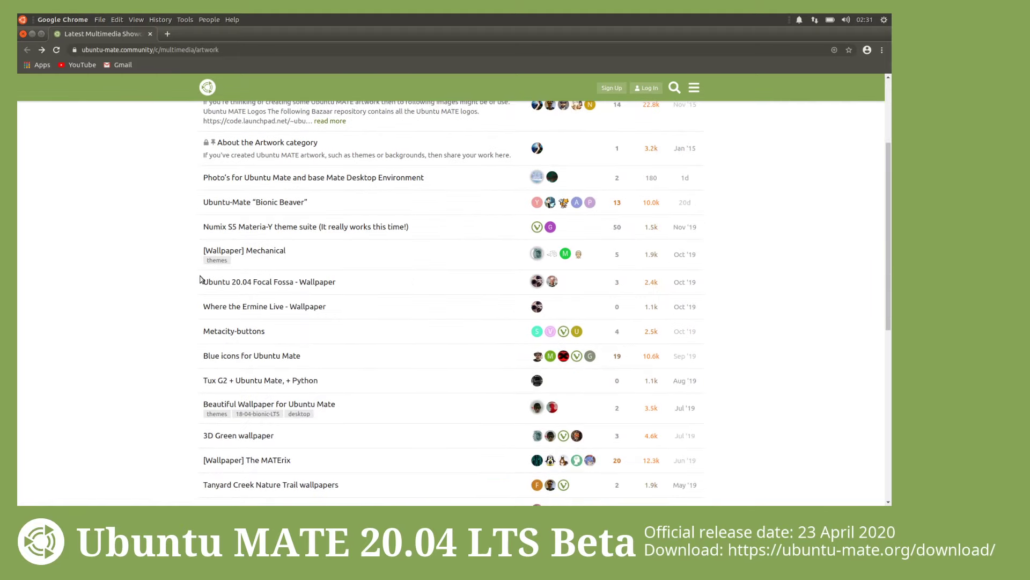
{"action": "left_click", "coordinate": [288, 285]}
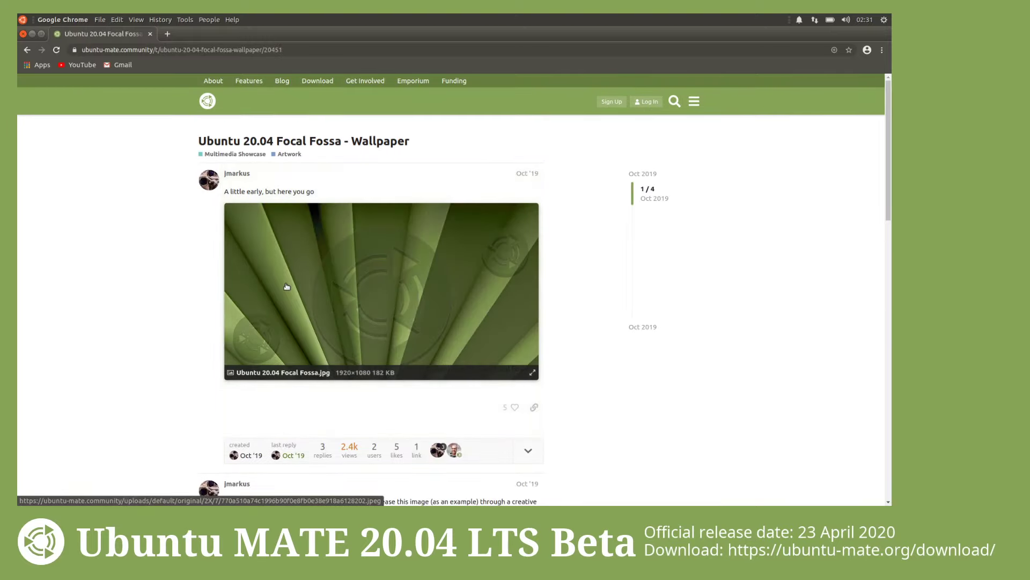
{"action": "scroll", "coordinate": [287, 286], "scroll_direction": "down", "scroll_amount": 5}
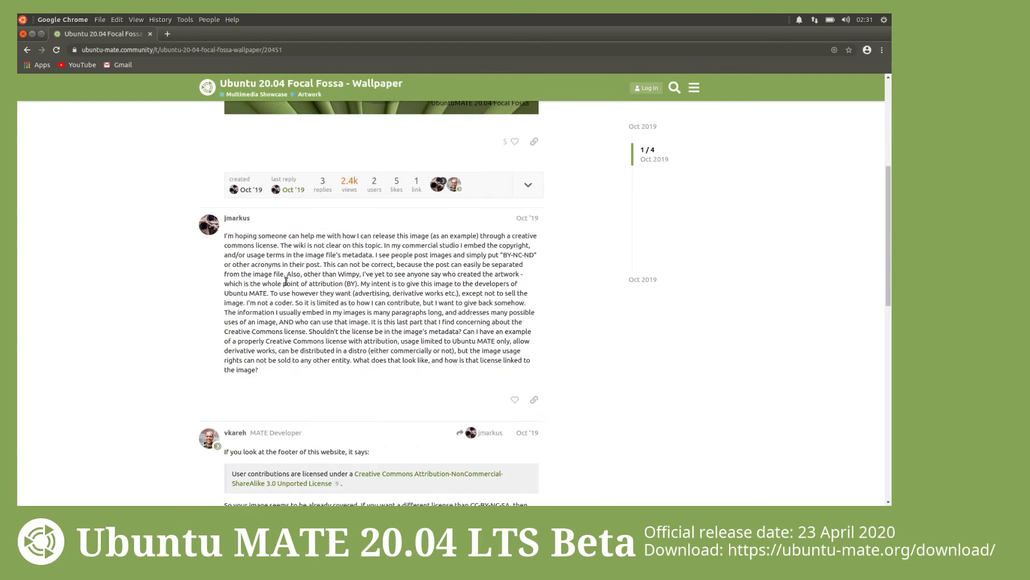
{"action": "scroll", "coordinate": [286, 280], "scroll_direction": "down", "scroll_amount": 10}
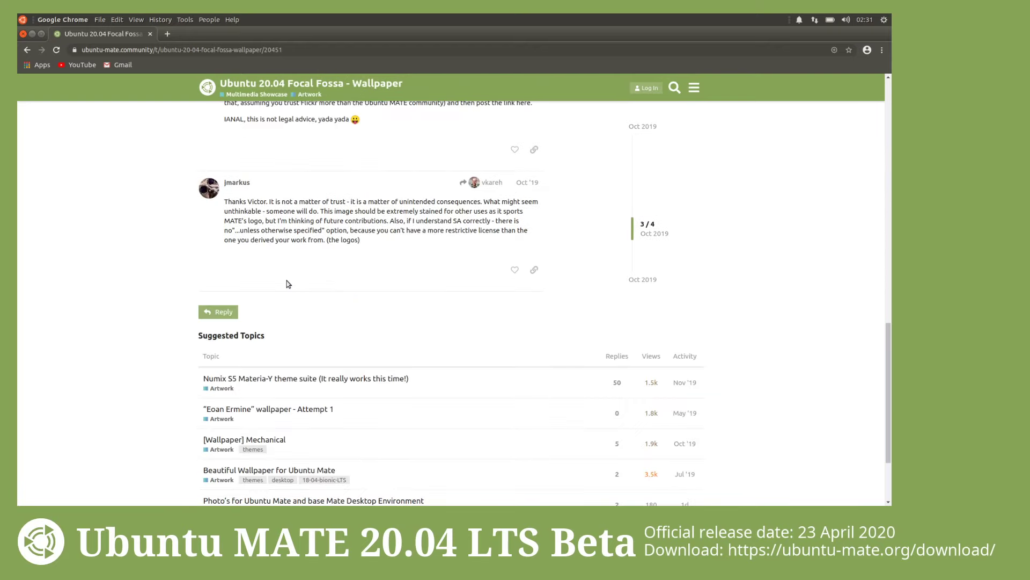
{"action": "scroll", "coordinate": [292, 283], "scroll_direction": "down", "scroll_amount": 3}
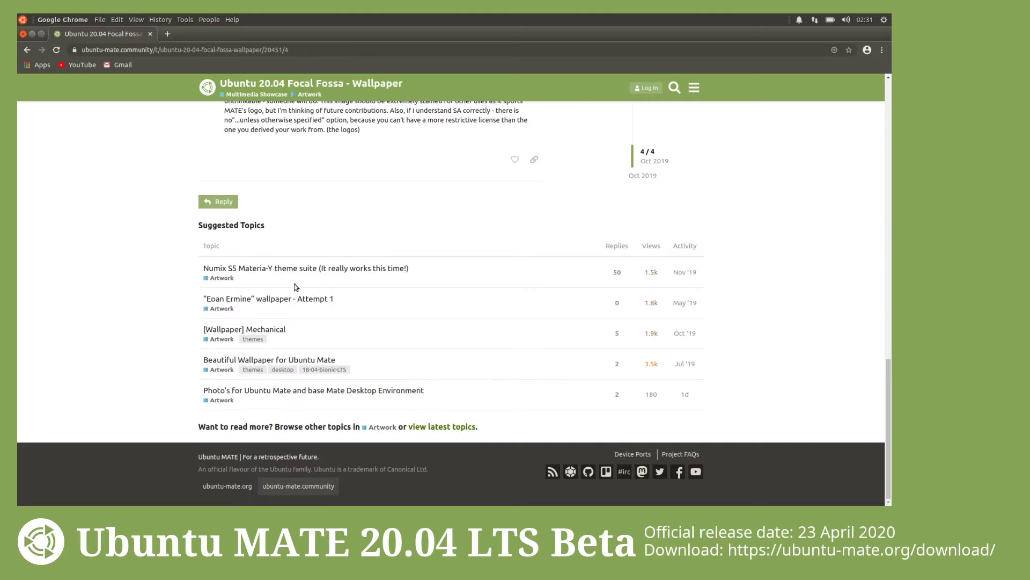
Step: Read the [Wallpaper] Mechanical suggested topic, then go back to the Focal Fossa topic
{"action": "left_click", "coordinate": [277, 332]}
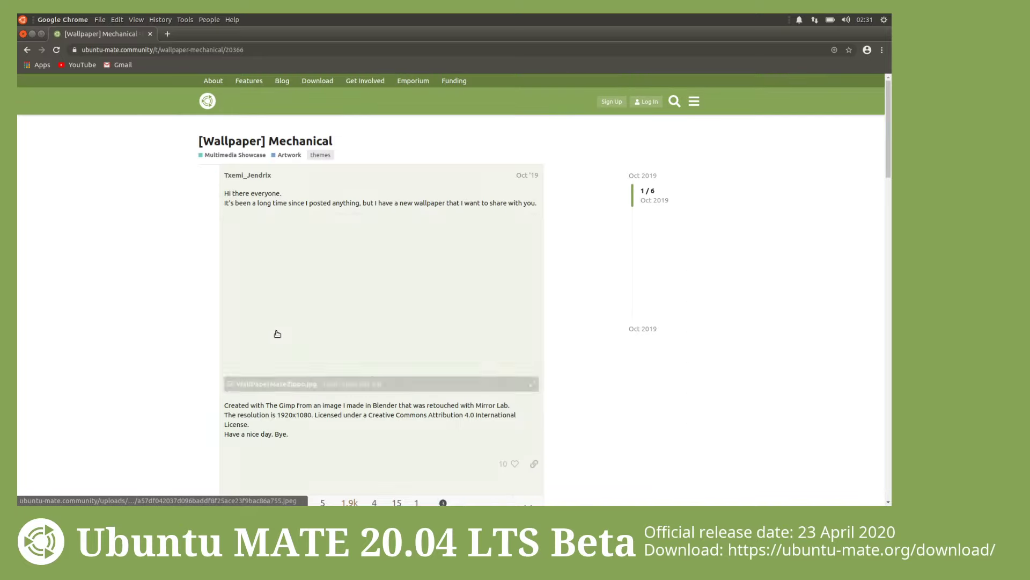
{"action": "scroll", "coordinate": [282, 325], "scroll_direction": "down", "scroll_amount": 6}
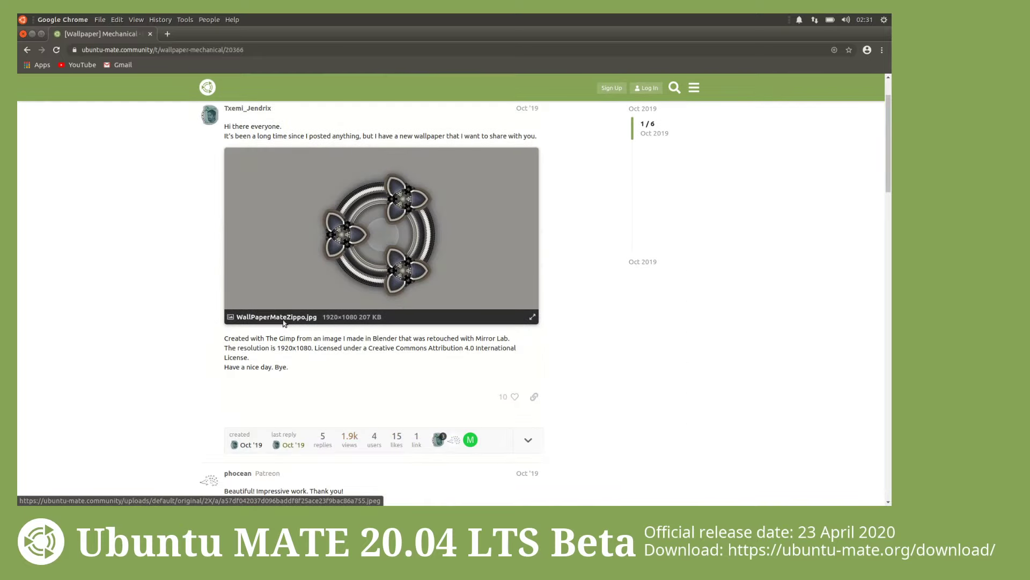
{"action": "scroll", "coordinate": [286, 318], "scroll_direction": "down", "scroll_amount": 6}
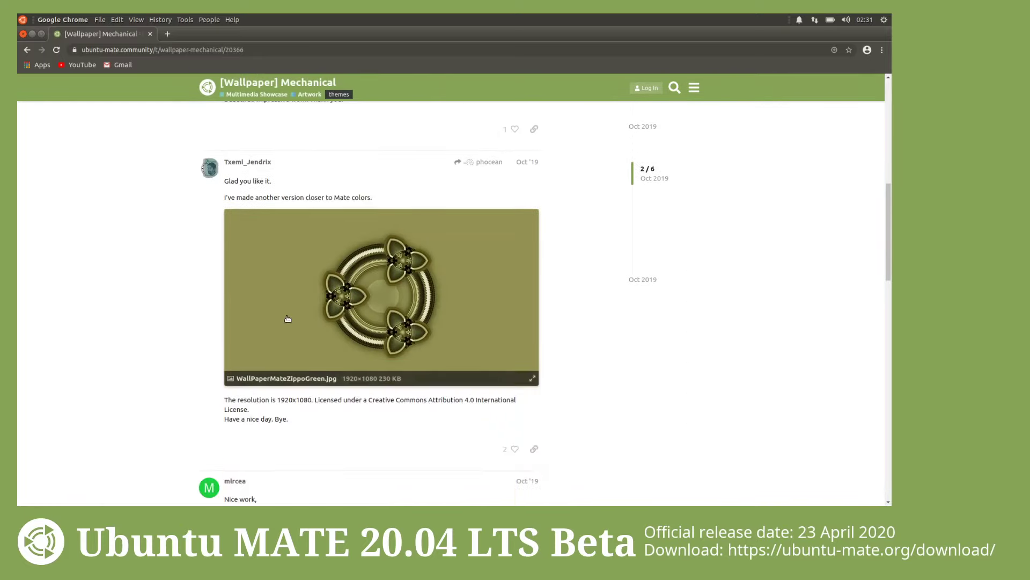
{"action": "scroll", "coordinate": [287, 315], "scroll_direction": "down", "scroll_amount": 8}
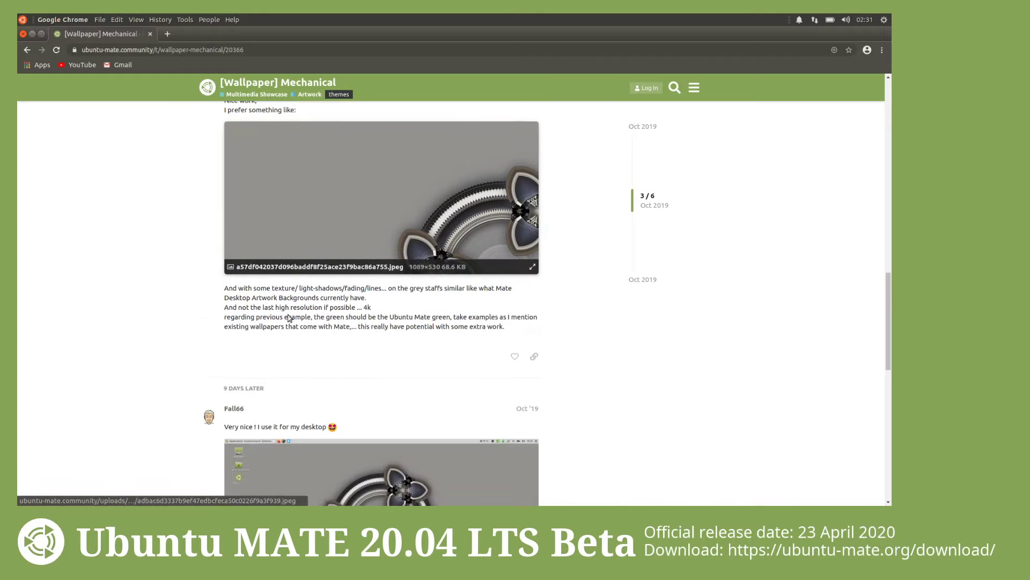
{"action": "scroll", "coordinate": [290, 316], "scroll_direction": "down", "scroll_amount": 6}
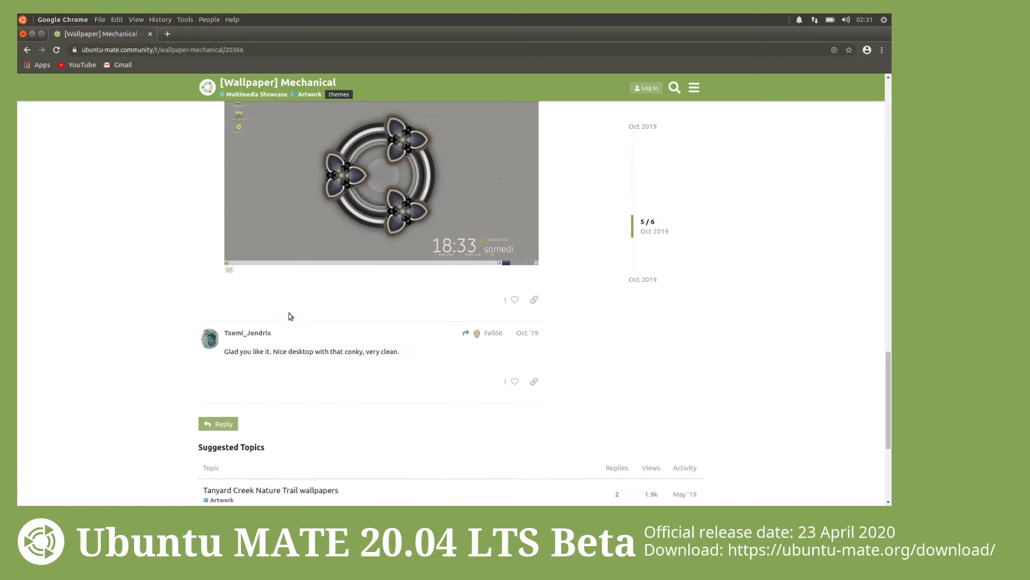
{"action": "scroll", "coordinate": [290, 314], "scroll_direction": "down", "scroll_amount": 2}
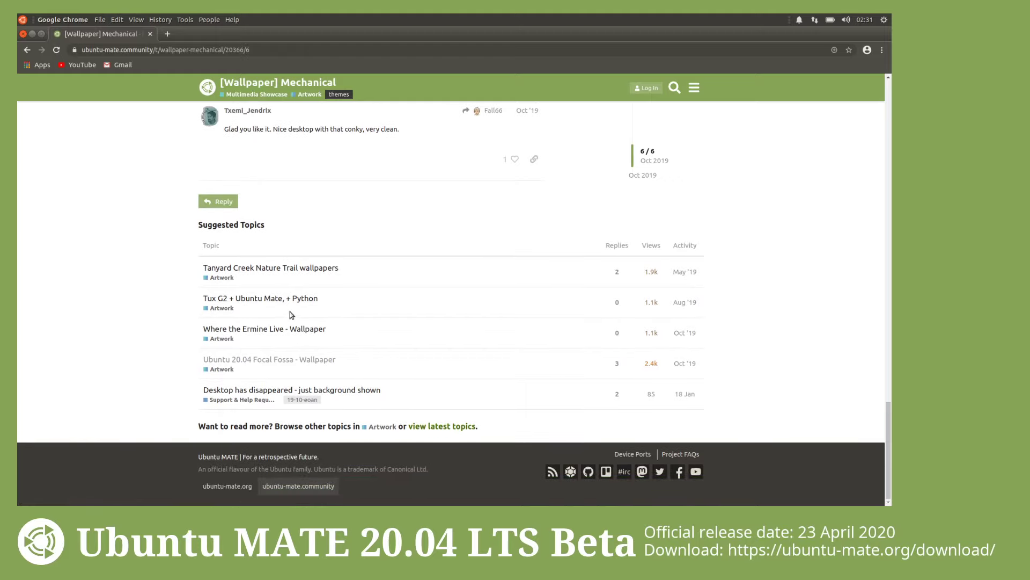
{"action": "scroll", "coordinate": [291, 315], "scroll_direction": "up", "scroll_amount": 6}
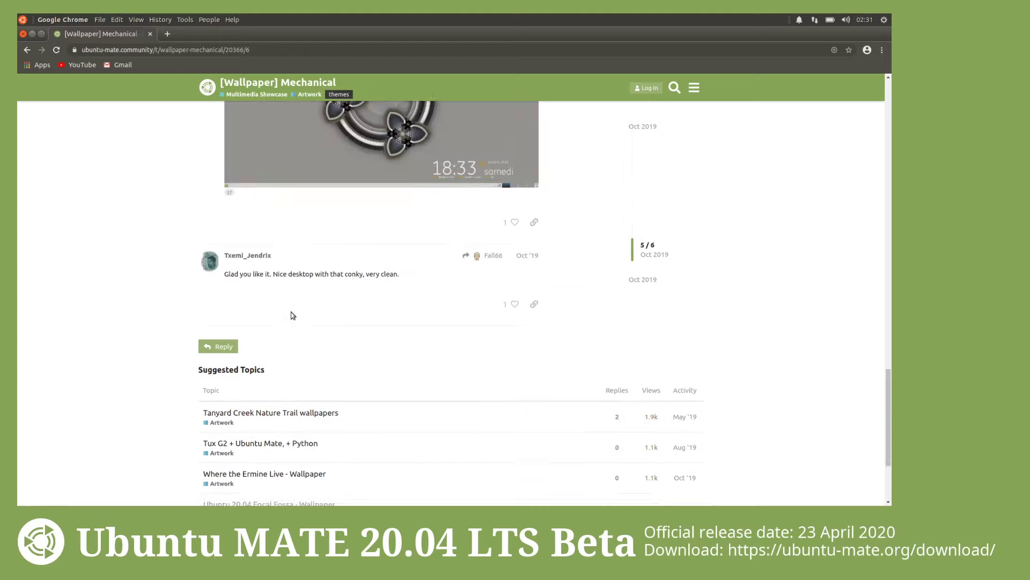
{"action": "key", "text": "alt+Left"}
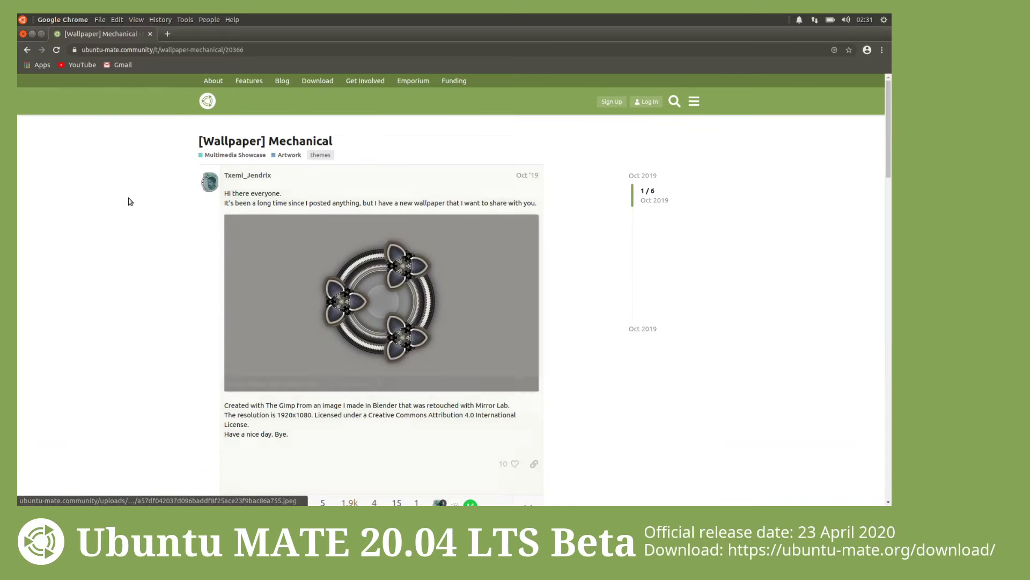
{"action": "key", "text": "alt+Left"}
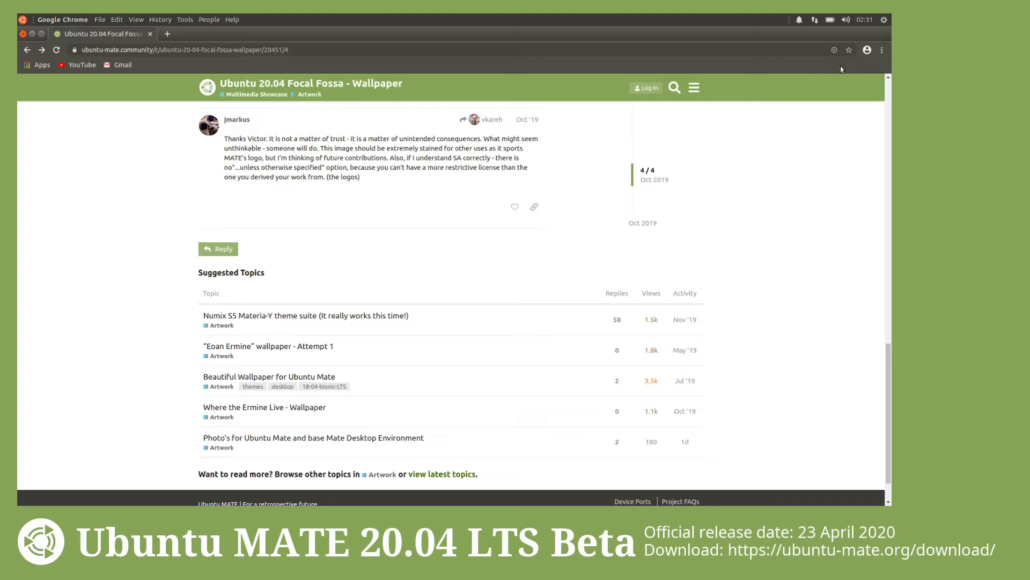
Step: In Chrome's Appearance settings, switch the theme to Classic and then back to GTK+
{"action": "left_click", "coordinate": [882, 50]}
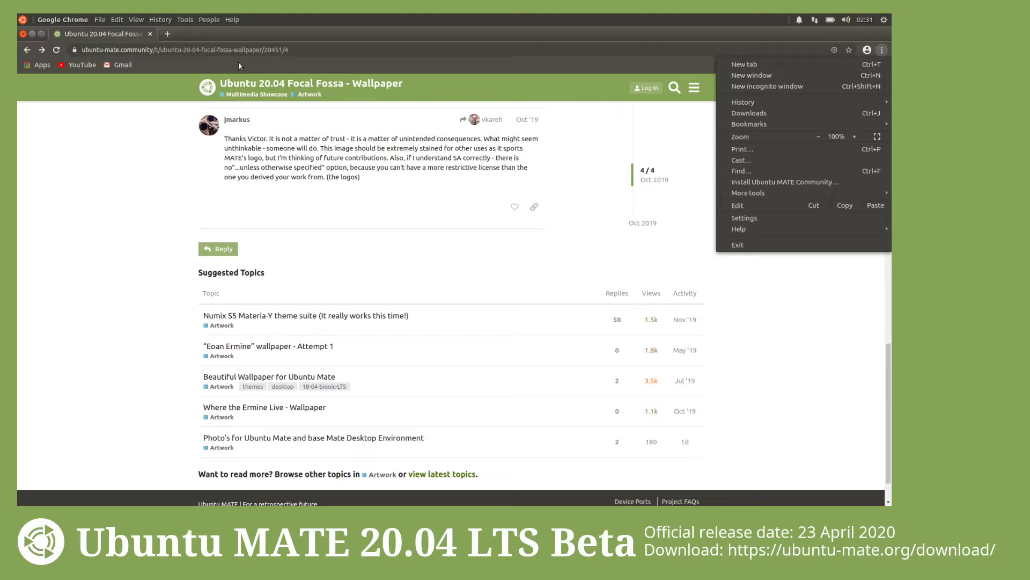
{"action": "left_click", "coordinate": [759, 220]}
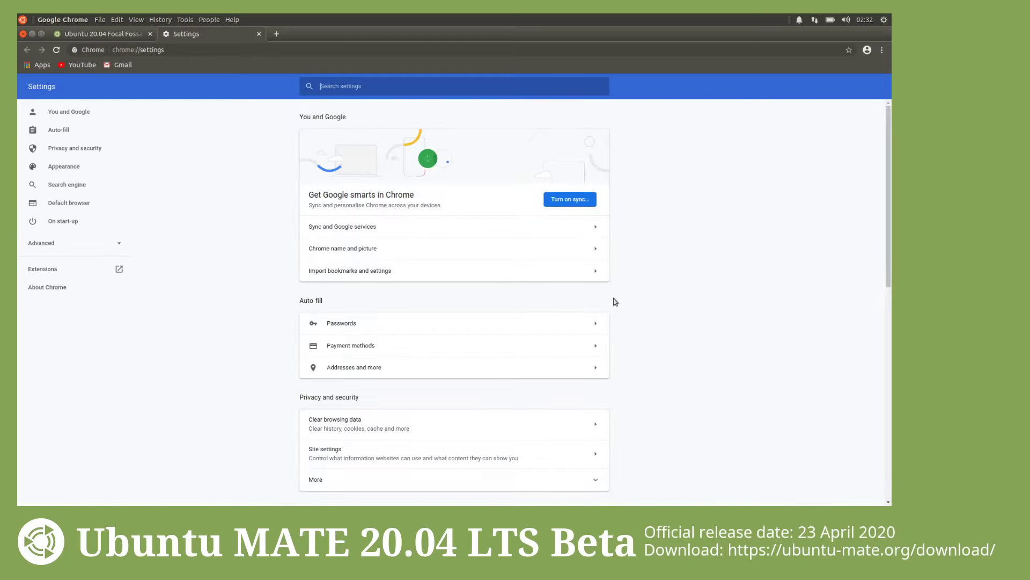
{"action": "scroll", "coordinate": [624, 321], "scroll_direction": "down", "scroll_amount": 5}
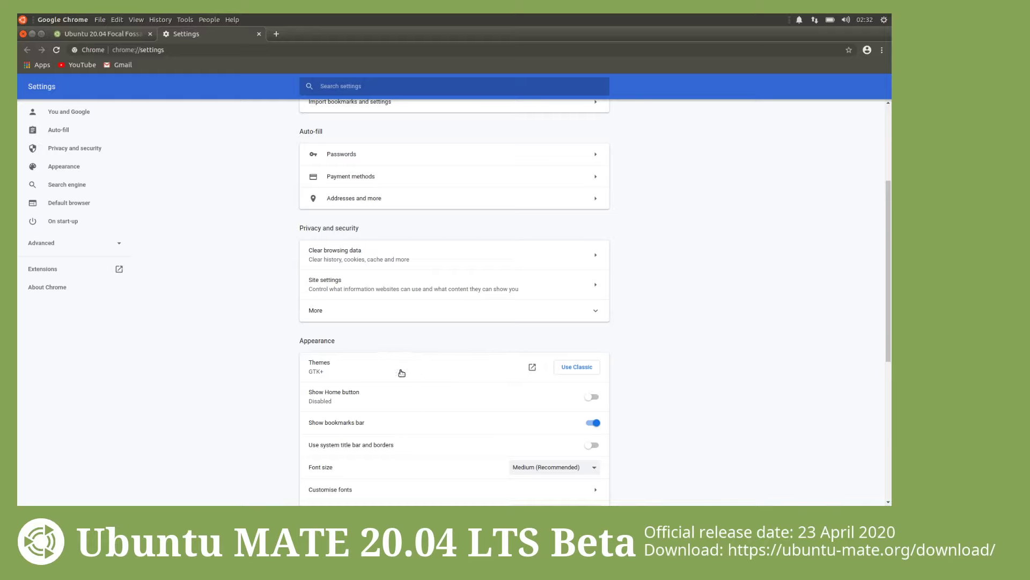
{"action": "left_click", "coordinate": [565, 371]}
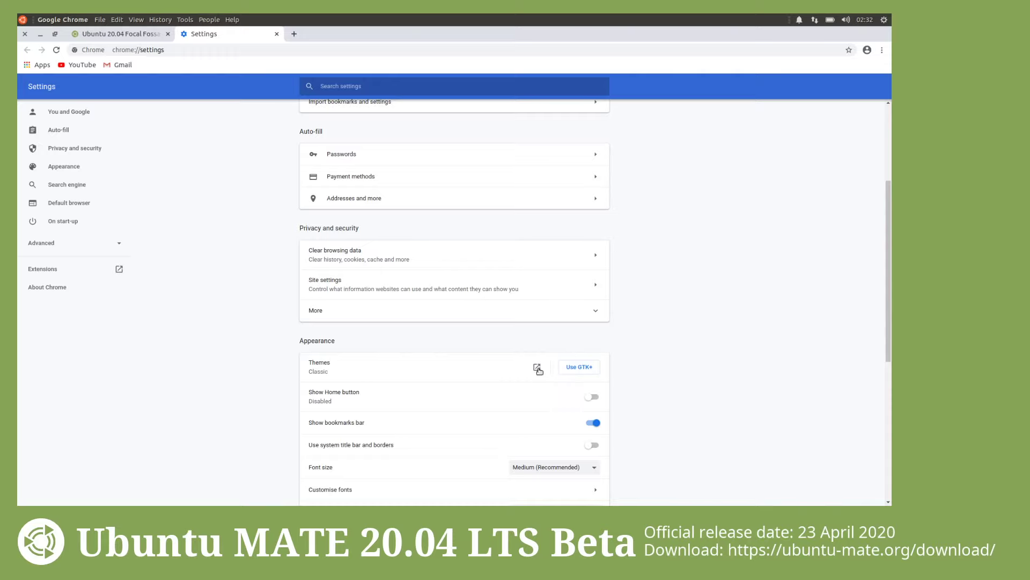
{"action": "left_click", "coordinate": [574, 368]}
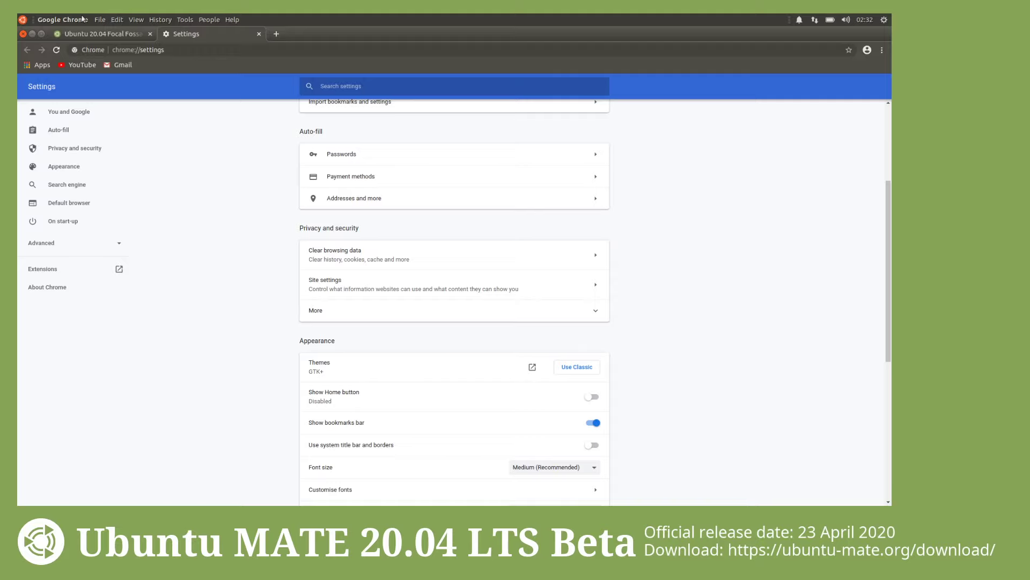
{"action": "right_click", "coordinate": [363, 32]}
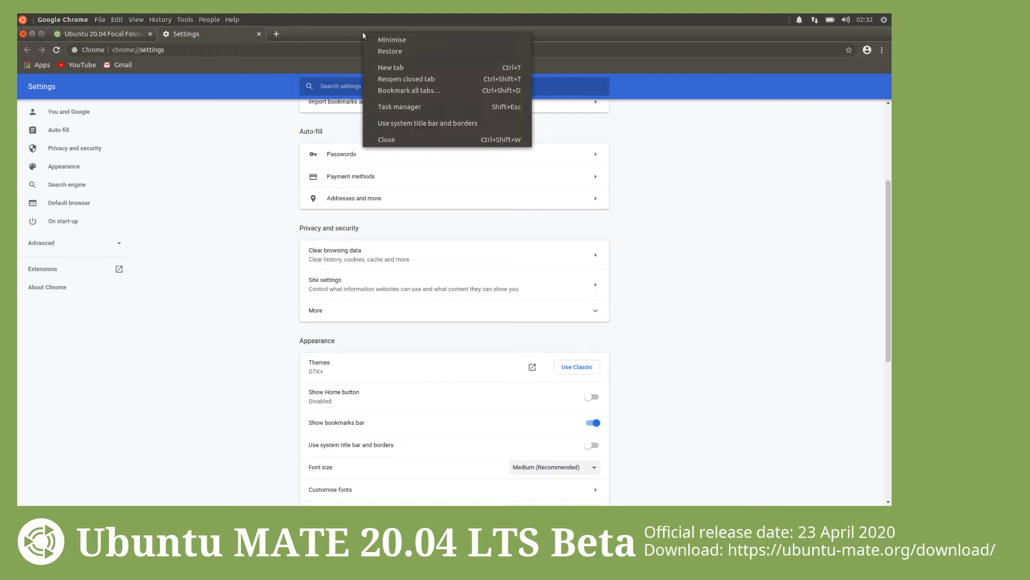
{"action": "left_click", "coordinate": [427, 125]}
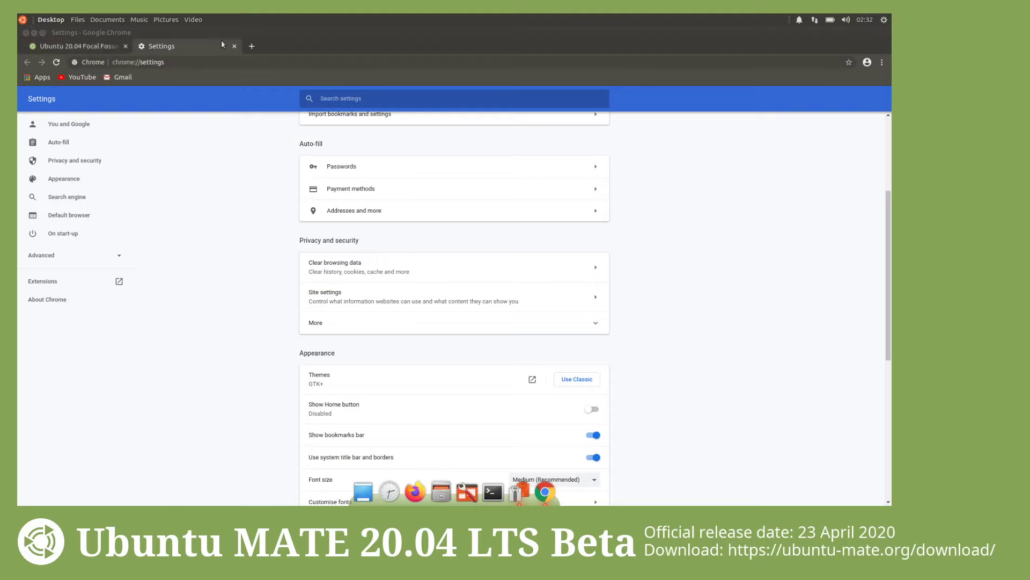
{"action": "right_click", "coordinate": [321, 45]}
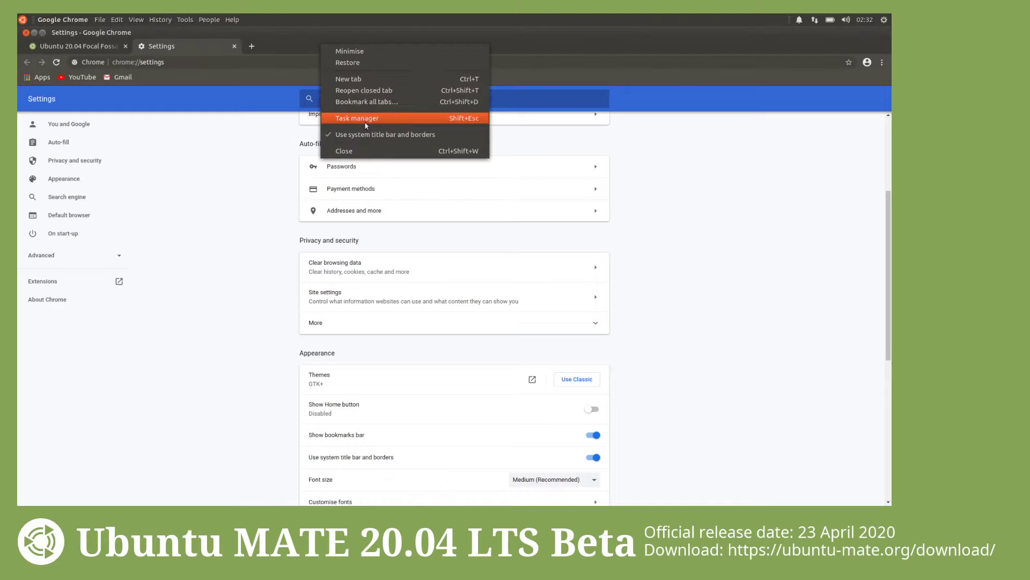
{"action": "left_click", "coordinate": [375, 135]}
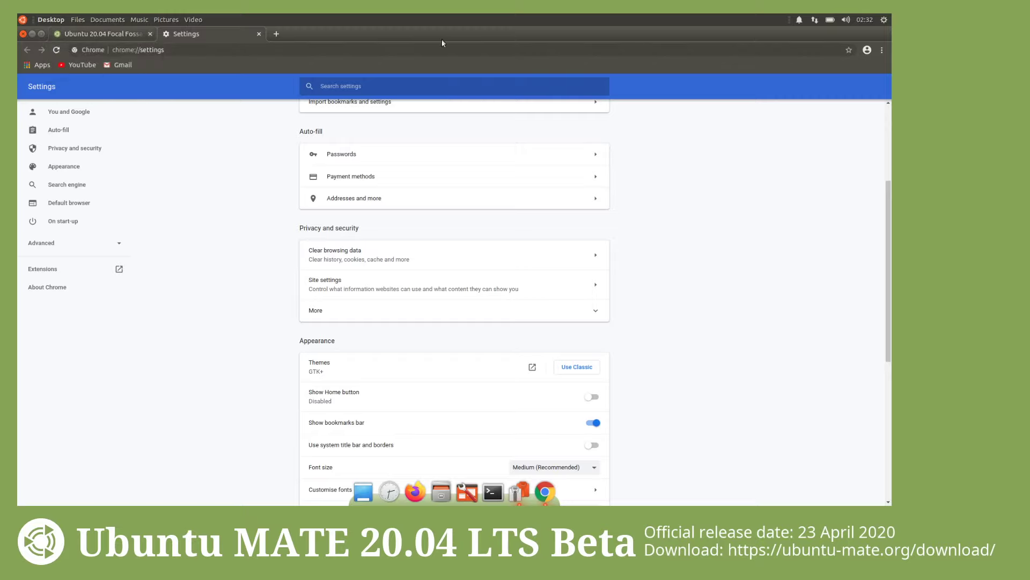
Step: Close Chrome and Appearance Preferences, then launch Firefox from the dock
{"action": "left_click", "coordinate": [23, 34]}
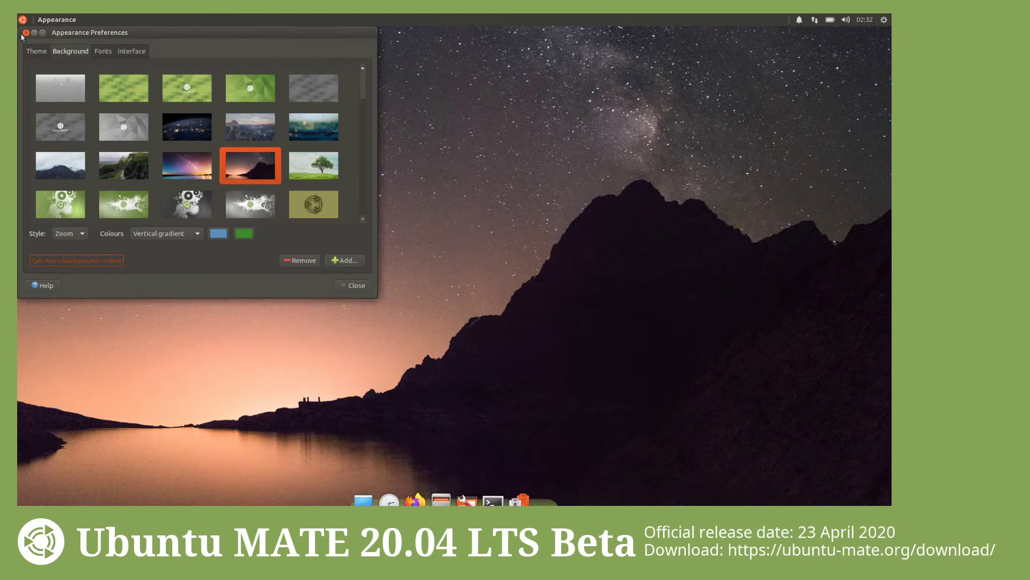
{"action": "left_click_drag", "start_coordinate": [108, 31], "coordinate": [131, 49]}
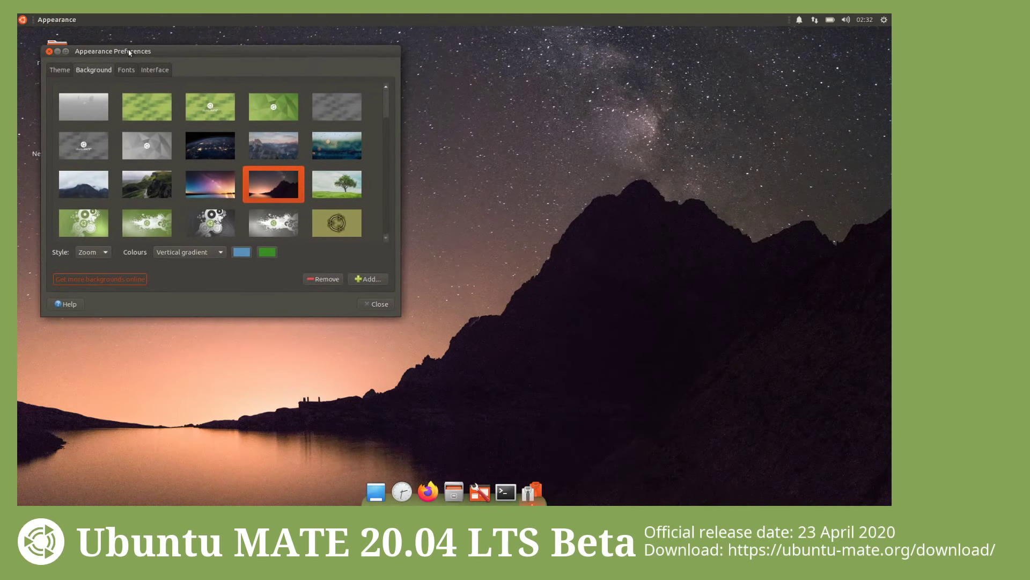
{"action": "left_click", "coordinate": [375, 304]}
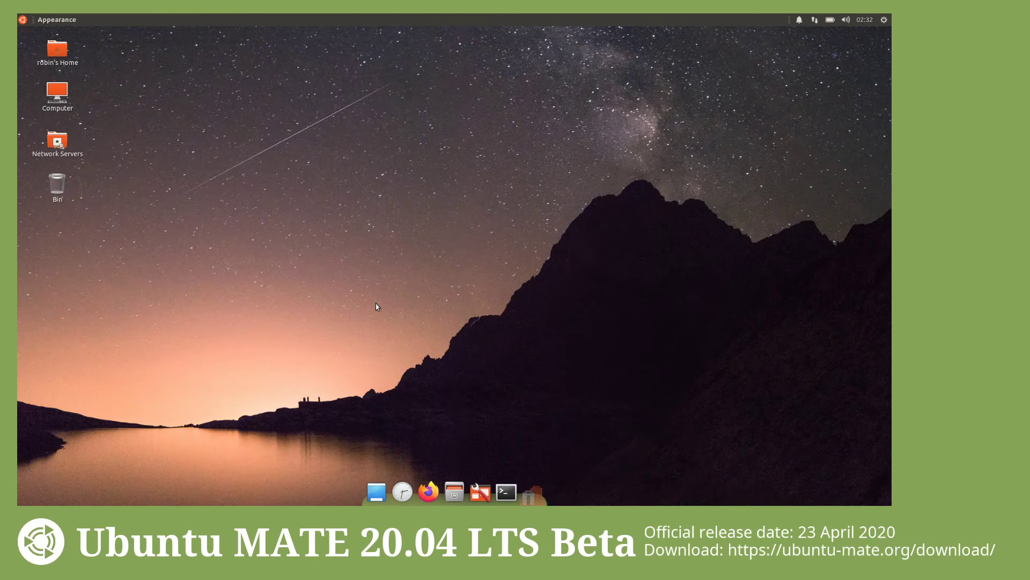
{"action": "left_click", "coordinate": [440, 488]}
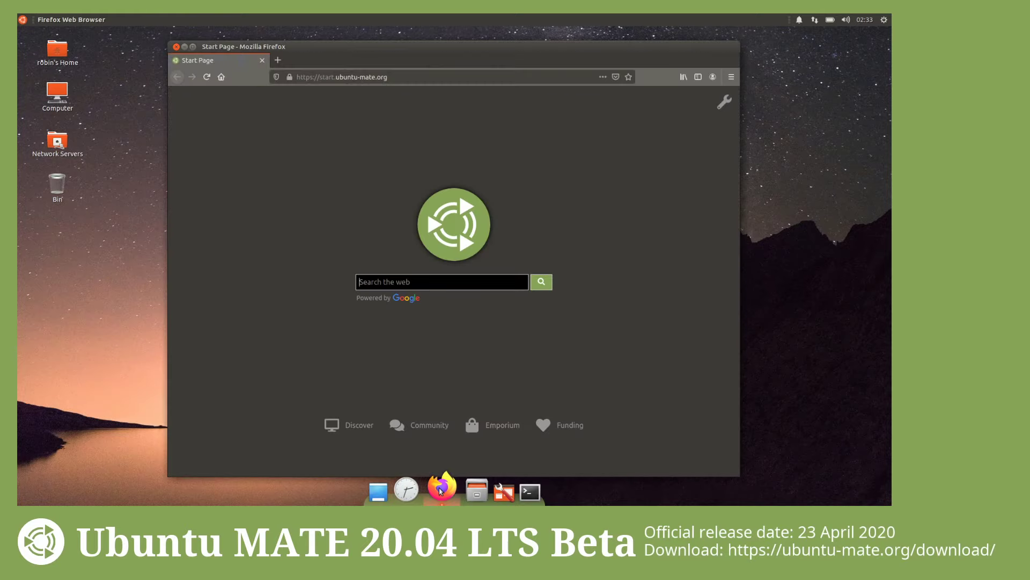
{"action": "left_click", "coordinate": [729, 81]}
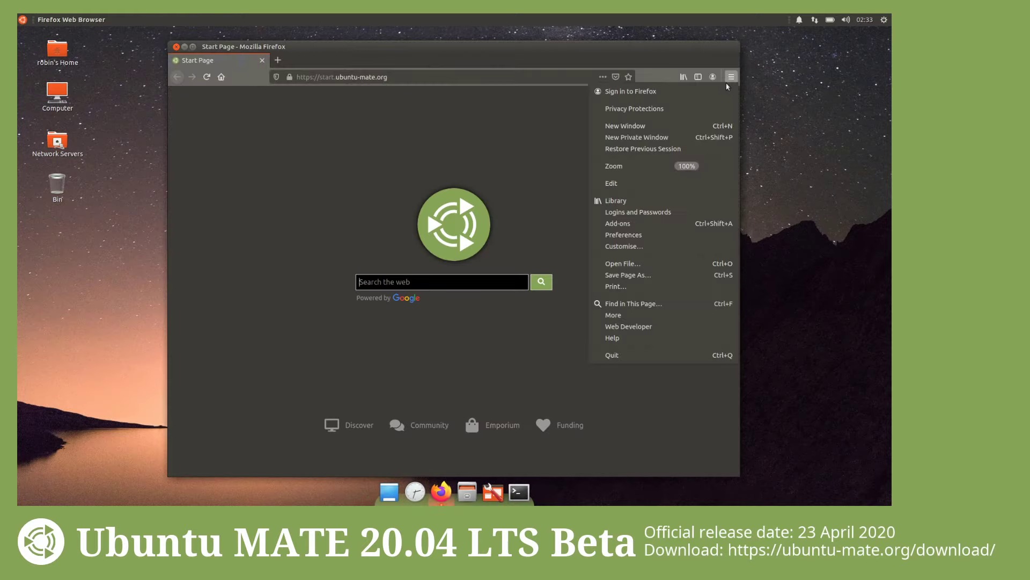
{"action": "left_click", "coordinate": [663, 339]}
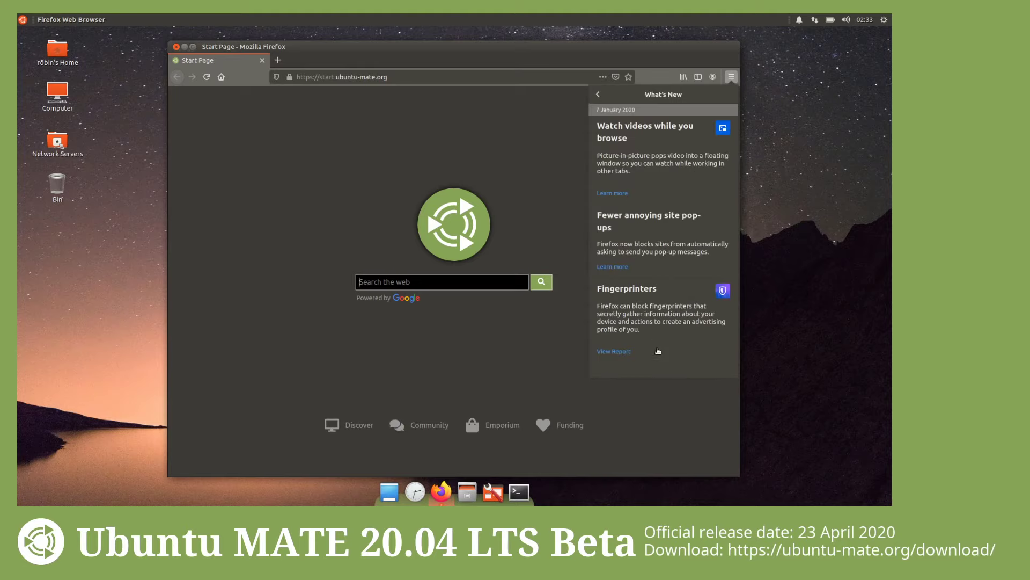
{"action": "left_click", "coordinate": [731, 78]}
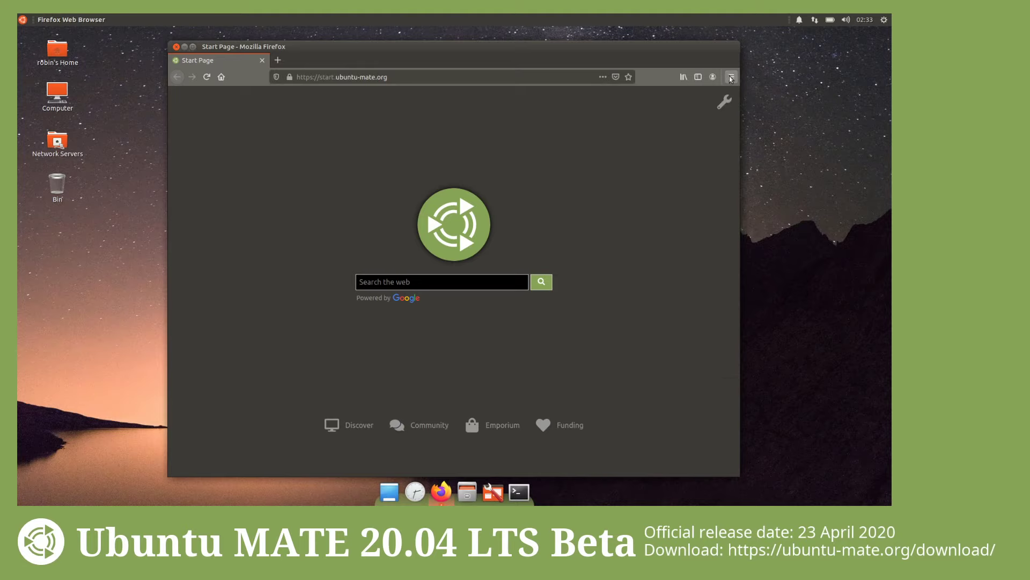
{"action": "left_click", "coordinate": [731, 78]}
{"action": "left_click", "coordinate": [631, 355]}
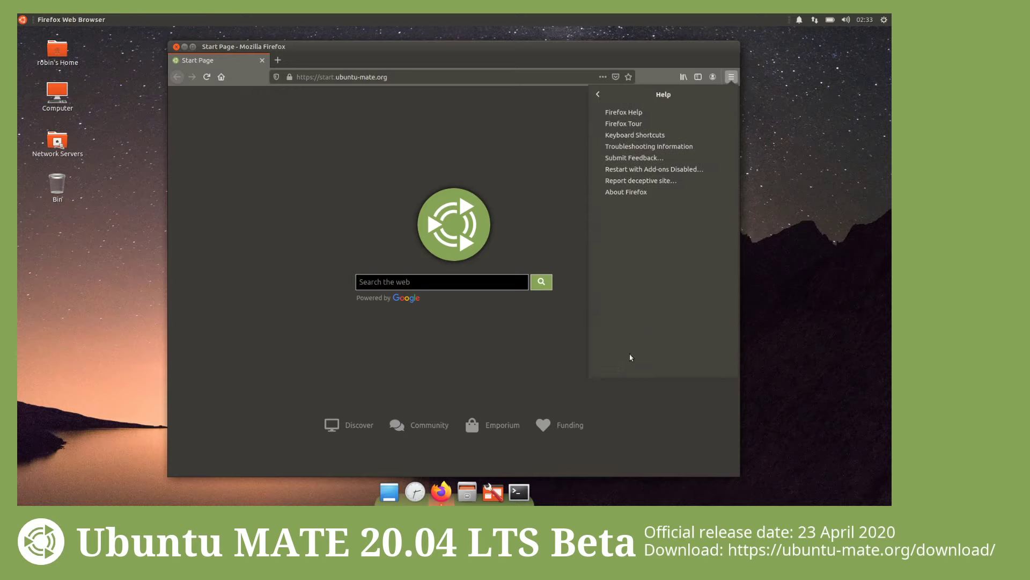
{"action": "left_click", "coordinate": [644, 192]}
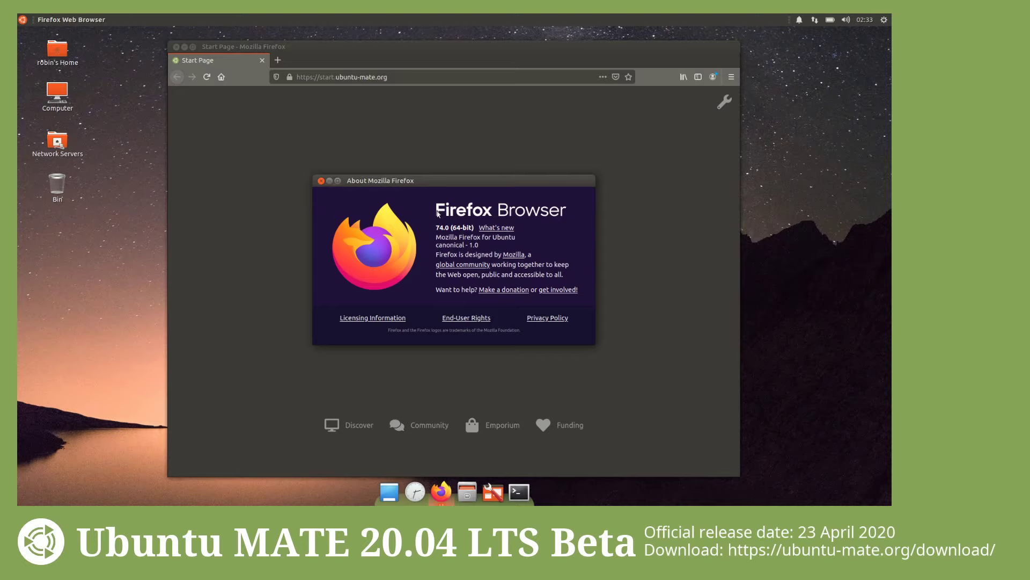
{"action": "left_click", "coordinate": [757, 149]}
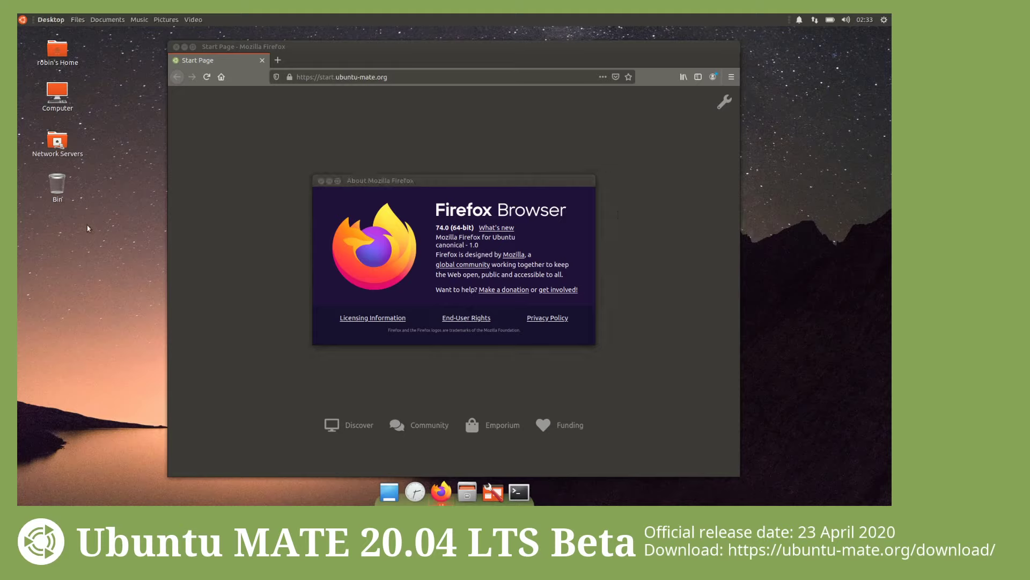
Step: Close the About Mozilla Firefox dialog and maximise the Firefox window to full screen
{"action": "left_click", "coordinate": [321, 181]}
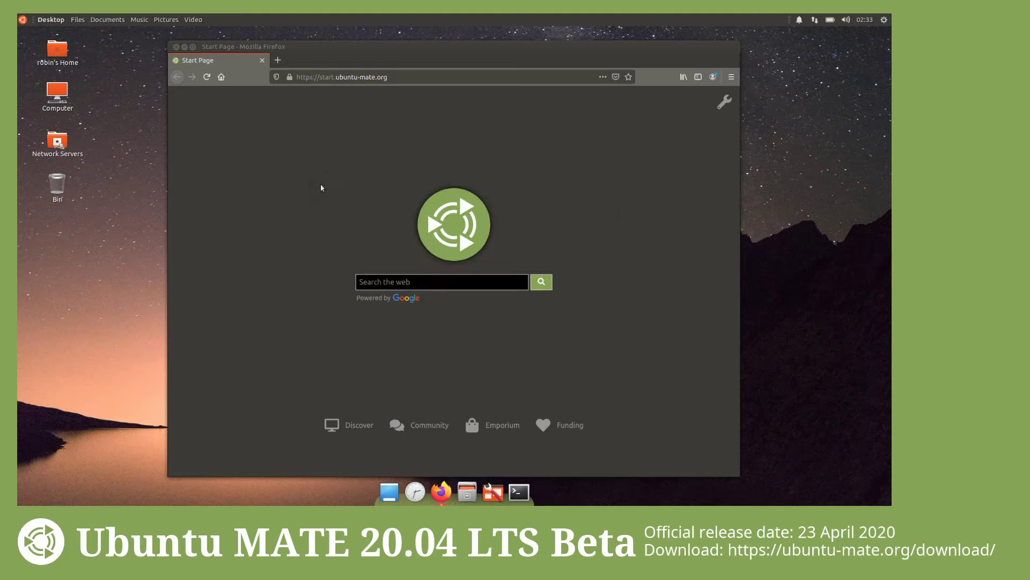
{"action": "left_click", "coordinate": [285, 180]}
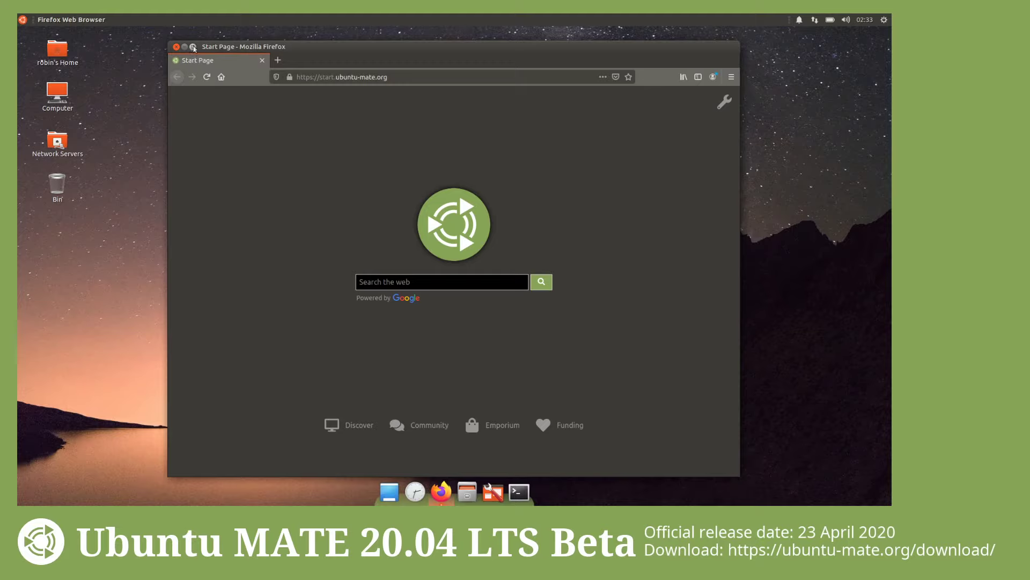
{"action": "left_click", "coordinate": [192, 47]}
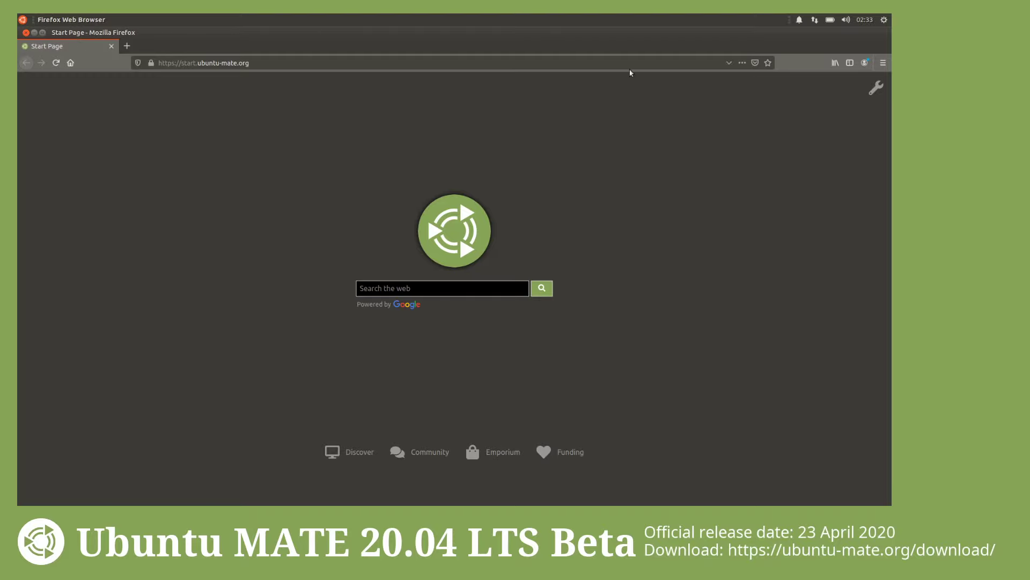
{"action": "left_click", "coordinate": [883, 64]}
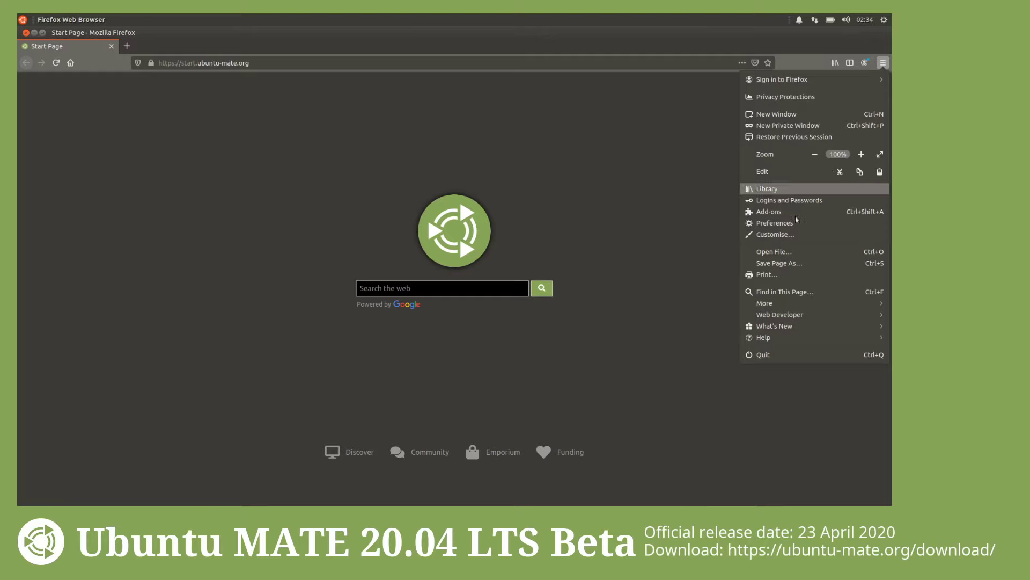
Step: Untick Title Bar in Firefox's Customise page, then close the last tab to exit Firefox
{"action": "left_click", "coordinate": [776, 235]}
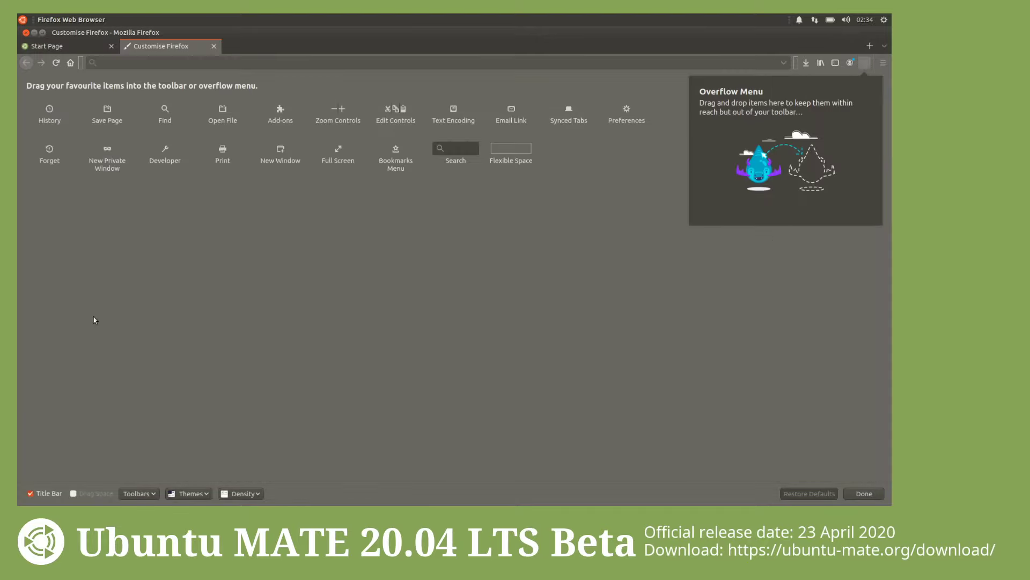
{"action": "left_click", "coordinate": [31, 493]}
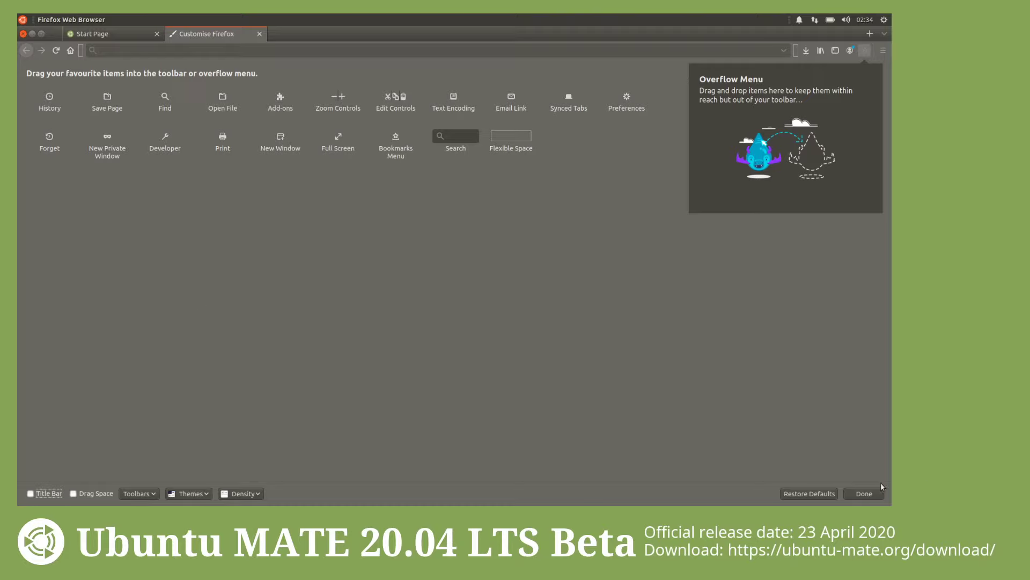
{"action": "left_click", "coordinate": [864, 496]}
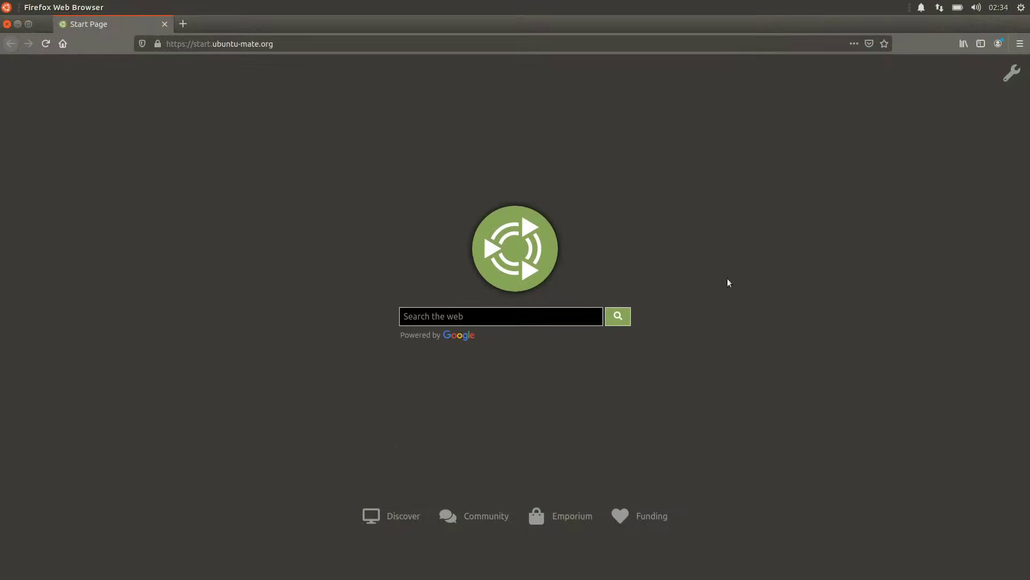
{"action": "left_click", "coordinate": [164, 24]}
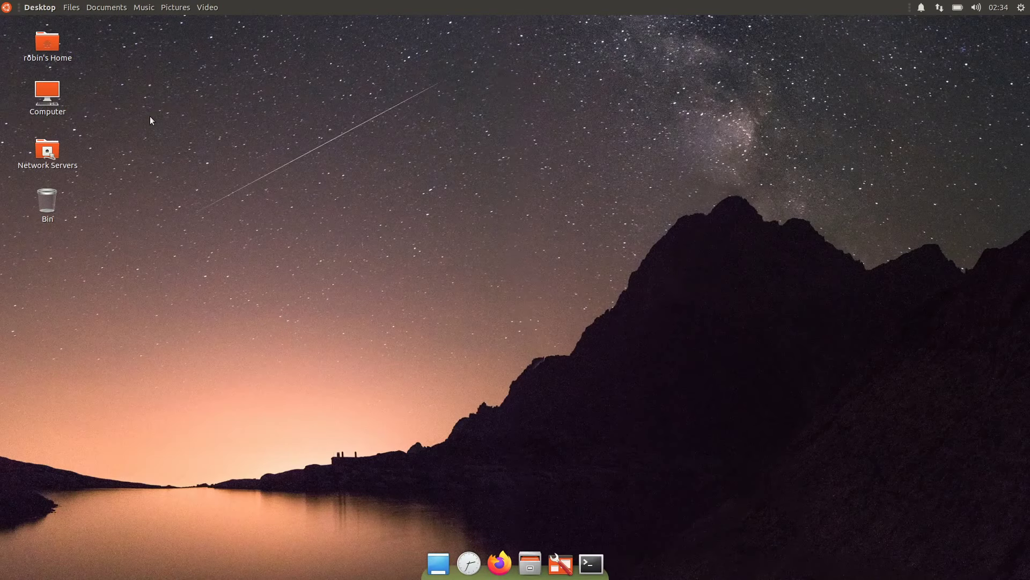
Step: Open the applications menu and browse from Accessories to the Administration category
{"action": "left_click", "coordinate": [4, 9]}
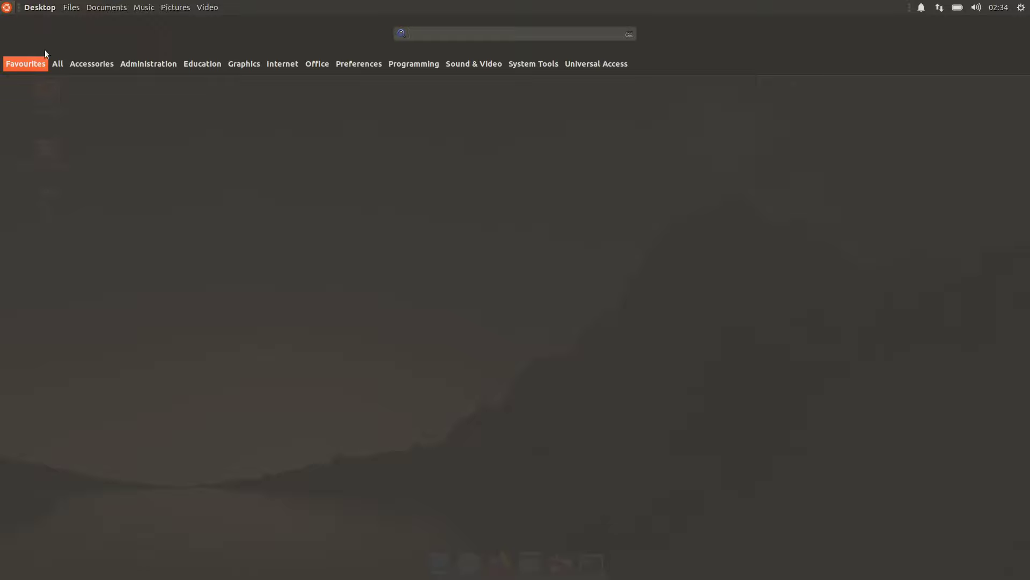
{"action": "left_click", "coordinate": [92, 65]}
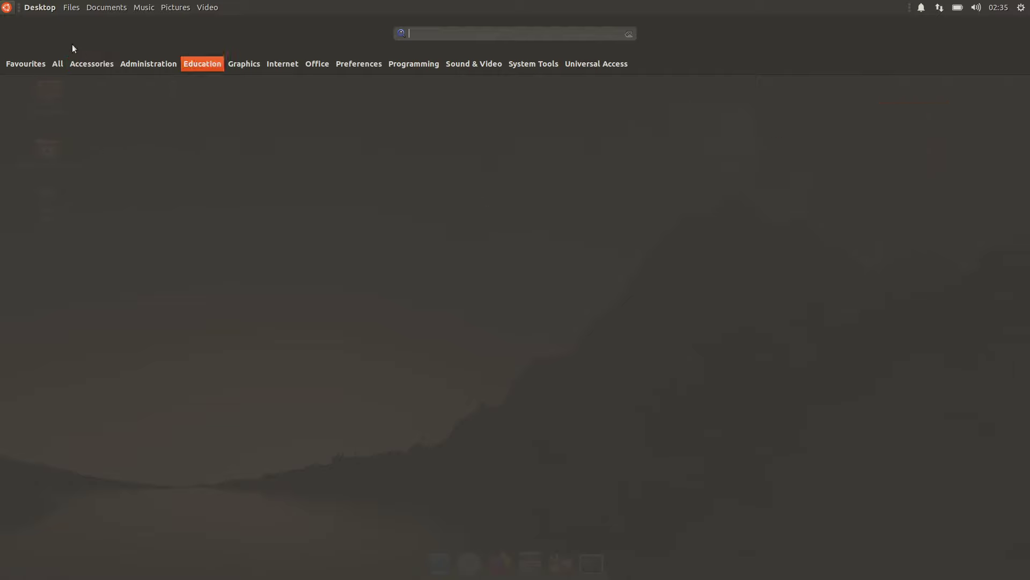
{"action": "mouse_move", "coordinate": [144, 66]}
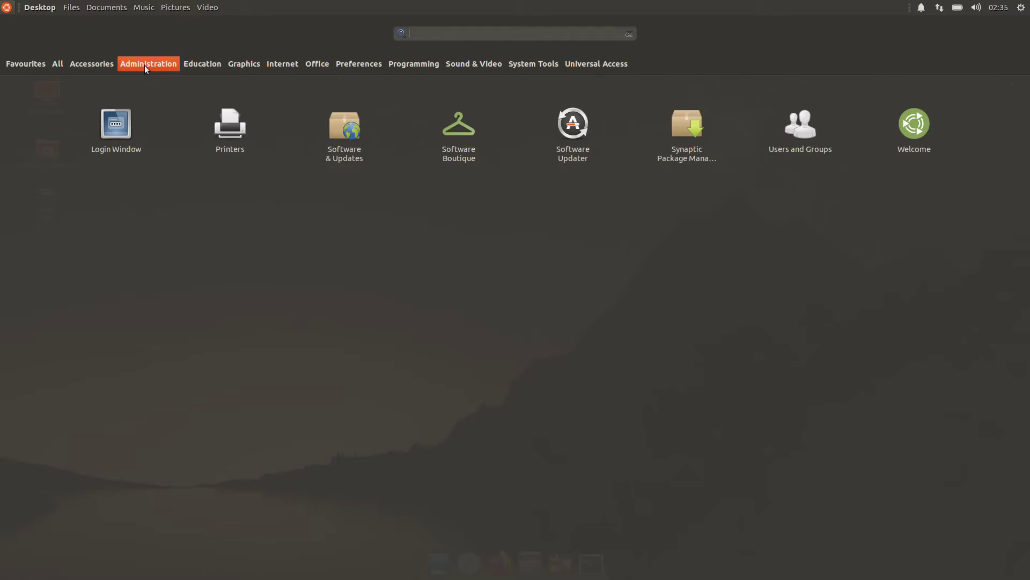
Step: Open Login Window settings with the admin password, close it, and reopen the applications menu
{"action": "left_click", "coordinate": [126, 131]}
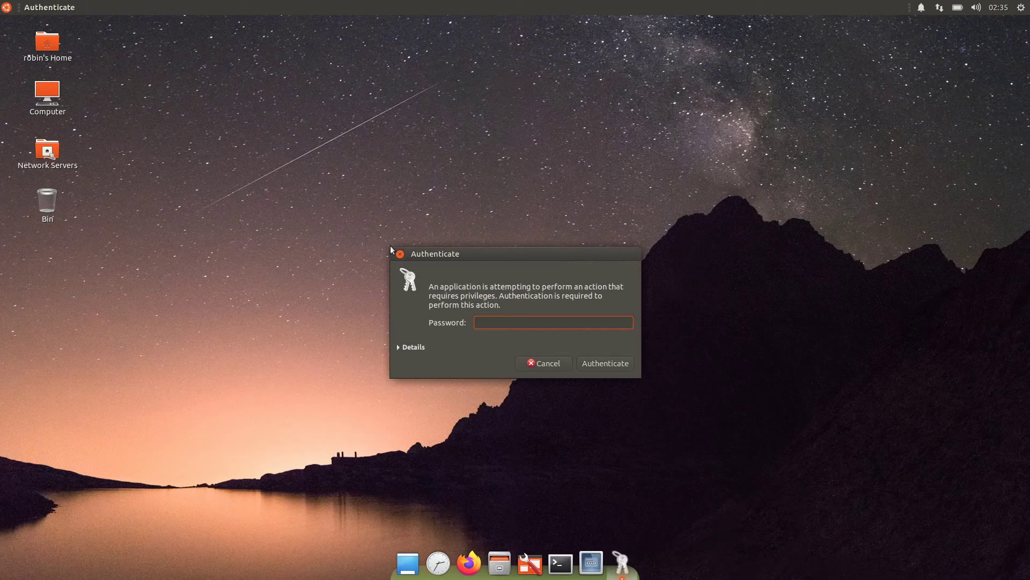
{"action": "type", "text": "•••••••"}
{"action": "key", "text": "Return"}
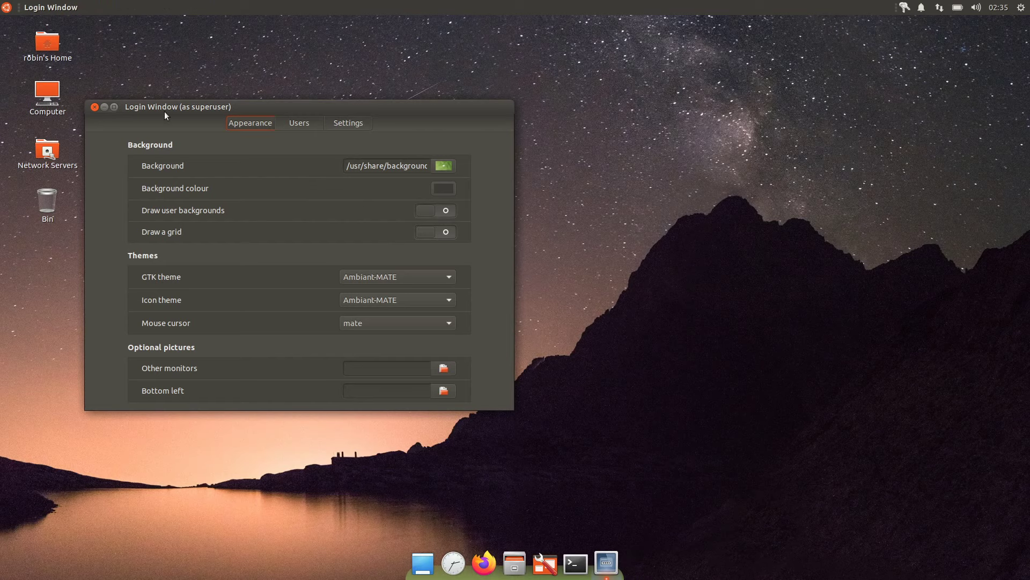
{"action": "left_click", "coordinate": [95, 107]}
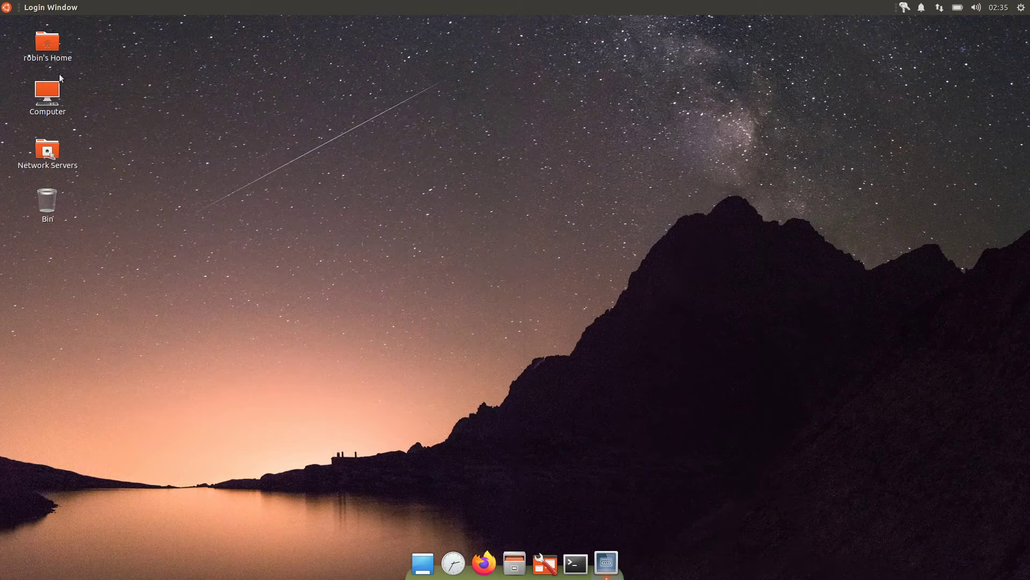
{"action": "left_click", "coordinate": [6, 7]}
Step: Browse the Office, Administration, Education, Graphics and Internet categories in the menu
{"action": "left_click", "coordinate": [316, 63]}
{"action": "left_click", "coordinate": [150, 65]}
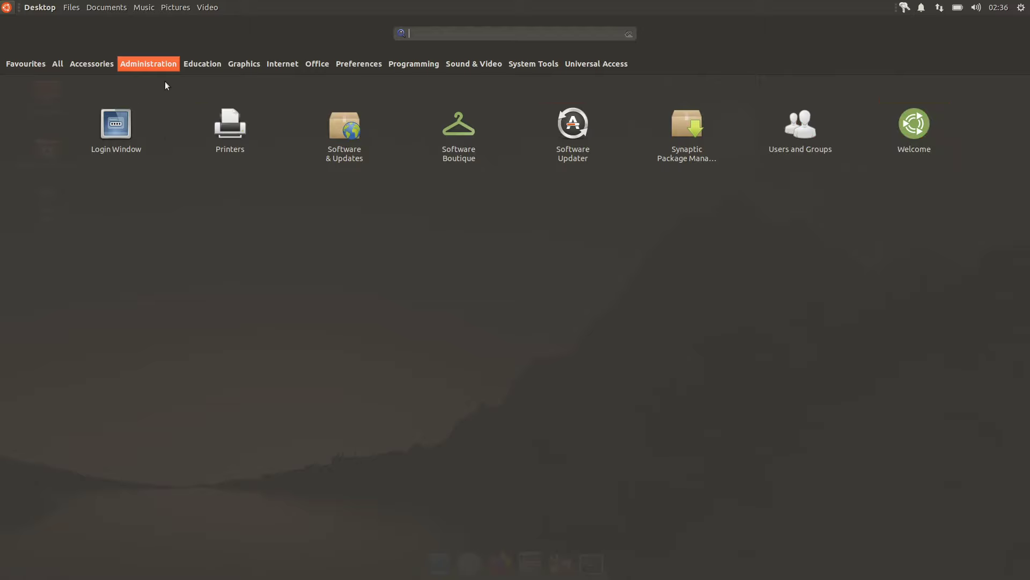
{"action": "left_click", "coordinate": [203, 67]}
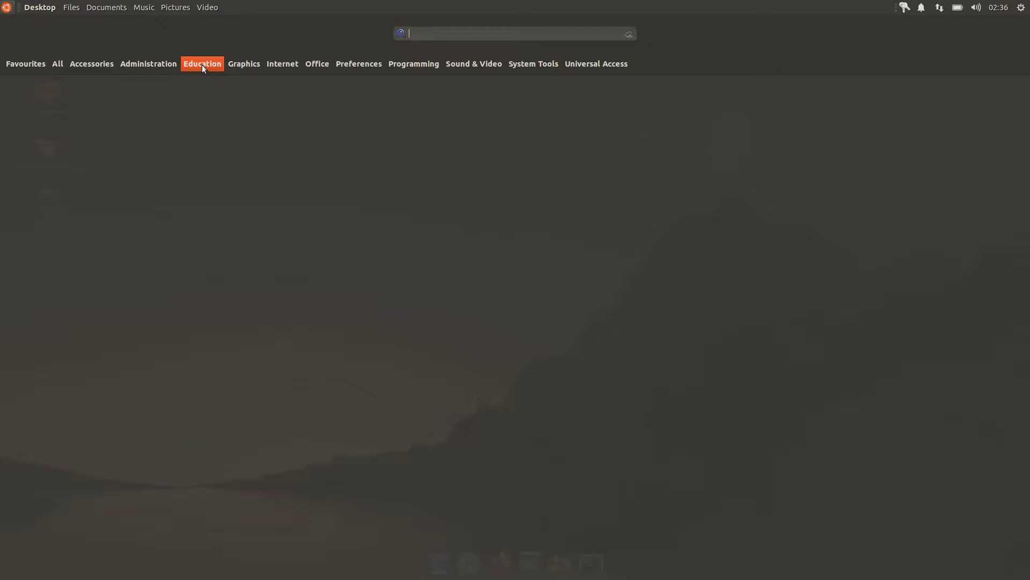
{"action": "left_click", "coordinate": [226, 67]}
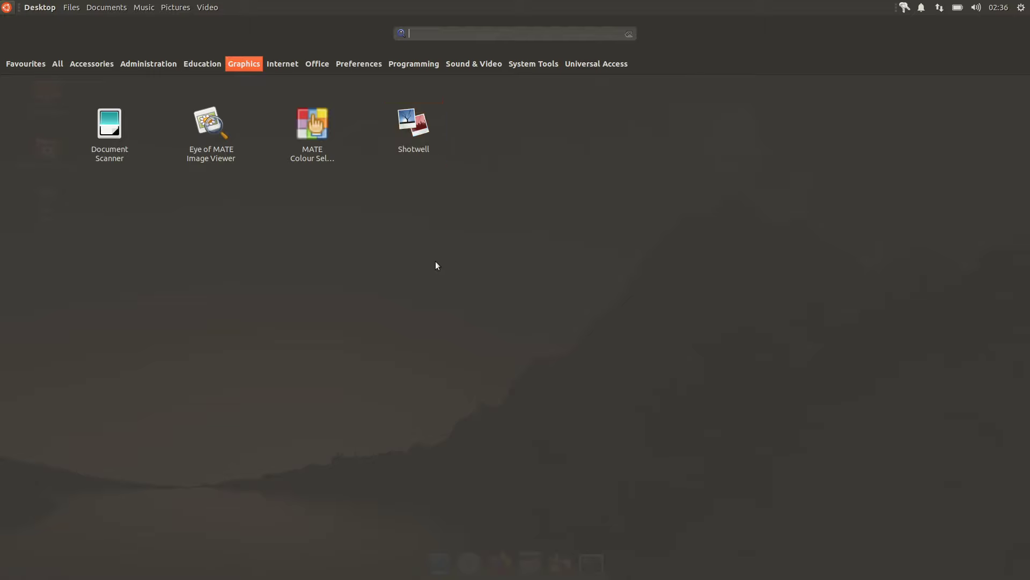
{"action": "left_click", "coordinate": [280, 65]}
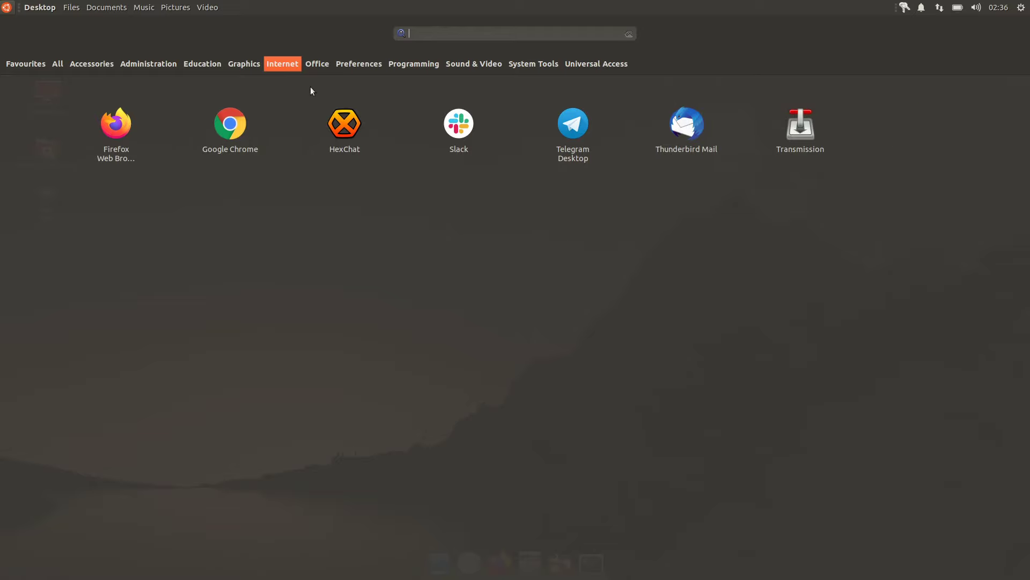
Step: Switch the applications menu from Office to the Preferences category
{"action": "left_click", "coordinate": [315, 65]}
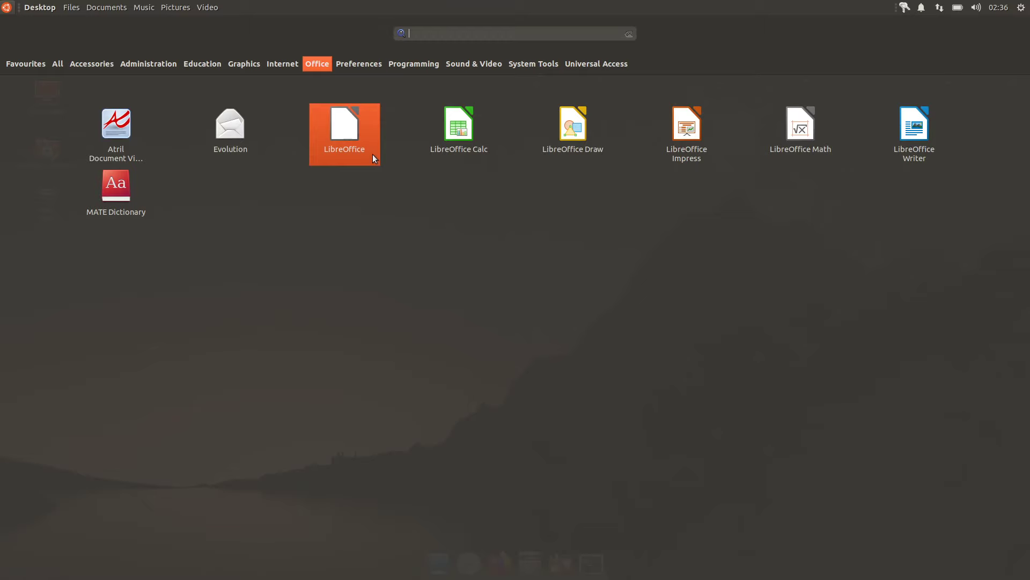
{"action": "left_click", "coordinate": [365, 62]}
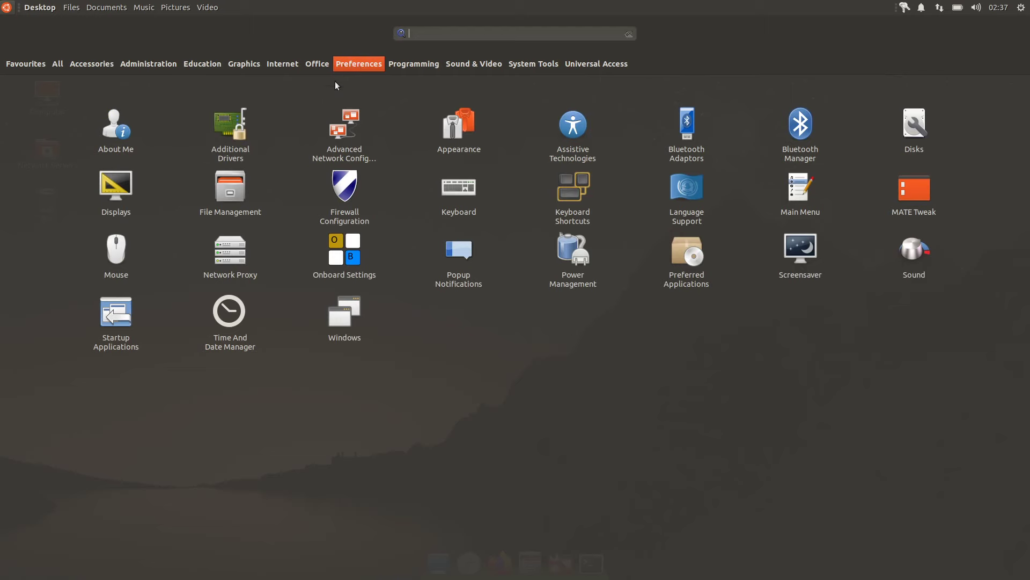
Step: Launch Firewall Configuration, authenticate with the admin password, then close the firewall window
{"action": "left_click", "coordinate": [337, 195]}
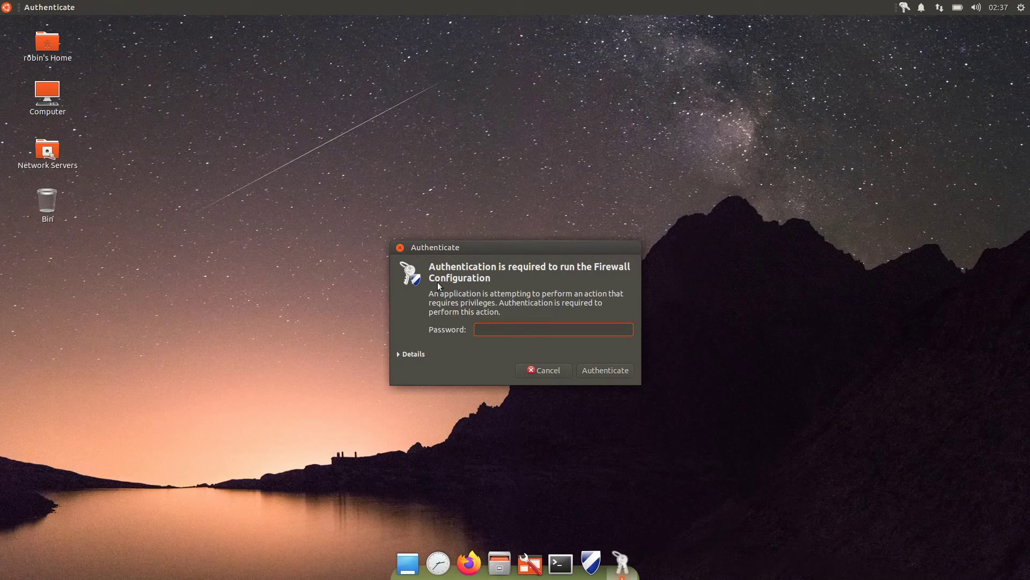
{"action": "type", "text": "*******"}
{"action": "key", "text": "Return"}
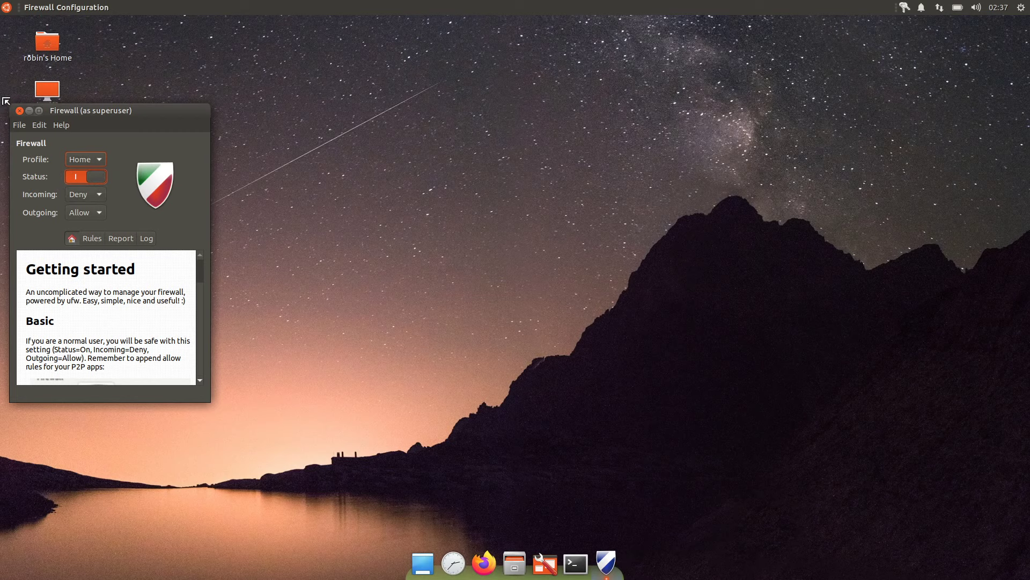
{"action": "left_click", "coordinate": [19, 111]}
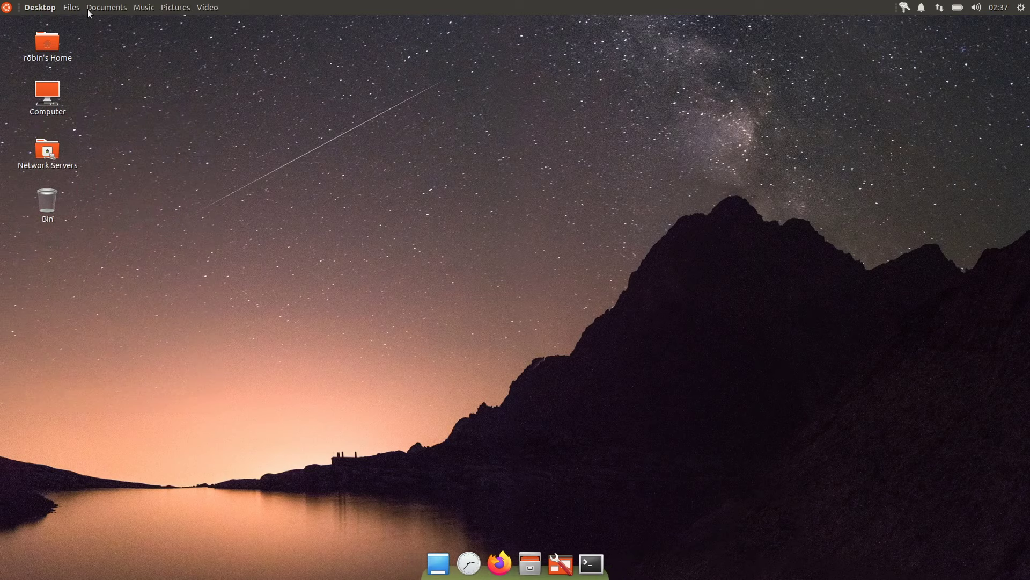
Step: Reopen the menu and step through Preferences, Programming, Sound & Video and System Tools
{"action": "left_click", "coordinate": [6, 8]}
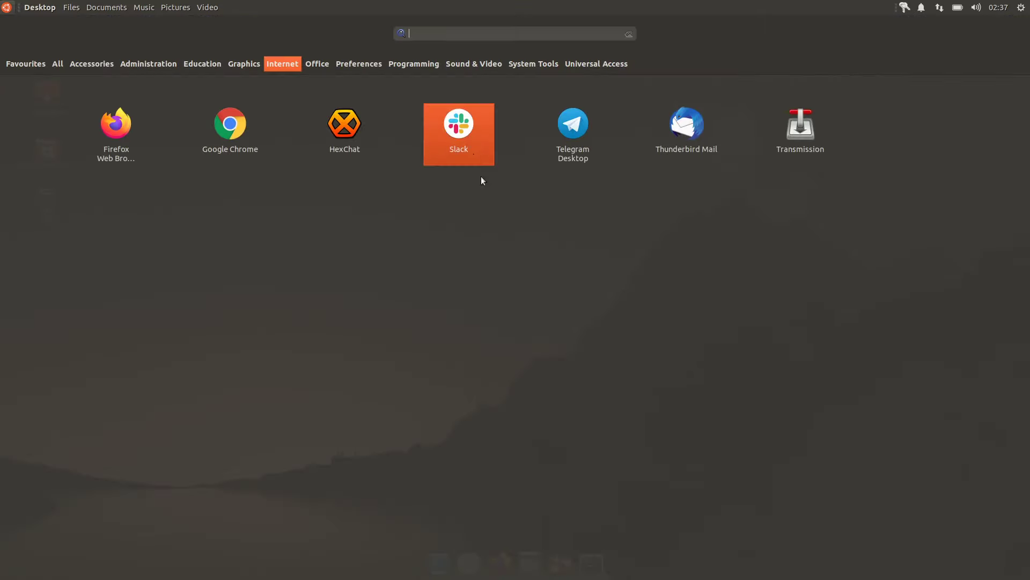
{"action": "left_click", "coordinate": [360, 62]}
{"action": "left_click", "coordinate": [405, 65]}
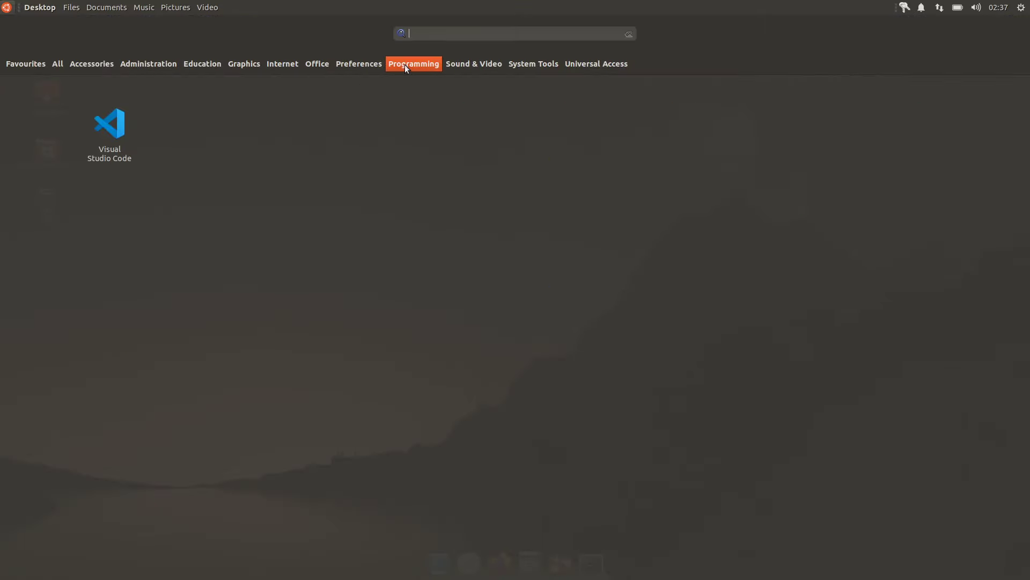
{"action": "left_click", "coordinate": [466, 65]}
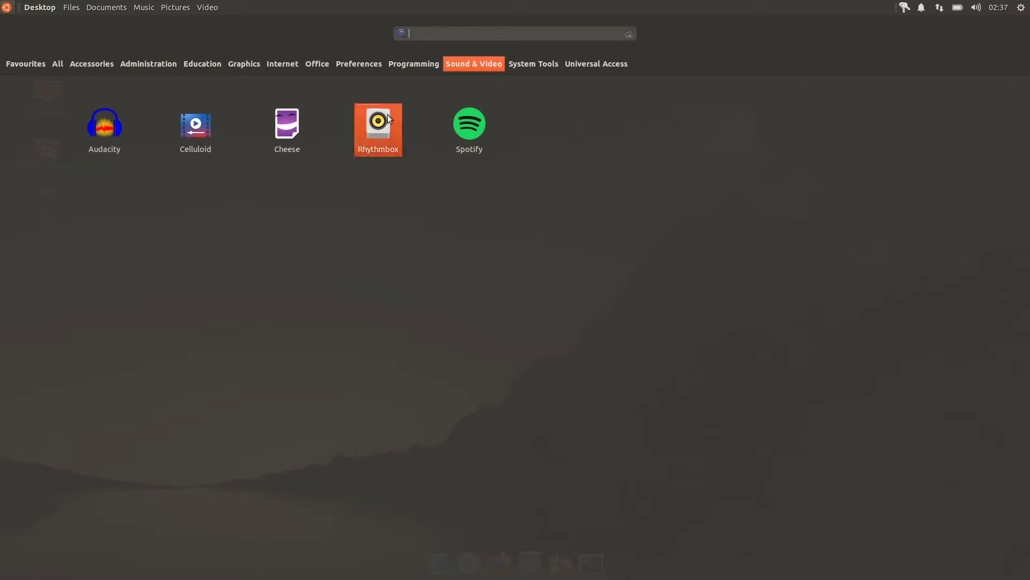
{"action": "left_click", "coordinate": [543, 65]}
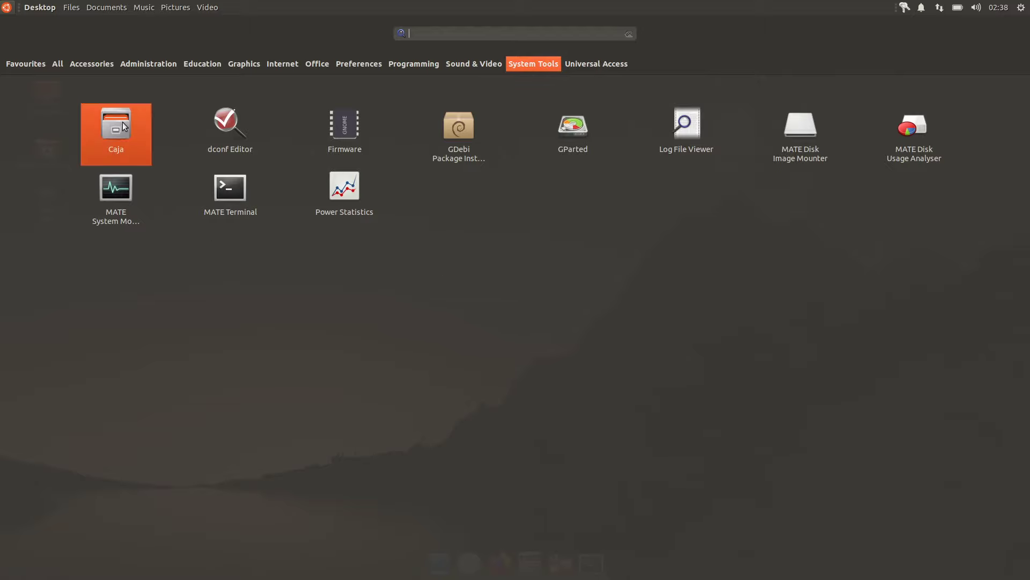
Step: Launch dconf Editor, accept the "I'll be careful." warning, and move the window higher
{"action": "left_click", "coordinate": [251, 137]}
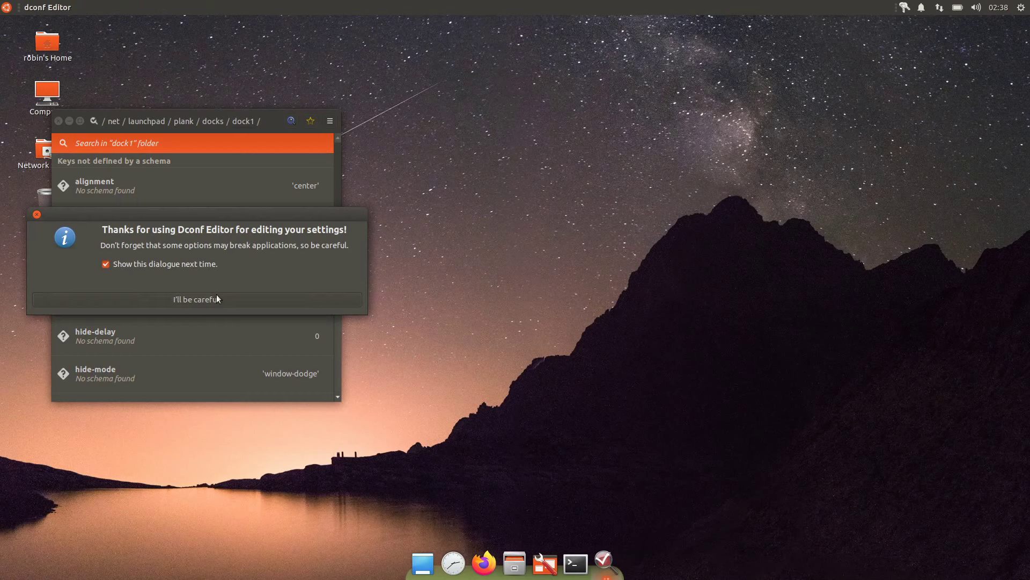
{"action": "left_click", "coordinate": [234, 297]}
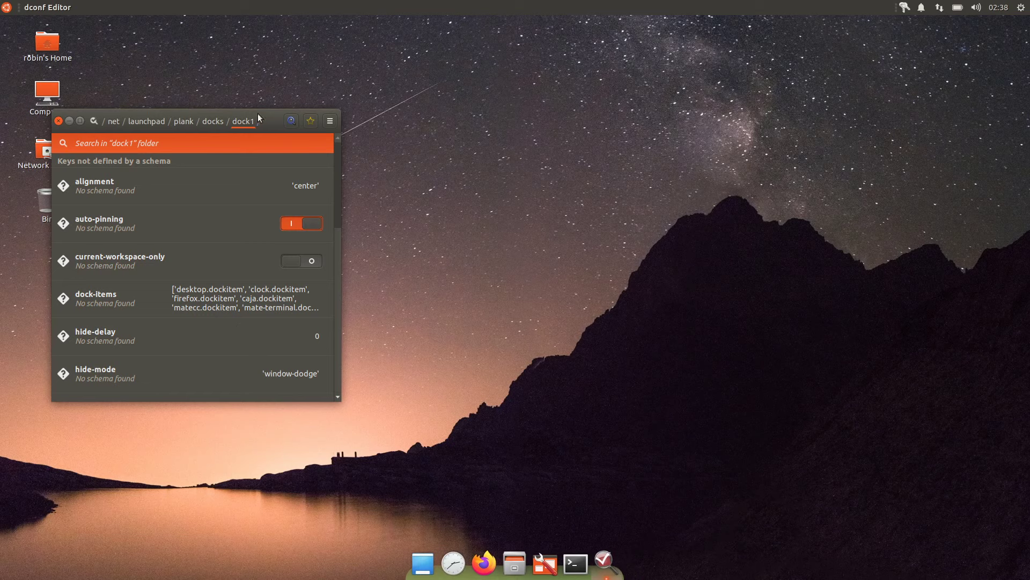
{"action": "left_click_drag", "start_coordinate": [266, 122], "coordinate": [267, 83]}
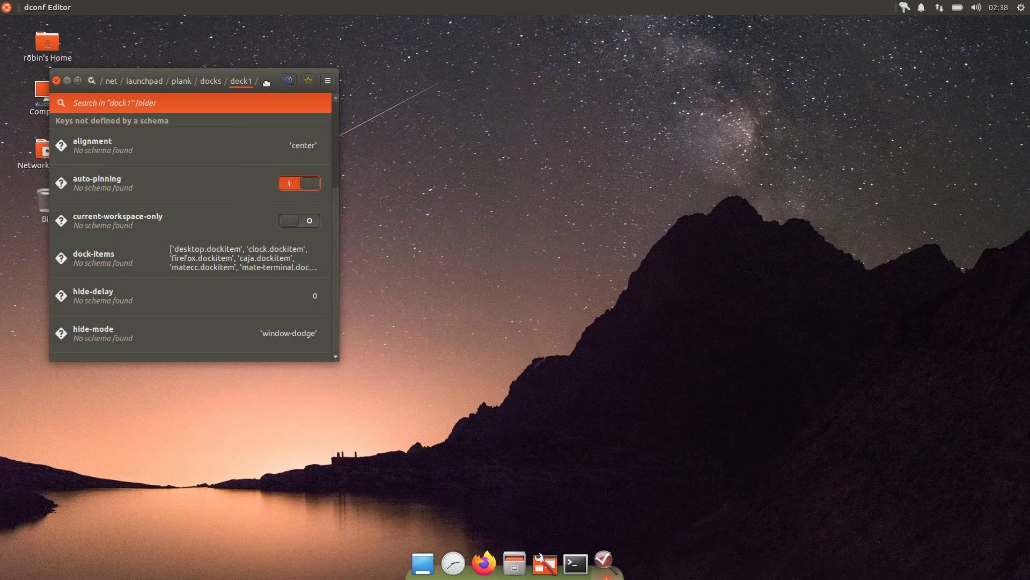
{"action": "left_click_drag", "start_coordinate": [266, 83], "coordinate": [271, 76]}
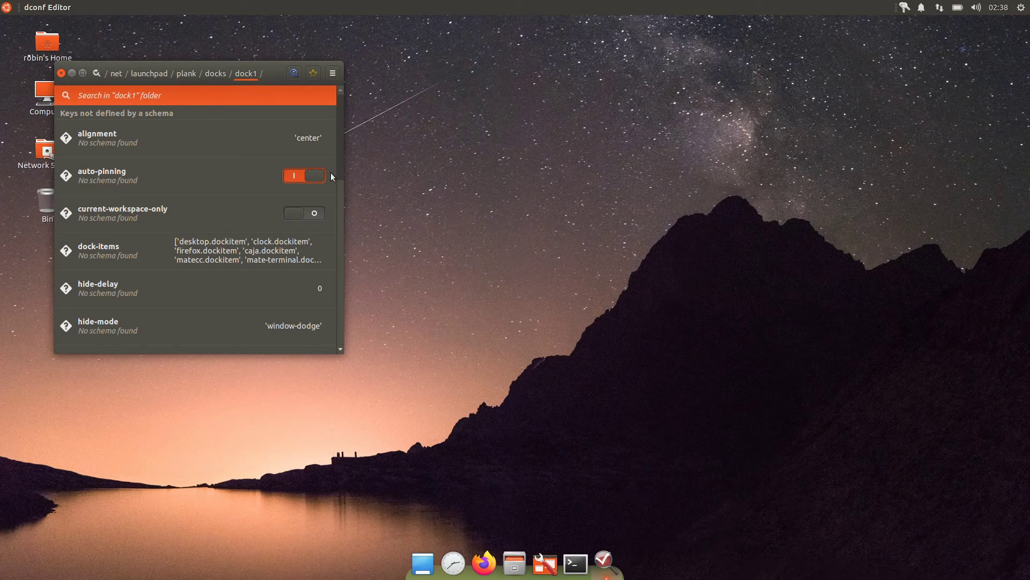
Step: Scroll through Plank's dock1 keys such as icon-size 48, then close dconf Editor
{"action": "left_click_drag", "start_coordinate": [340, 154], "coordinate": [335, 280]}
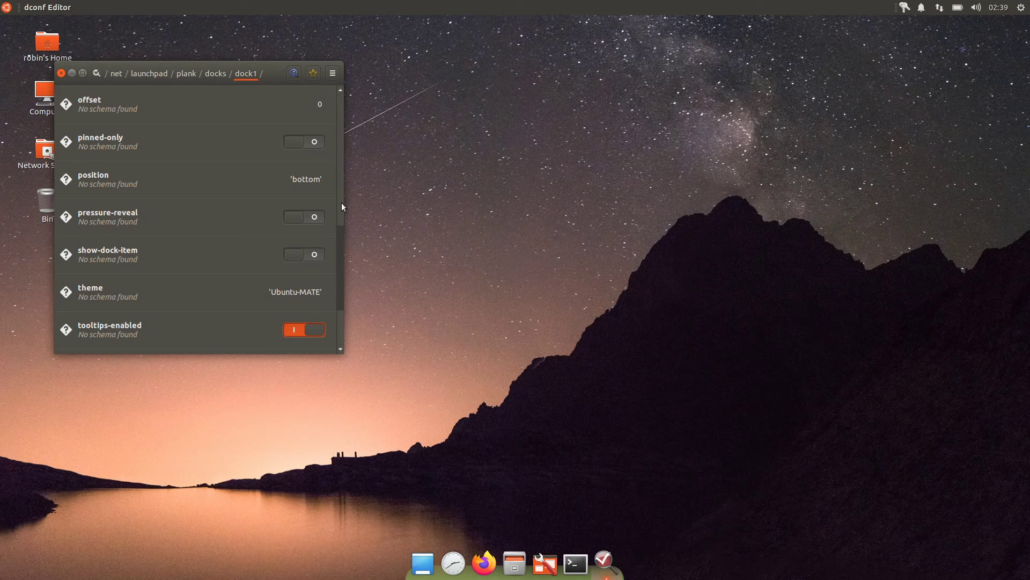
{"action": "left_click_drag", "start_coordinate": [342, 207], "coordinate": [339, 158]}
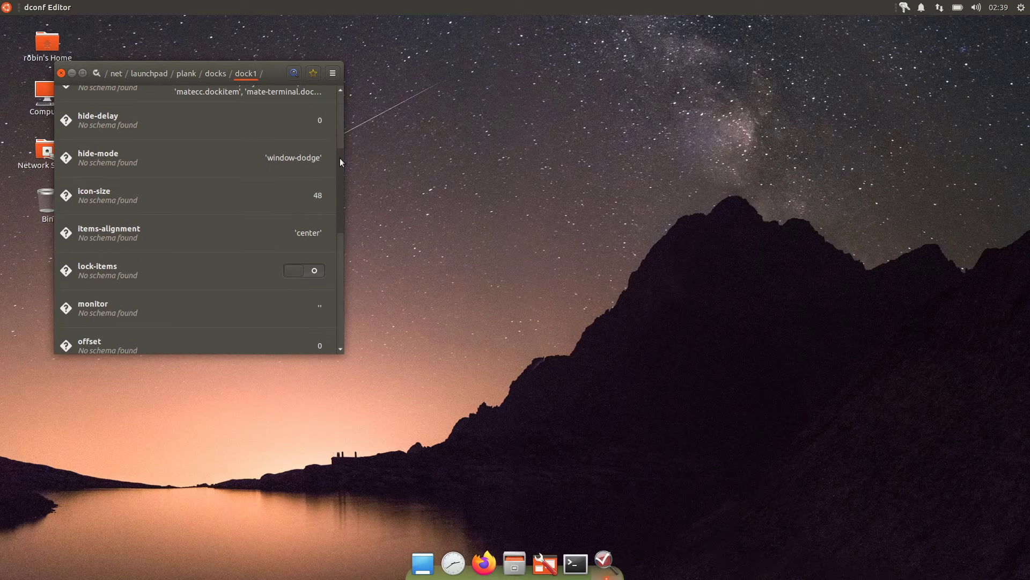
{"action": "left_click", "coordinate": [61, 73]}
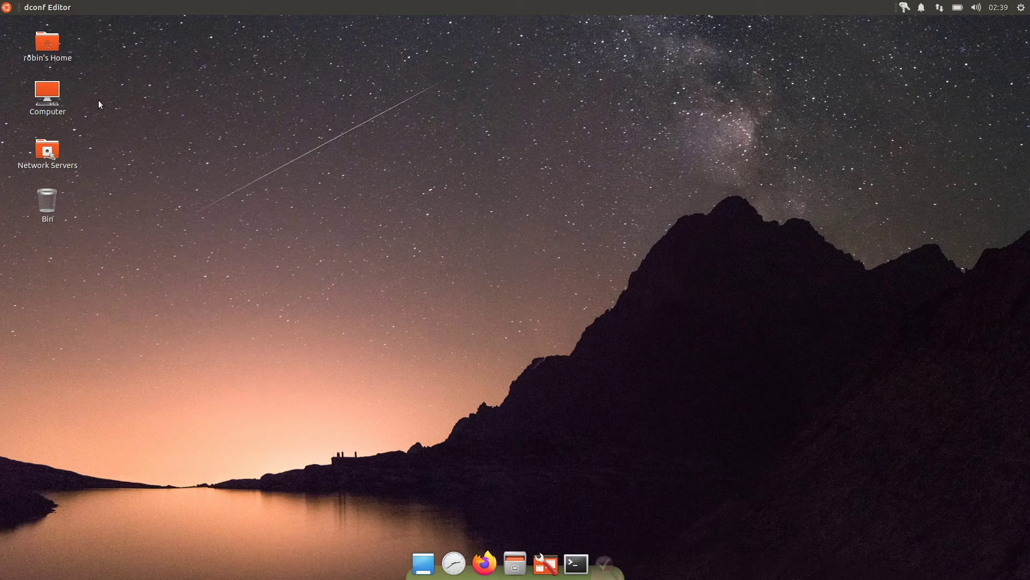
{"action": "left_click", "coordinate": [16, 5]}
{"action": "left_click", "coordinate": [405, 63]}
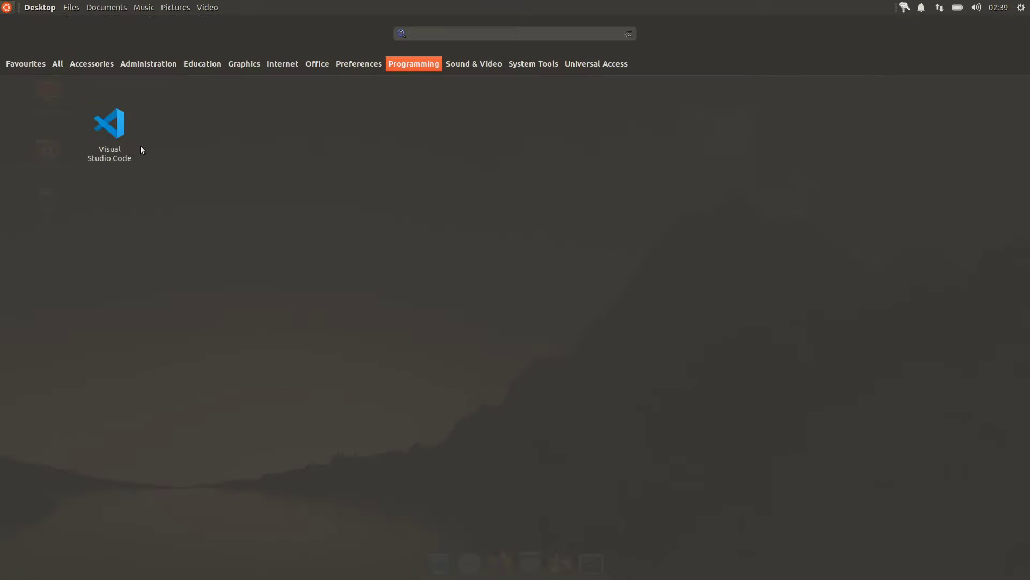
{"action": "mouse_move", "coordinate": [444, 64]}
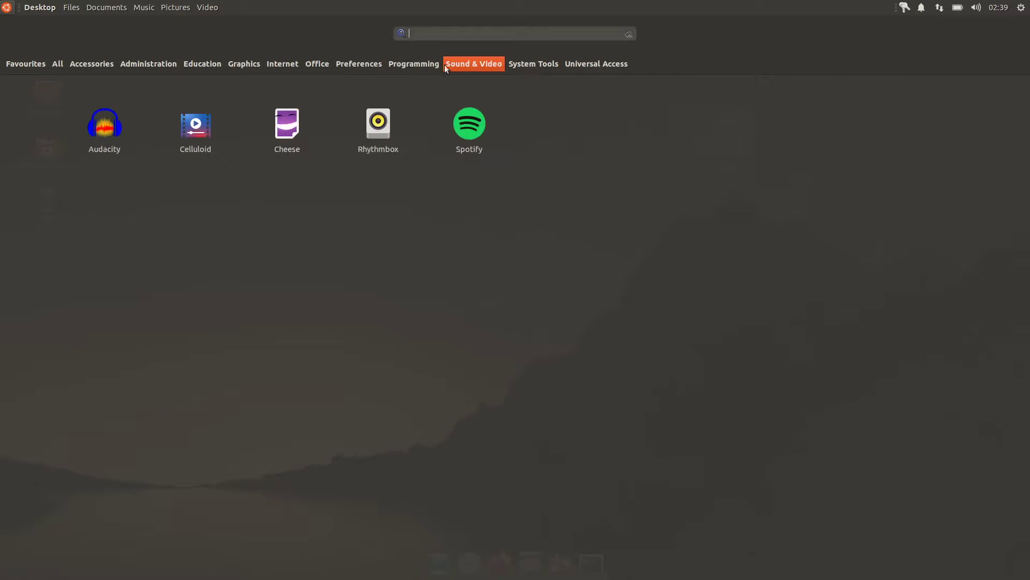
{"action": "mouse_move", "coordinate": [588, 62]}
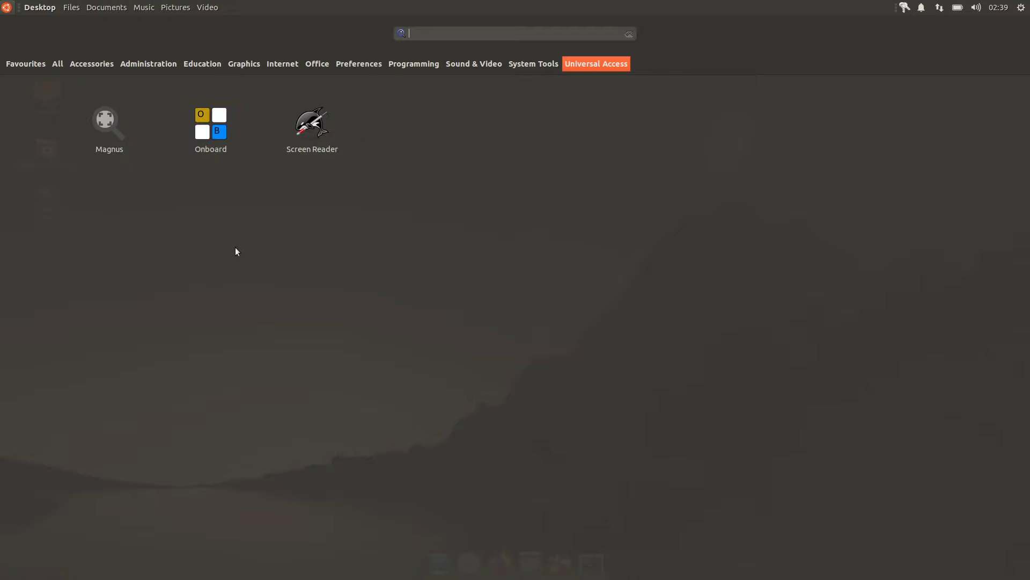
{"action": "left_click", "coordinate": [114, 127]}
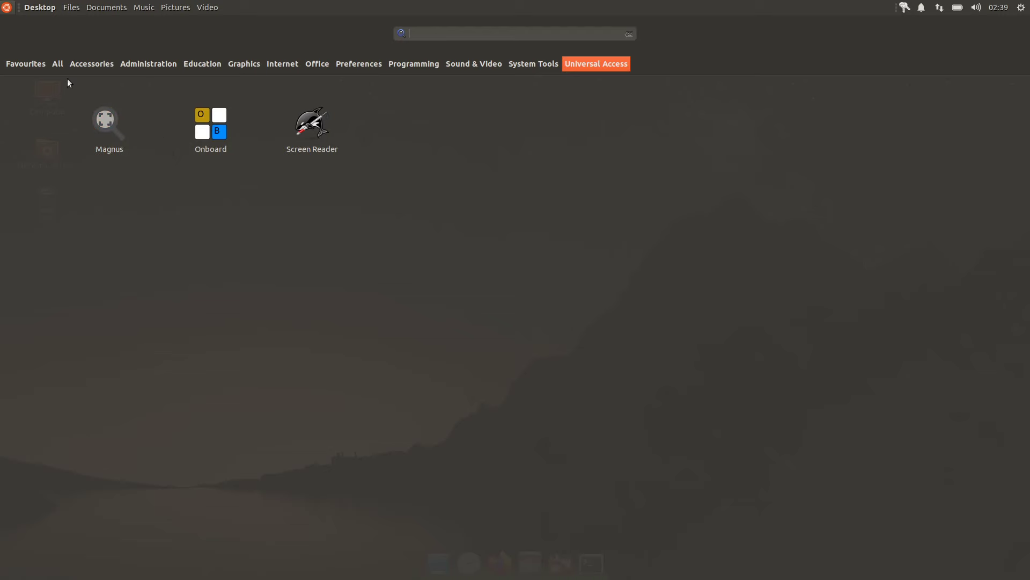
{"action": "left_click", "coordinate": [59, 67]}
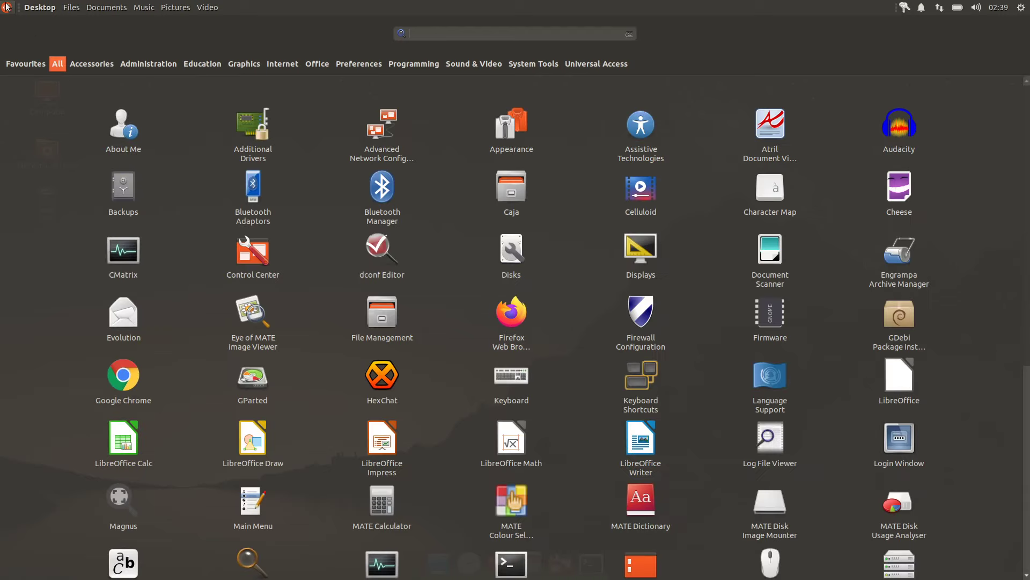
{"action": "left_click", "coordinate": [6, 7]}
{"action": "left_click", "coordinate": [6, 8]}
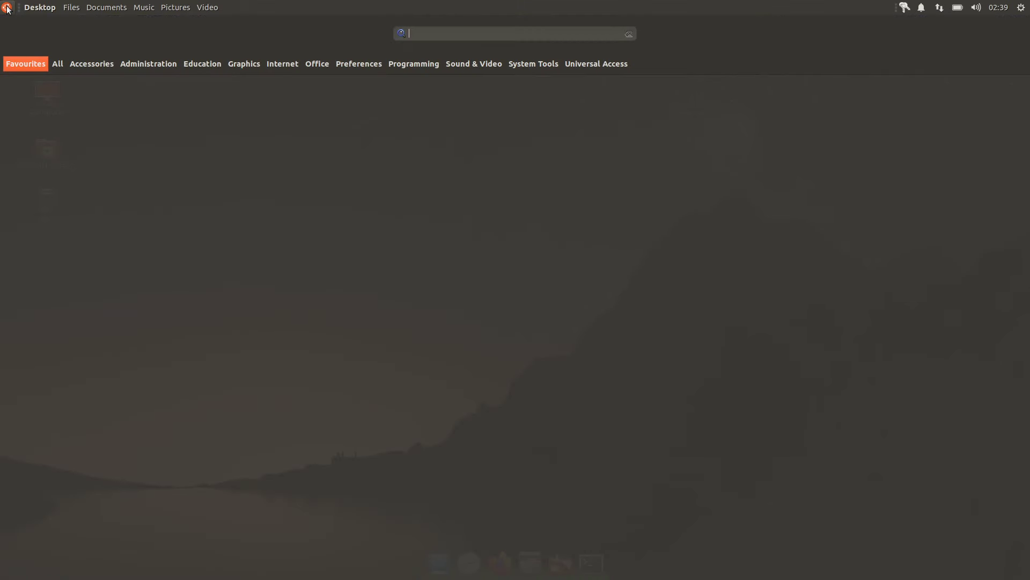
{"action": "left_click", "coordinate": [6, 7]}
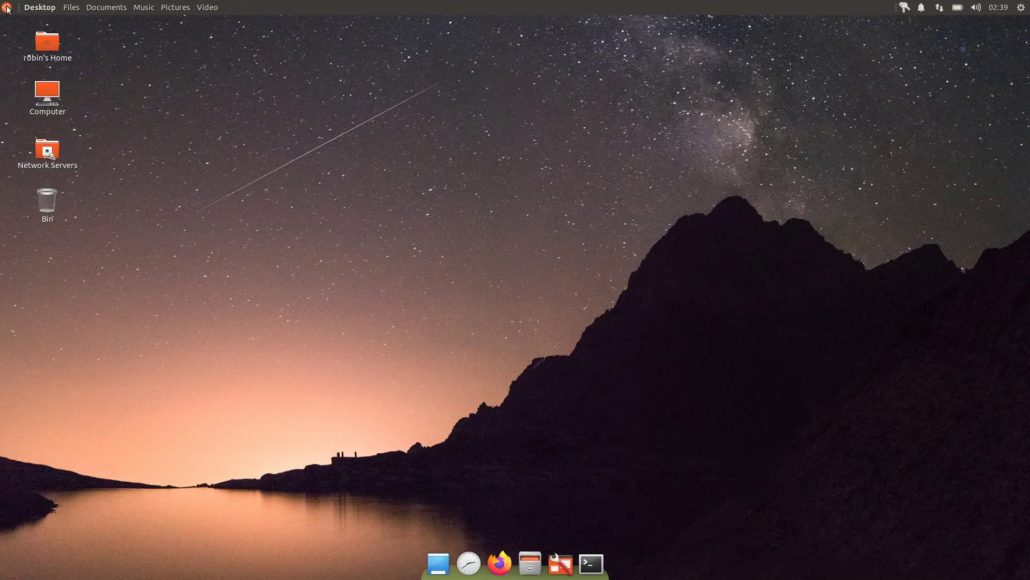